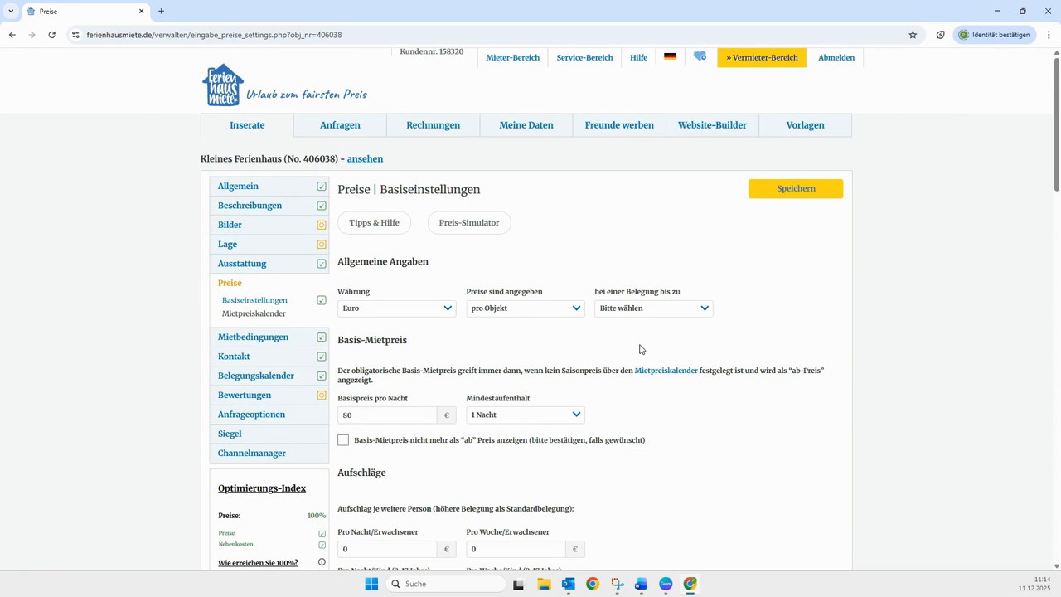
Set the currency to Euro, the pricing basis to pro Objekt and the standard occupancy to 2 Personen in the general details
scroll(639, 349, "down", 2)
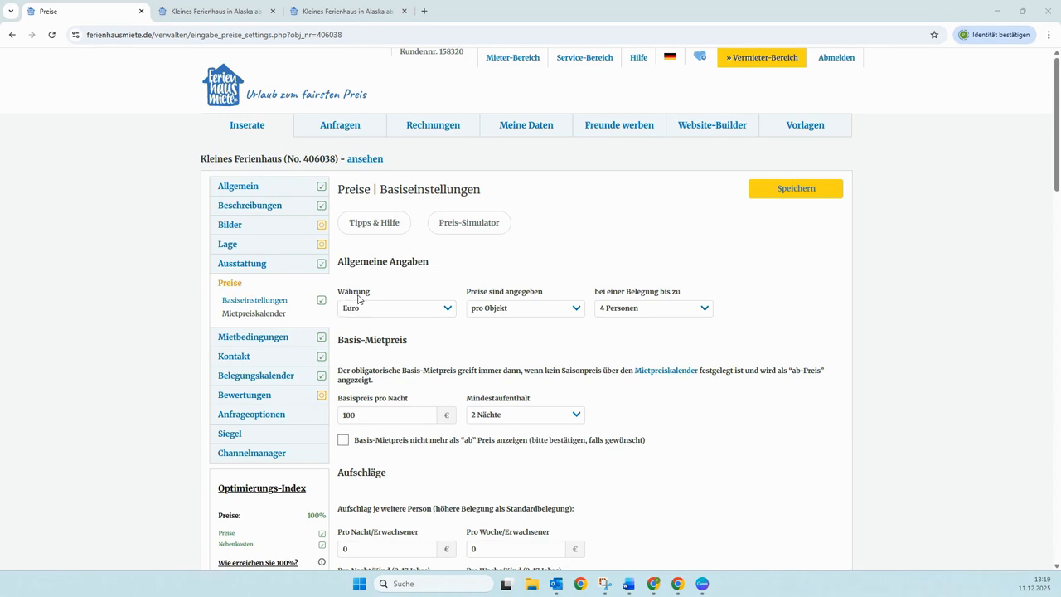
left_click(447, 310)
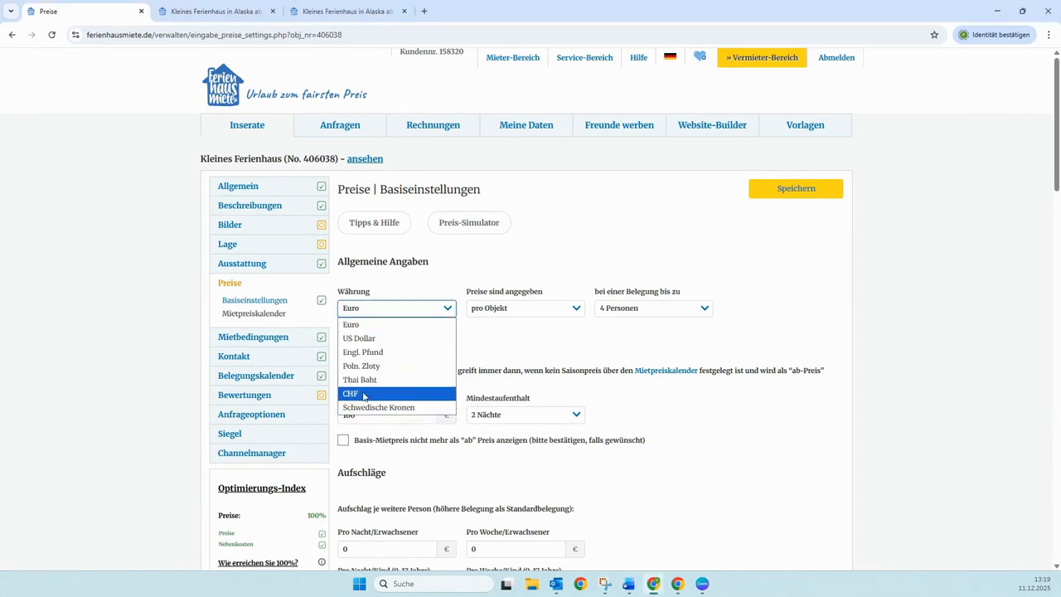
left_click(350, 327)
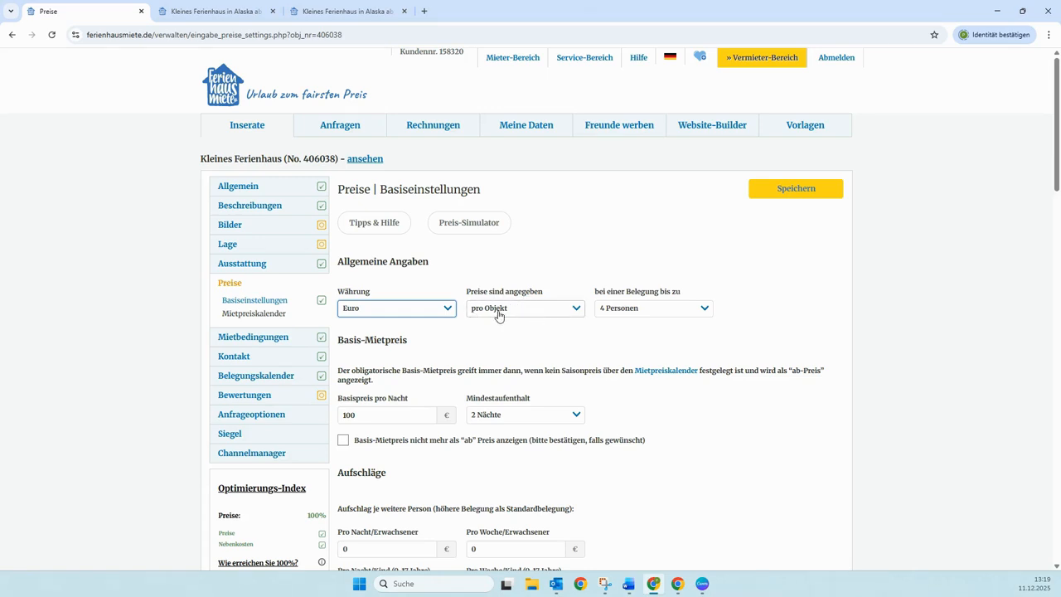
left_click(576, 312)
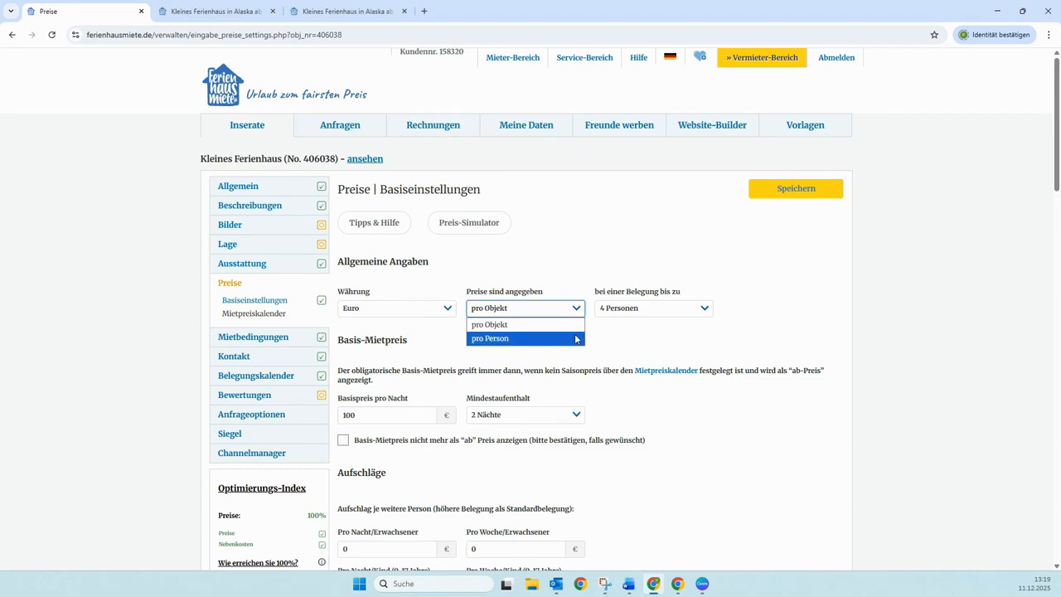
left_click(572, 327)
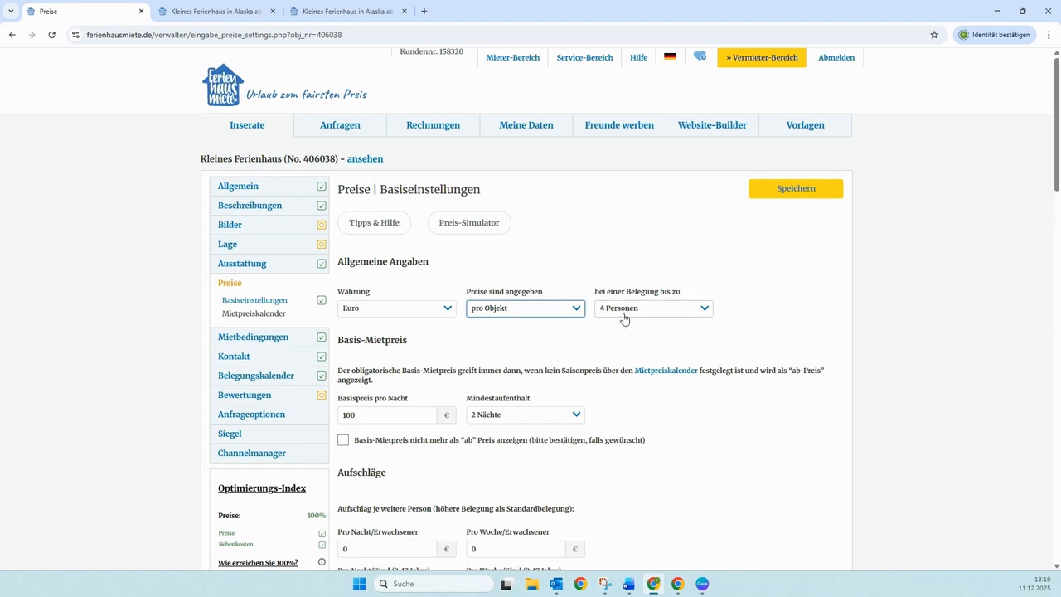
left_click(705, 312)
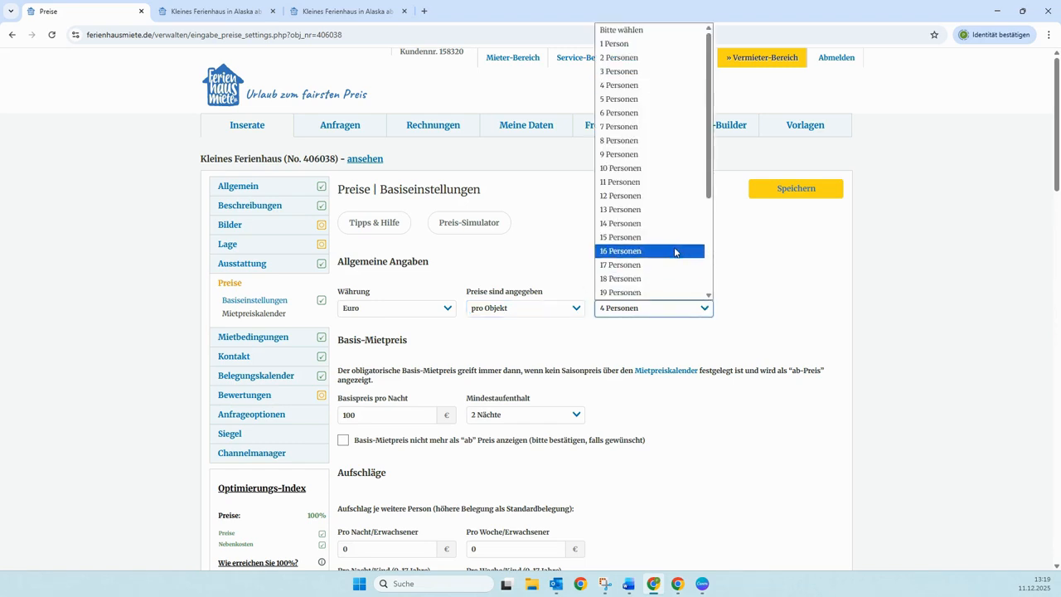
left_click(638, 58)
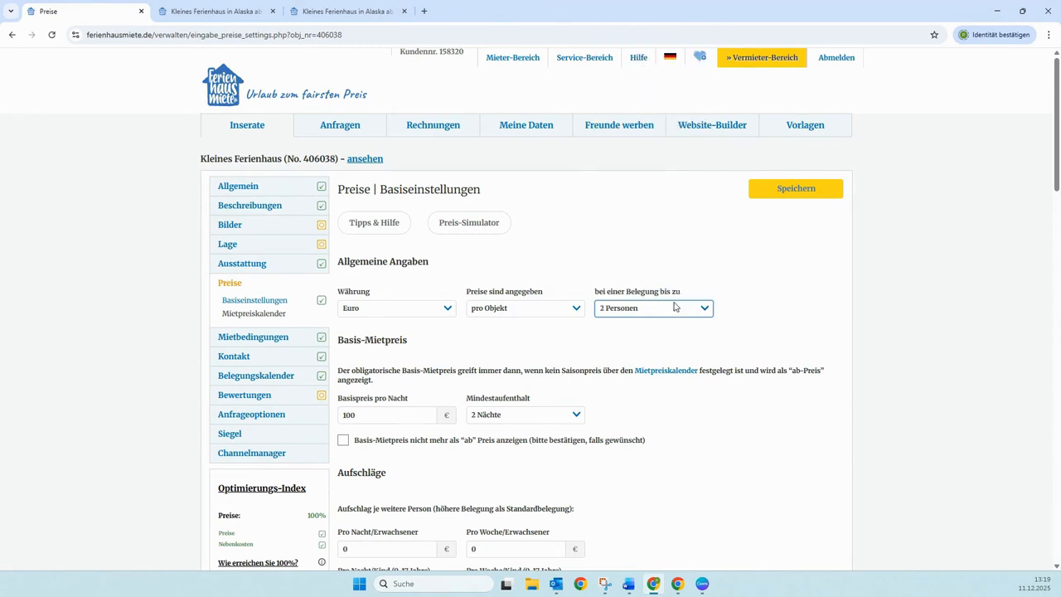
Set the base rental price per night to 80 € and the minimum stay to 3 Nächte
scroll(658, 339, "down", 1)
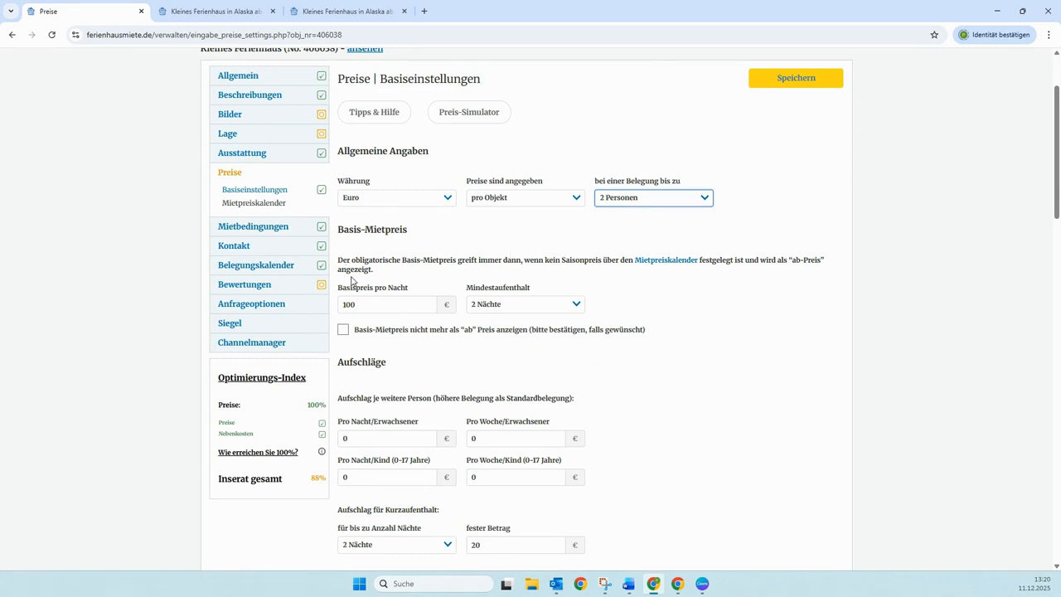
scroll(351, 282, "down", 1)
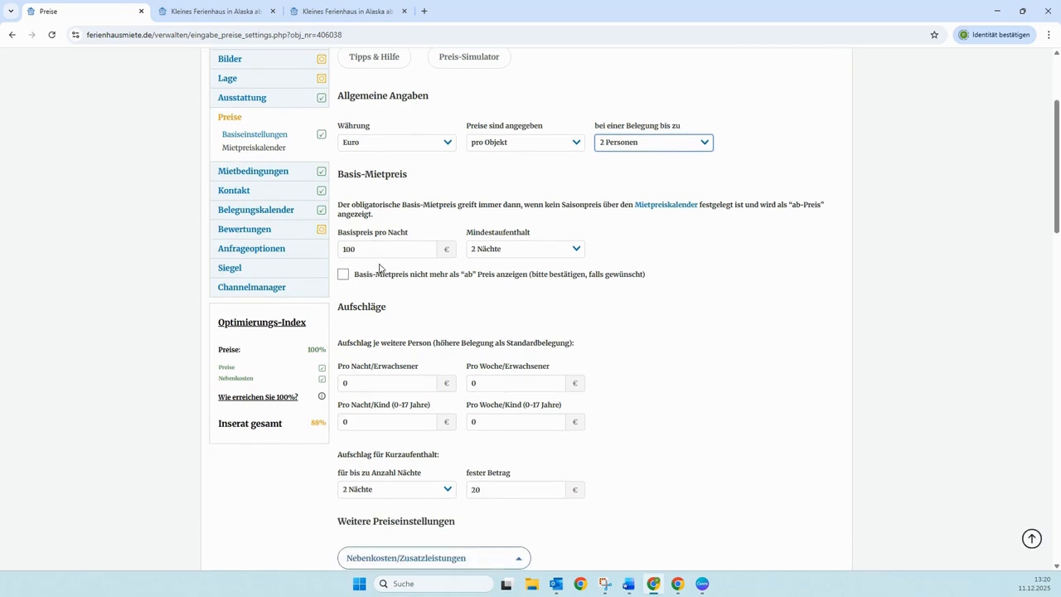
left_click(380, 250)
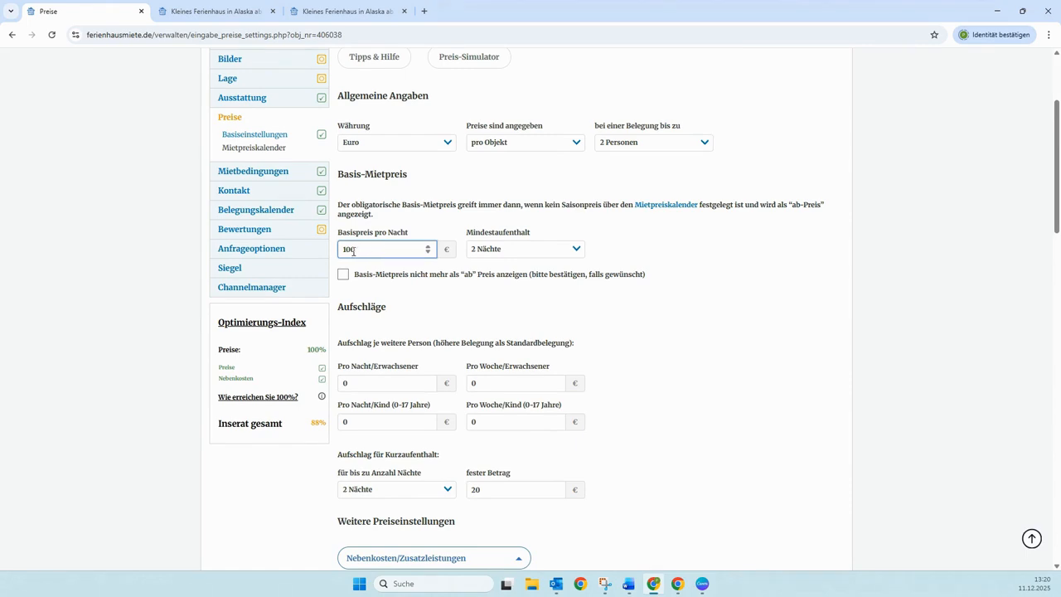
left_click_drag(344, 250, 364, 253)
type("80")
left_click(574, 253)
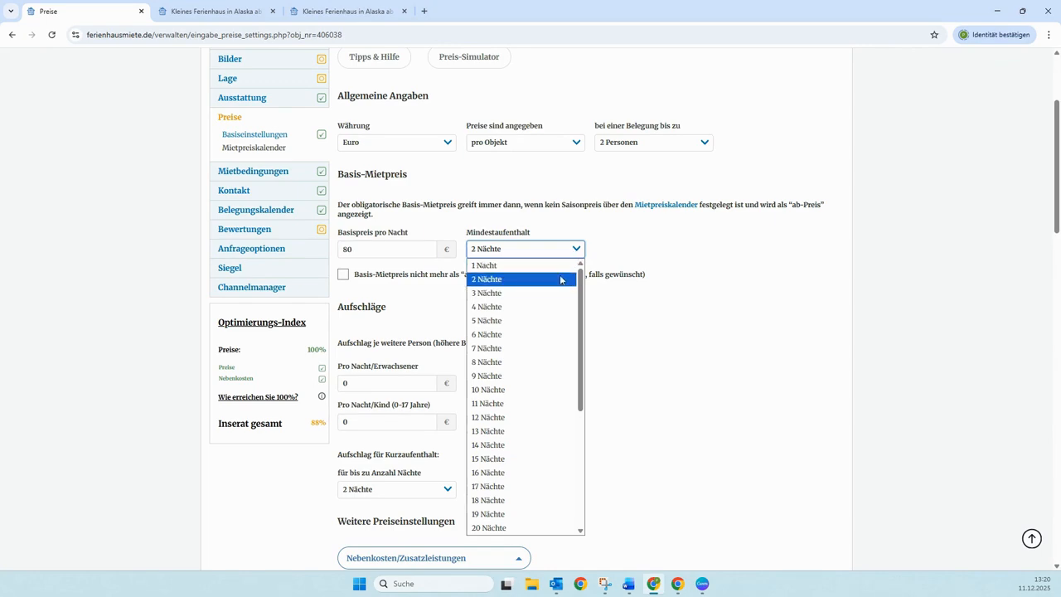
left_click(559, 295)
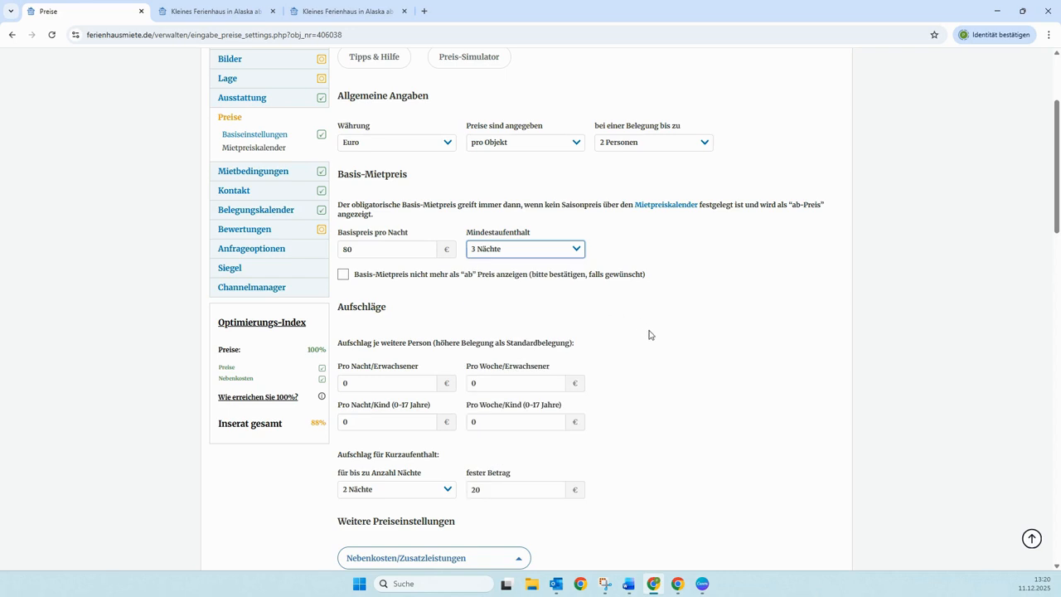
Enable the option to stop showing the base rental price as an "ab" price, and review the standard occupancy wording
scroll(599, 339, "down", 2)
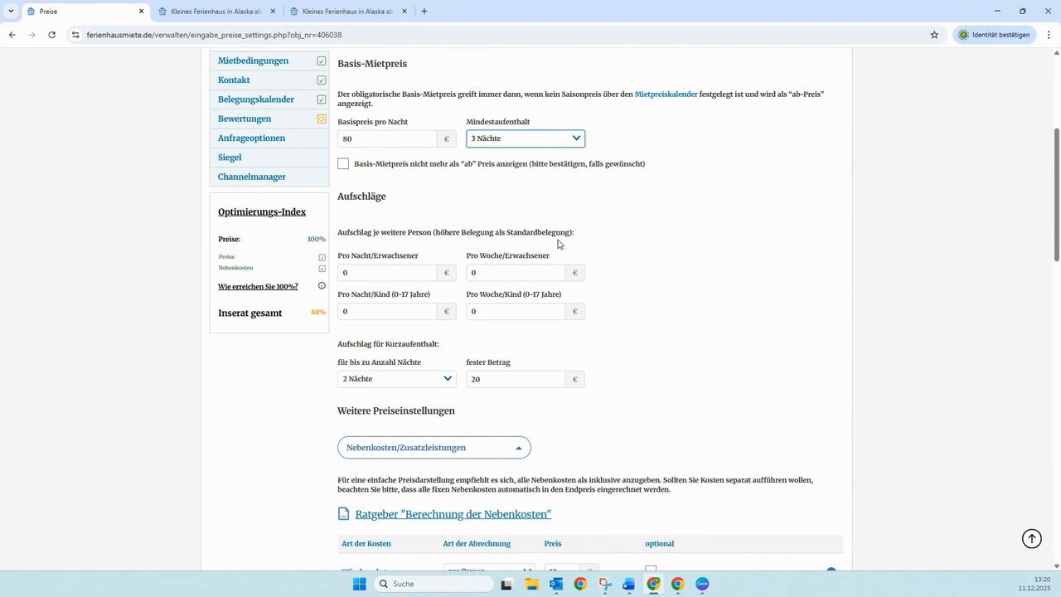
scroll(558, 244, "up", 1)
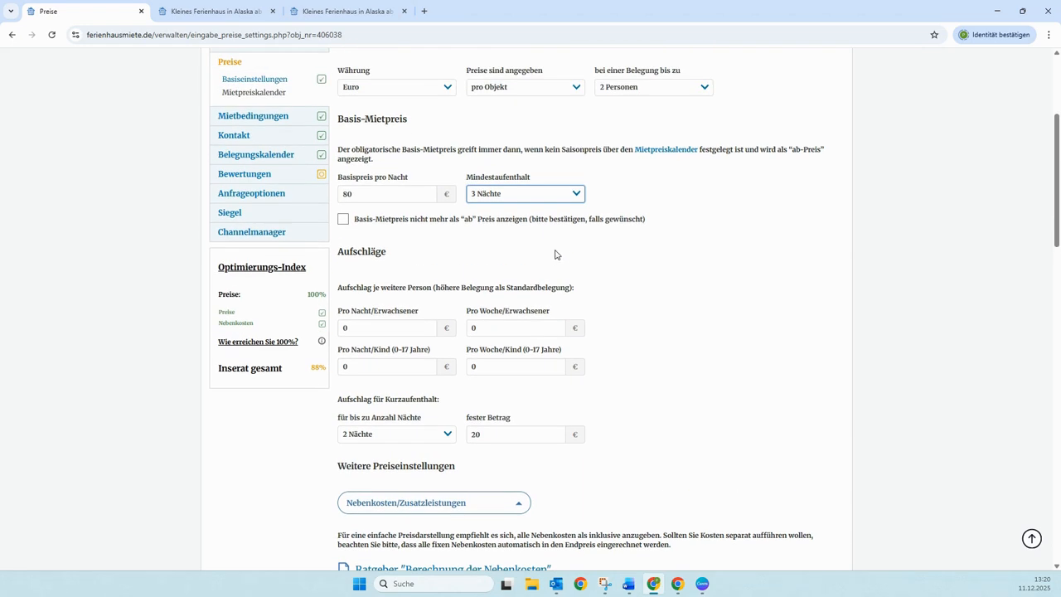
left_click_drag(506, 288, 571, 298)
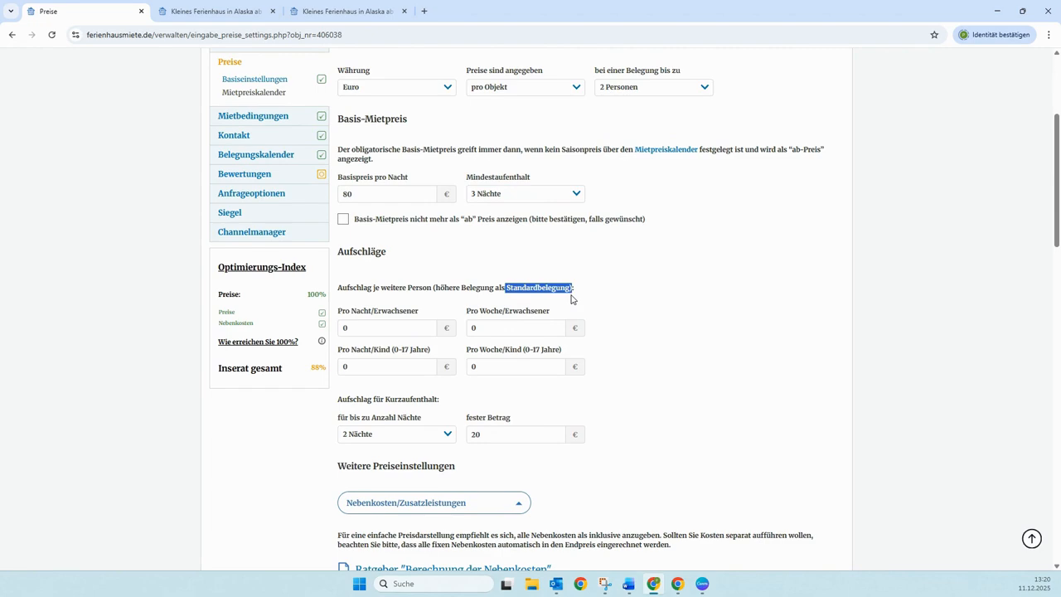
left_click(639, 221)
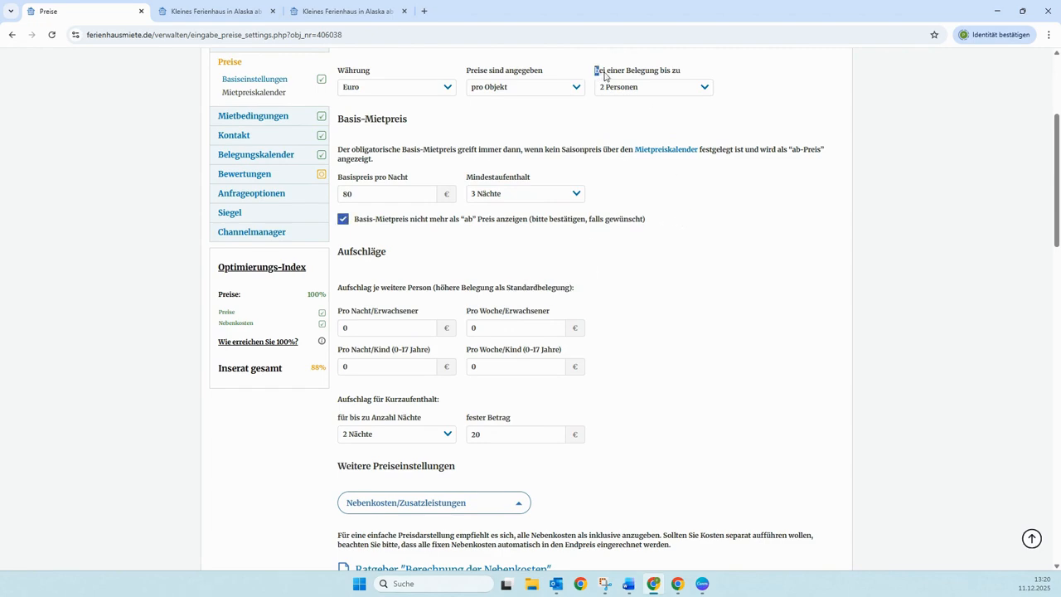
left_click_drag(597, 73, 682, 75)
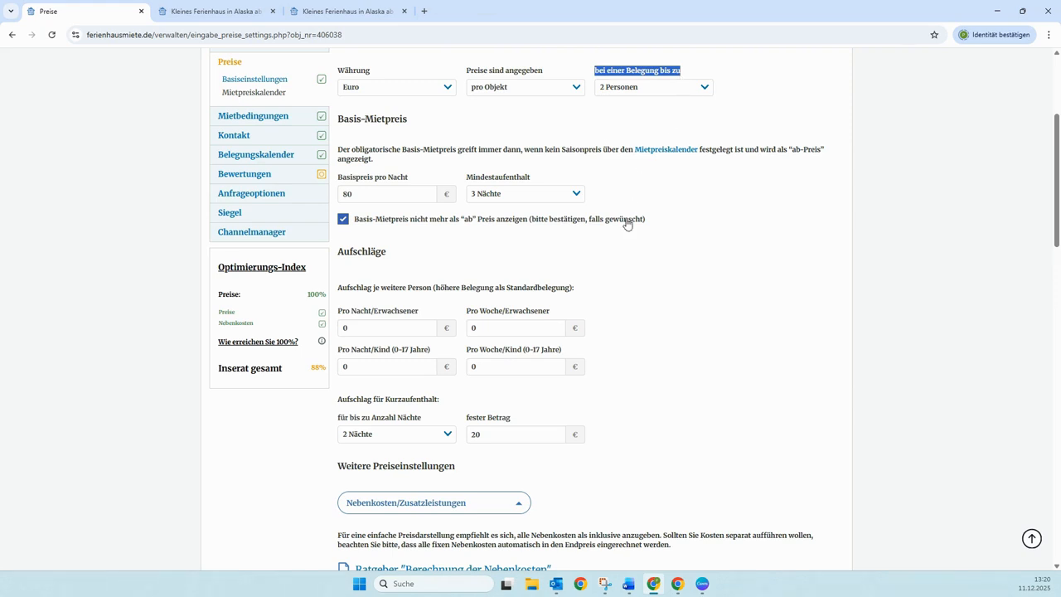
left_click(633, 292)
Set the nightly surcharge for each additional person to 10 € per adult and 5 € per child
scroll(612, 314, "down", 2)
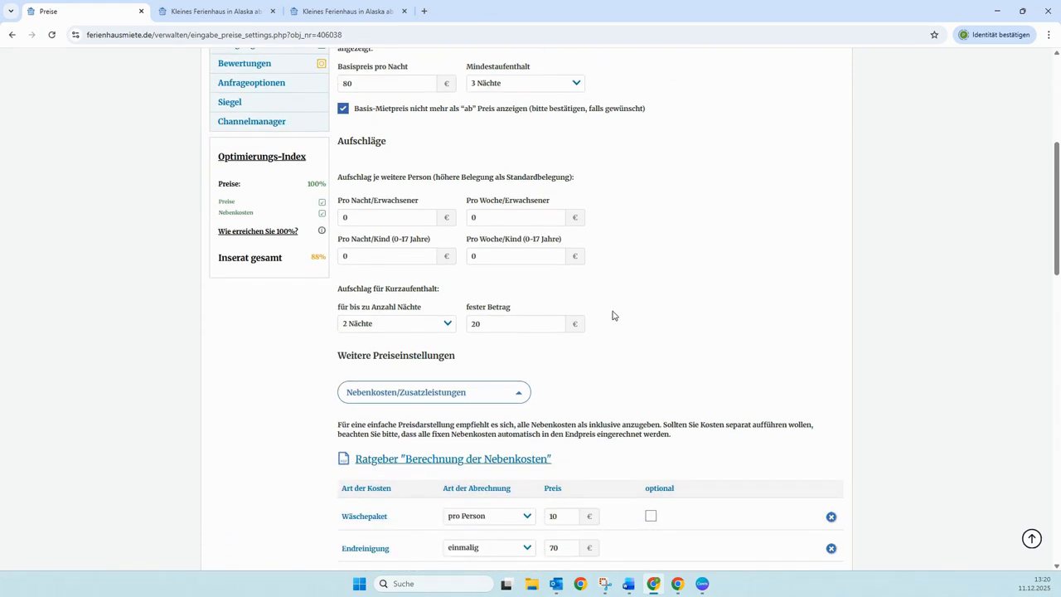
left_click(431, 220)
left_click(390, 259)
left_click(673, 309)
Set the short-stay surcharge to a fixed amount of 30 € for stays of up to 1 Nacht
left_click(371, 323)
left_click(368, 351)
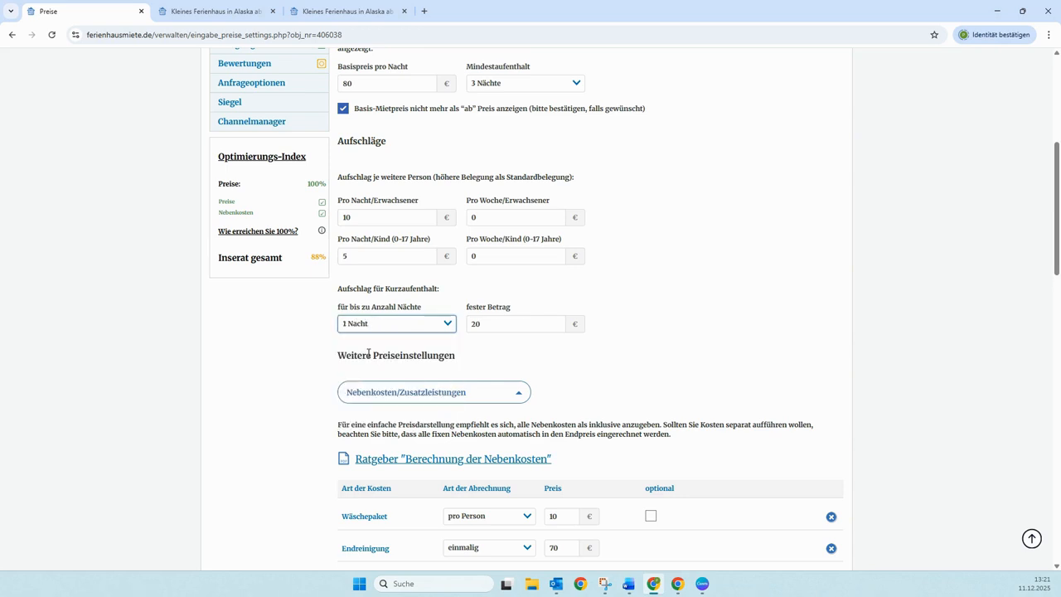
left_click(501, 325)
double_click(473, 326)
type("30")
left_click(704, 343)
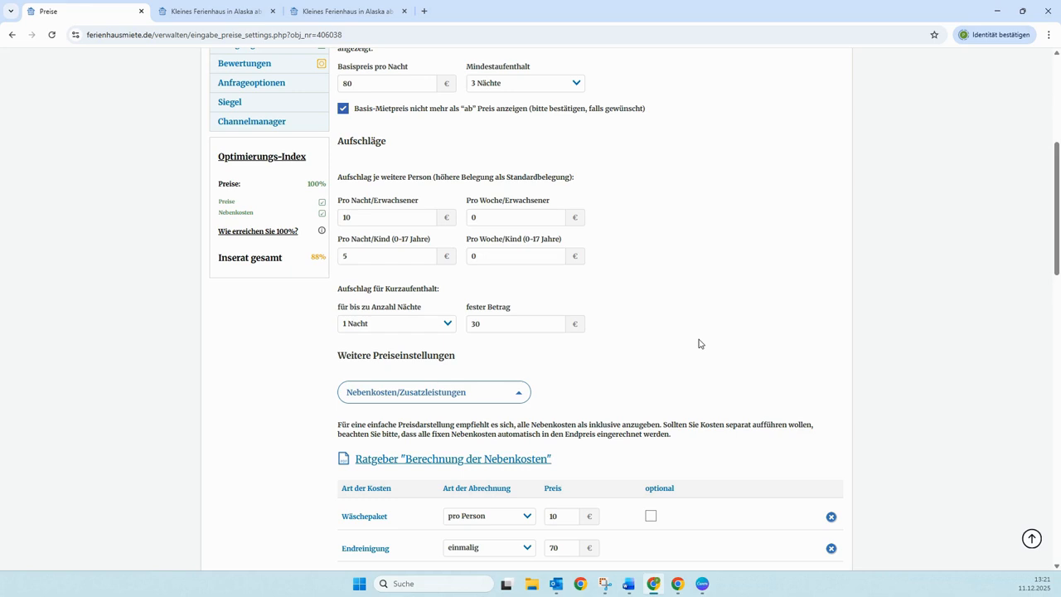
Add Endreinigung as an additional cost under Nebenkosten/Zusatzleistungen, billed einmalig at 70 €
scroll(699, 344, "down", 3)
left_click(420, 173)
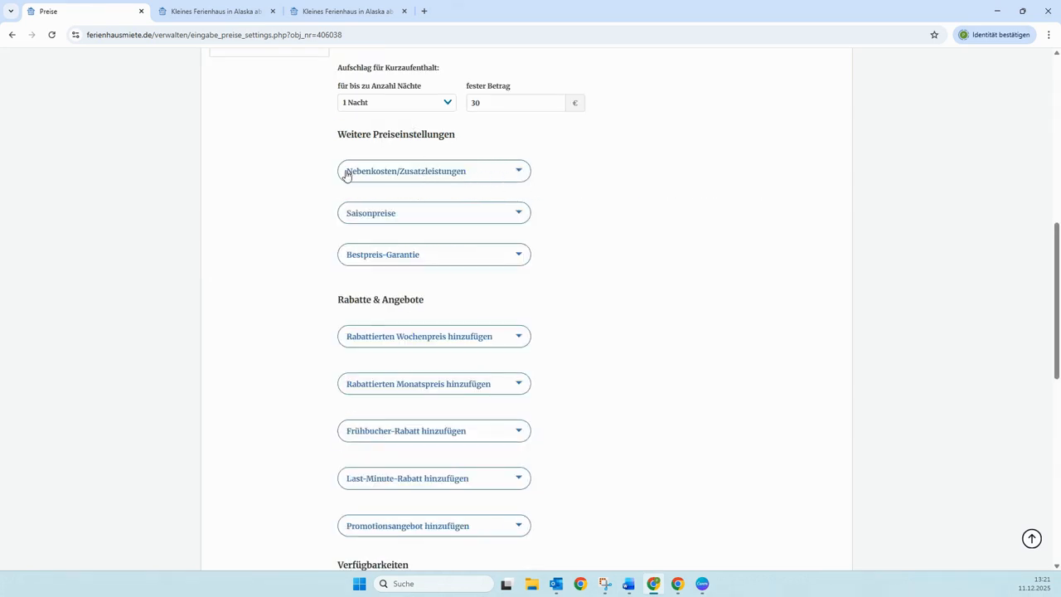
left_click(521, 174)
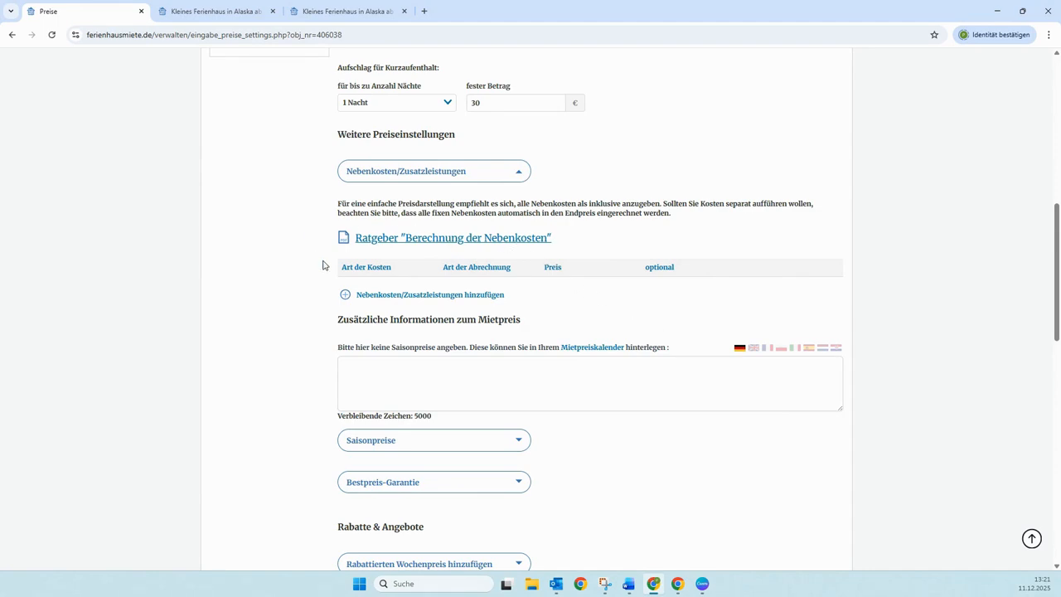
left_click(380, 296)
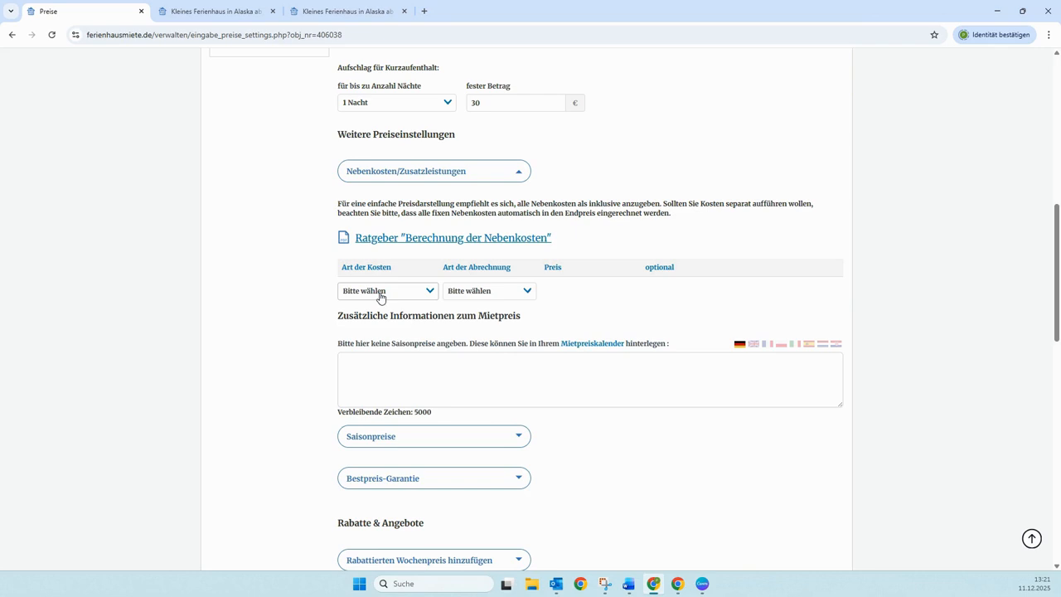
left_click(382, 291)
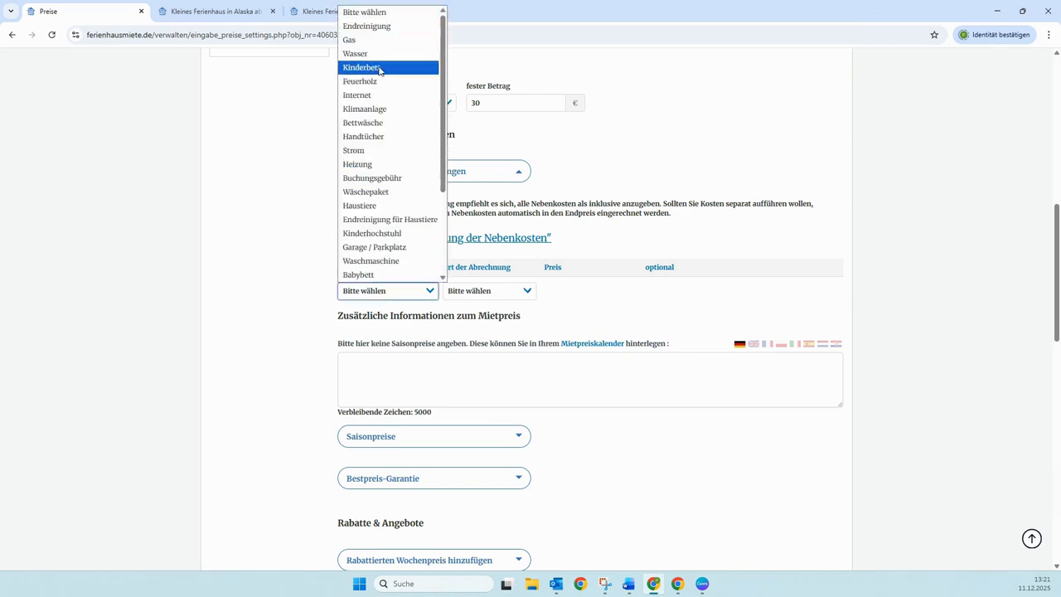
scroll(388, 87, "down", 3)
scroll(406, 272, "up", 3)
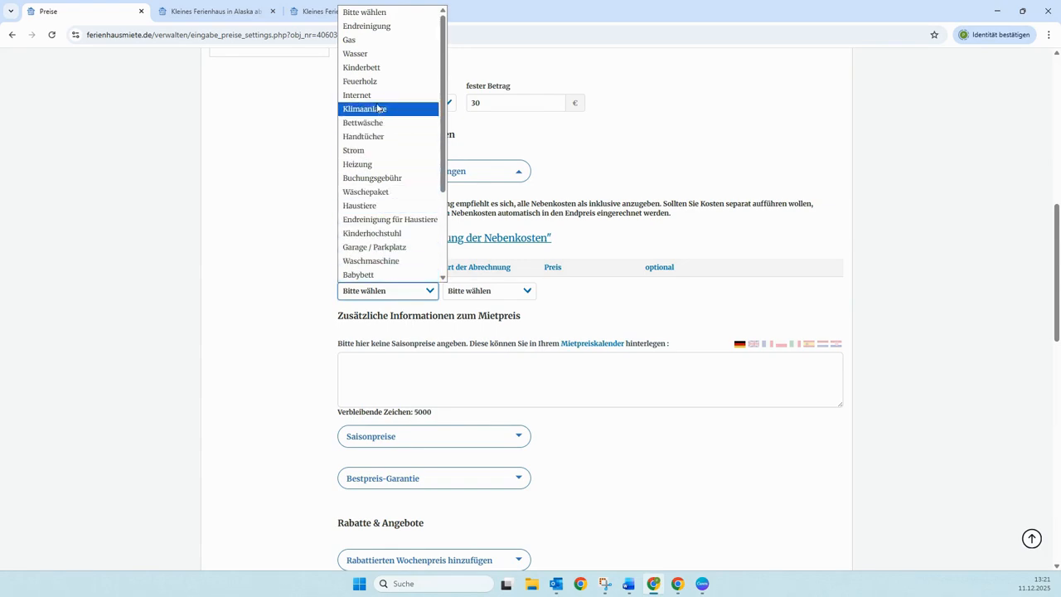
left_click(373, 31)
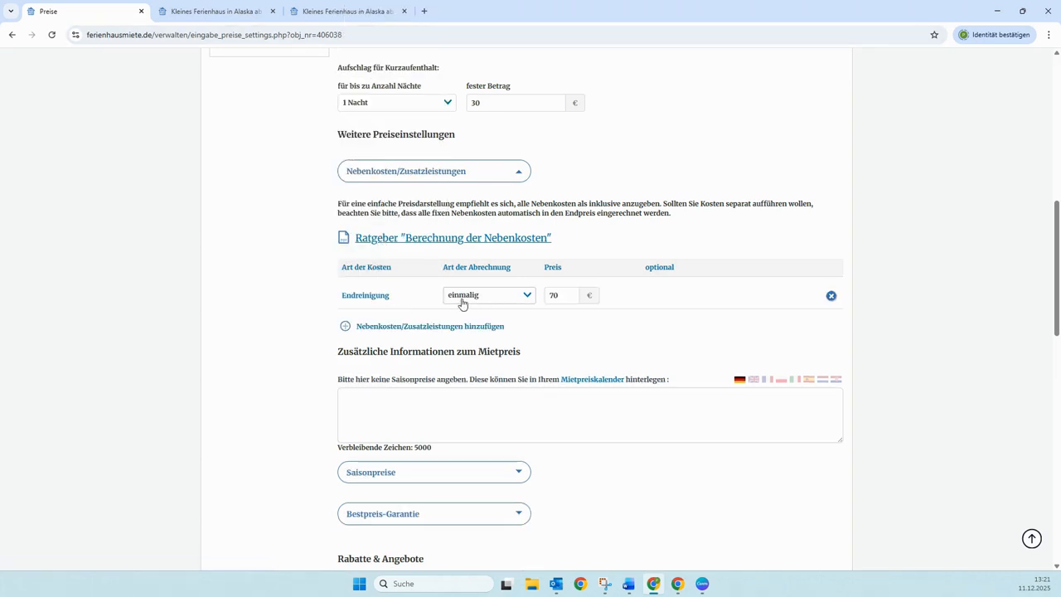
Try the billing types inklusive, einmalig and optional for the Endreinigung cost
left_click(527, 298)
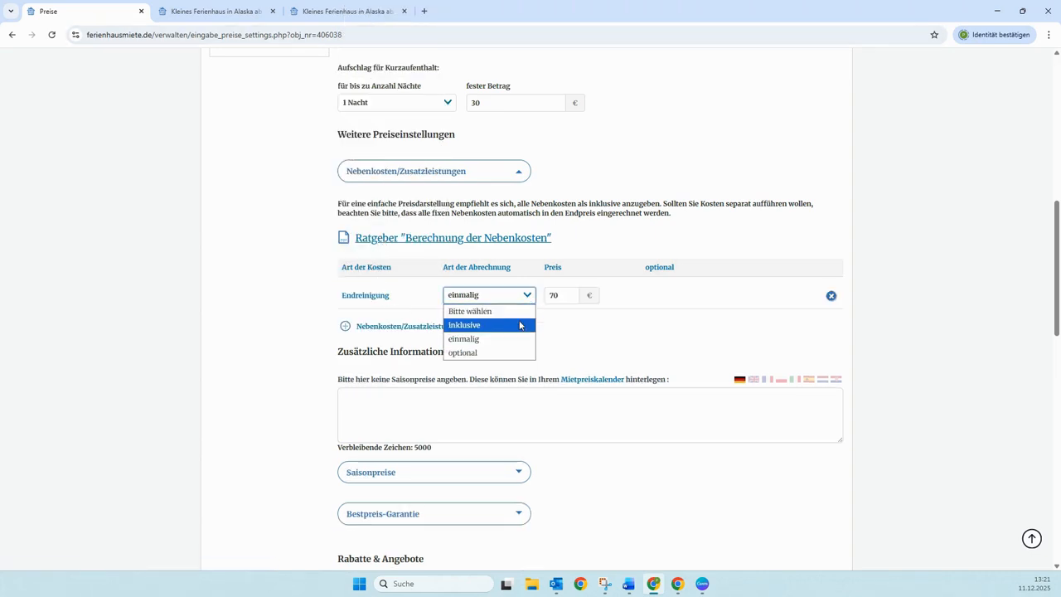
left_click(520, 328)
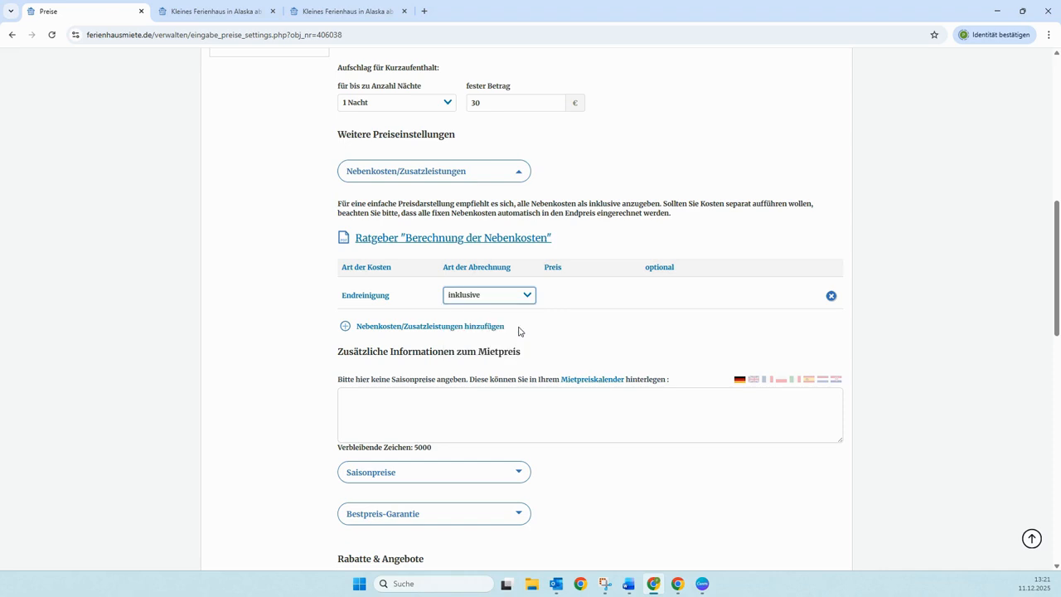
left_click(529, 297)
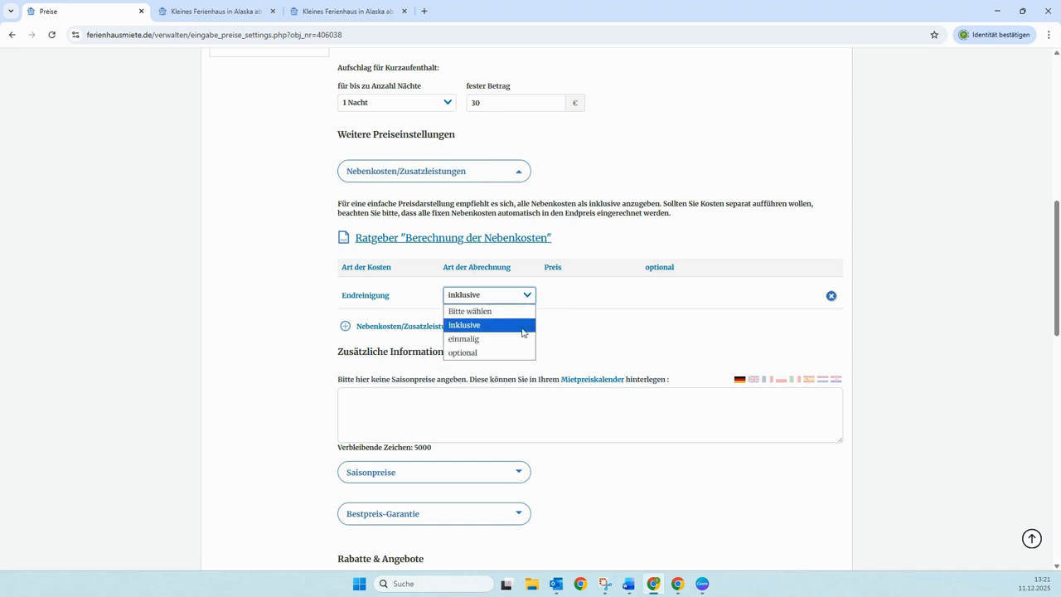
left_click(522, 339)
left_click(529, 296)
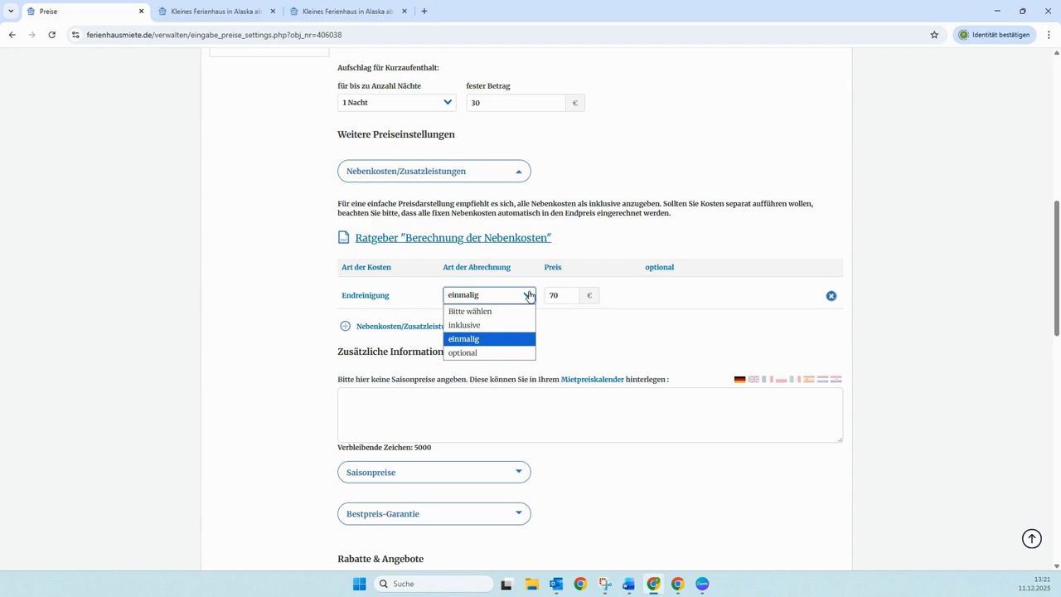
left_click(520, 352)
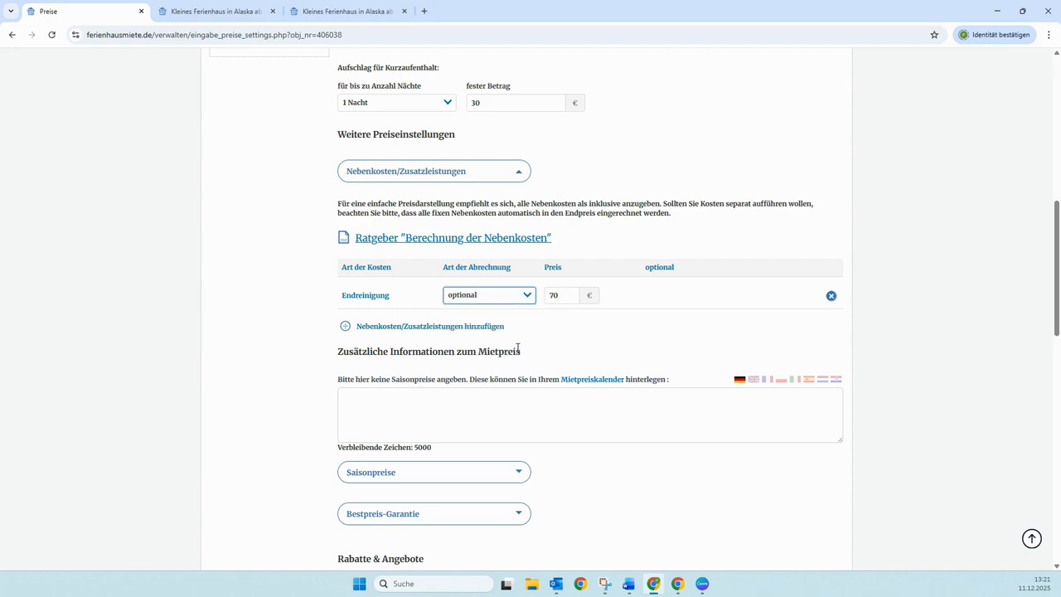
left_click(524, 296)
left_click(517, 311)
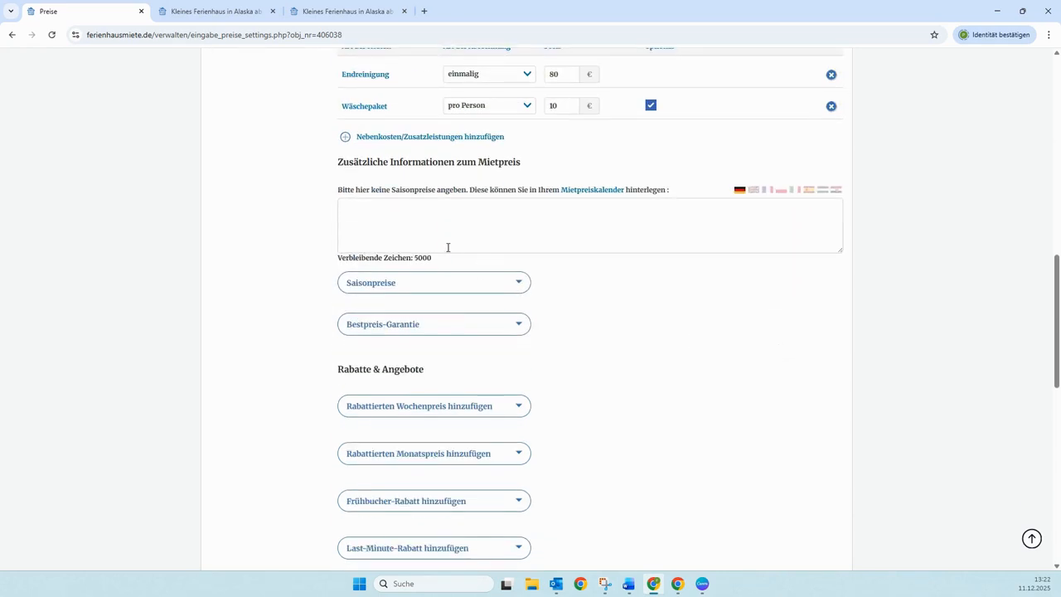
Enter "Kurtaxe 3 Euro pro Erwachsener und 1,50 für Kinder" as the German additional information on the rental price
left_click(444, 225)
type("Kurtaxe")
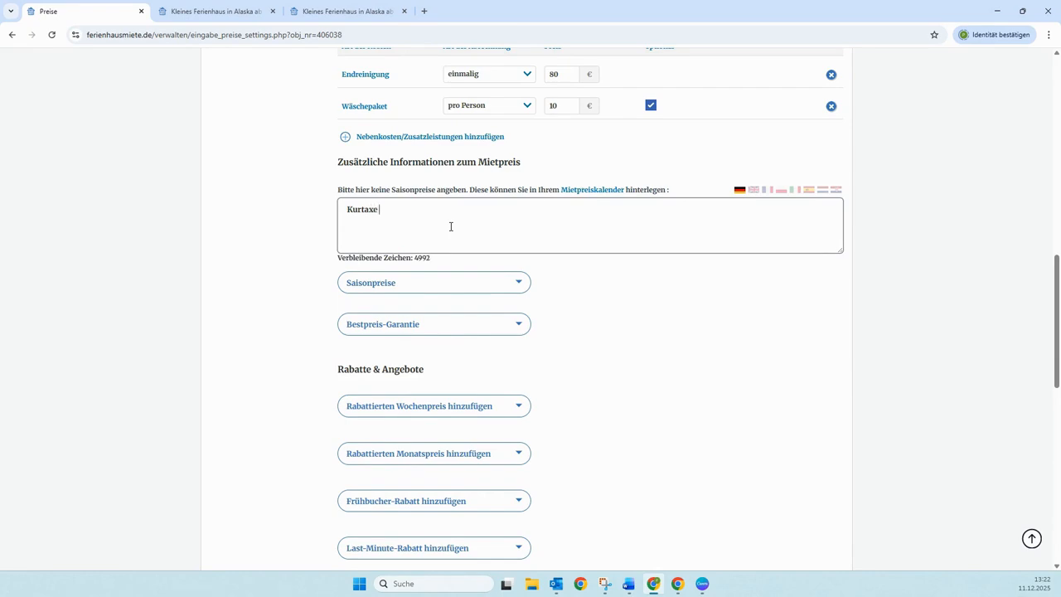
type(" 3 Euro pro Erwachsener und 1,50 für Kinder")
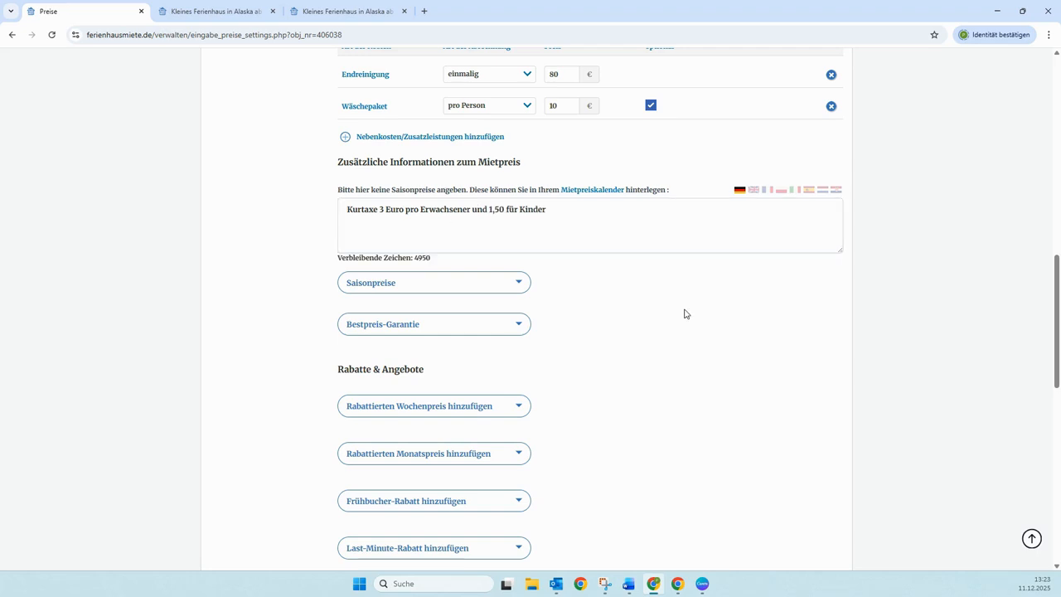
Look at the Saisonpreise section and its link to the Mietpreiskalender, and collapse it again
left_click(478, 288)
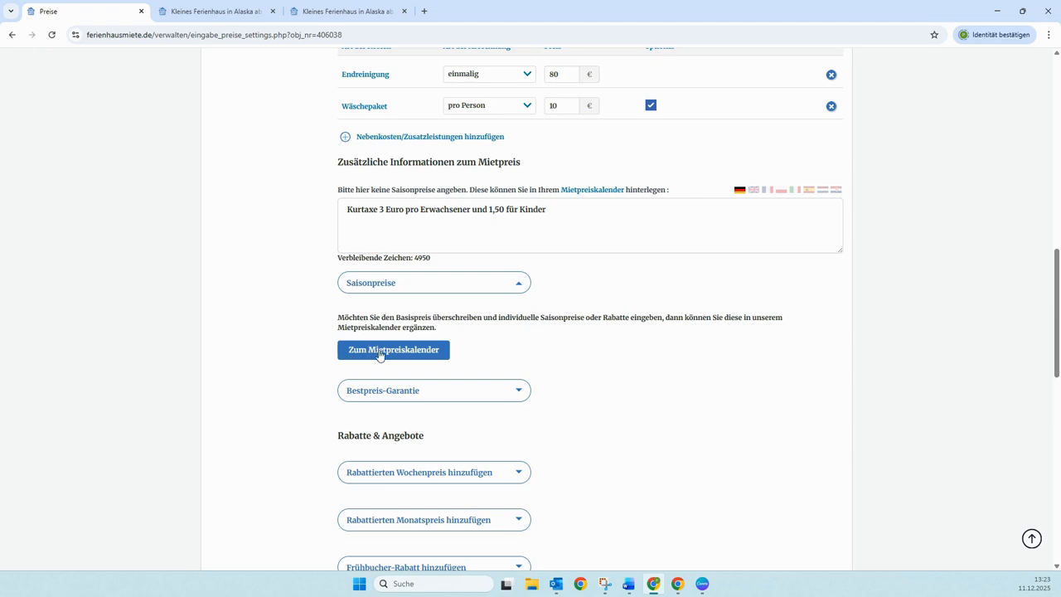
left_click(519, 287)
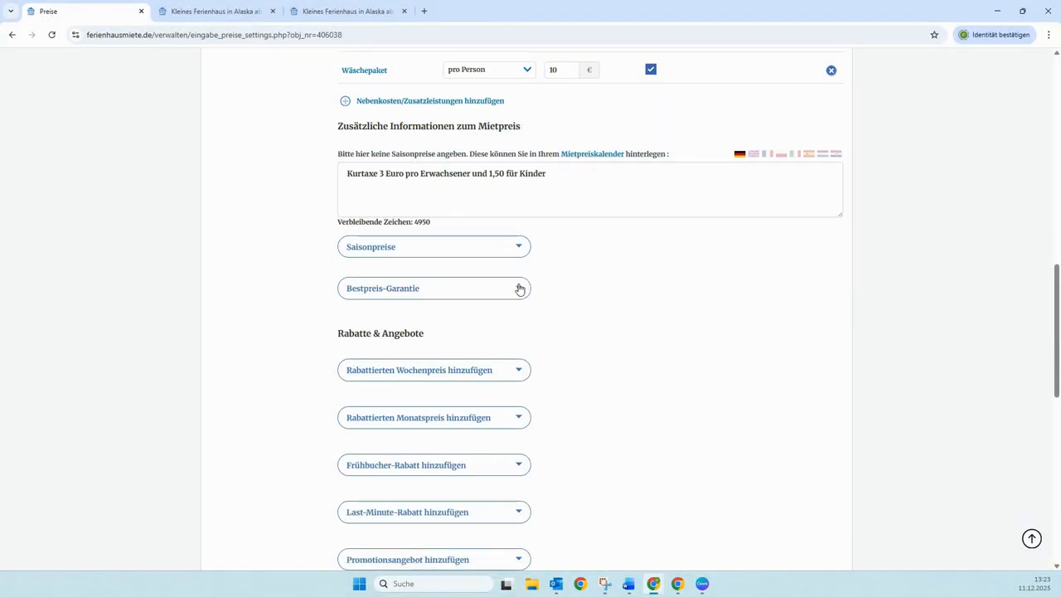
Add a discounted weekly price under Rabatte & Angebote with a 20 % discount
scroll(520, 290, "down", 1)
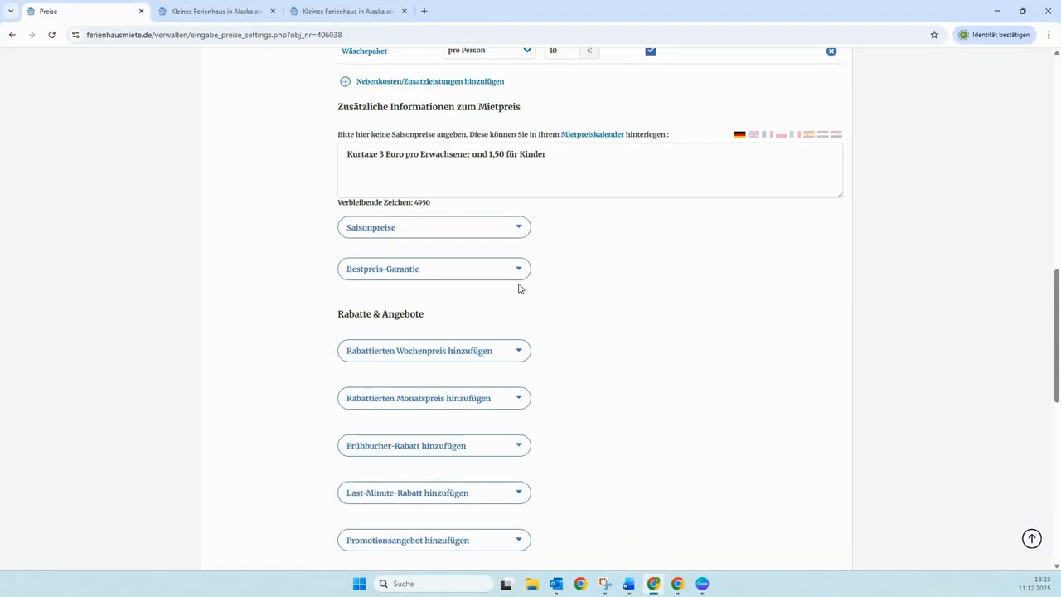
scroll(520, 289, "down", 2)
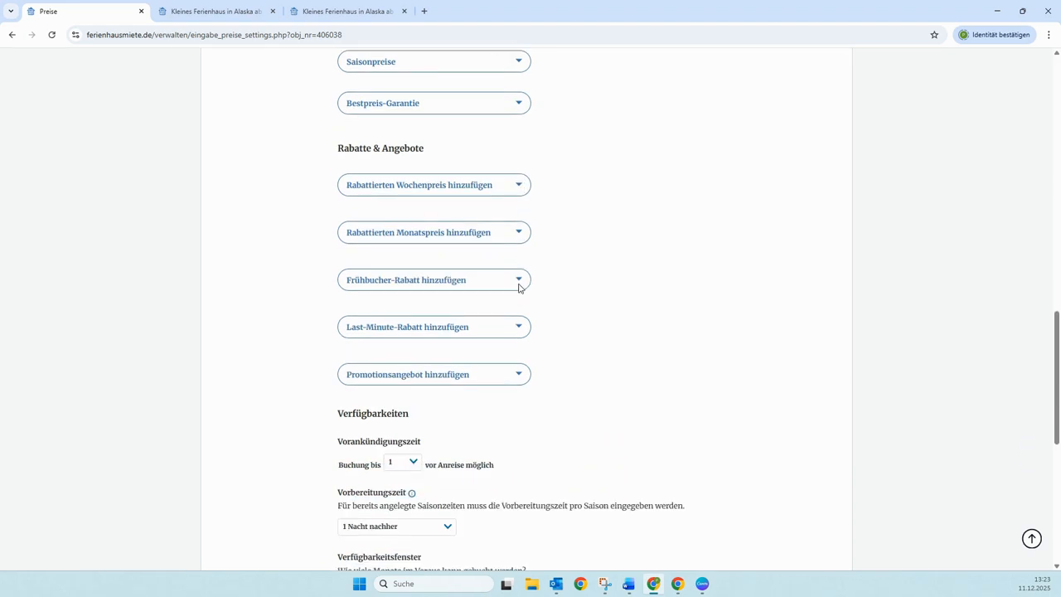
left_click(521, 188)
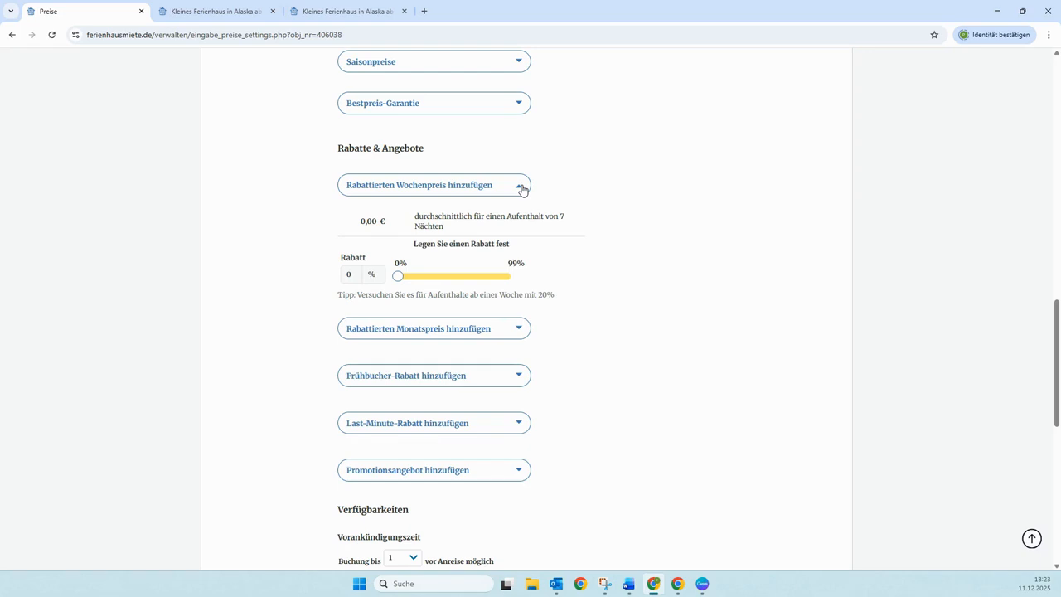
left_click(399, 277)
left_click_drag(398, 283, 412, 283)
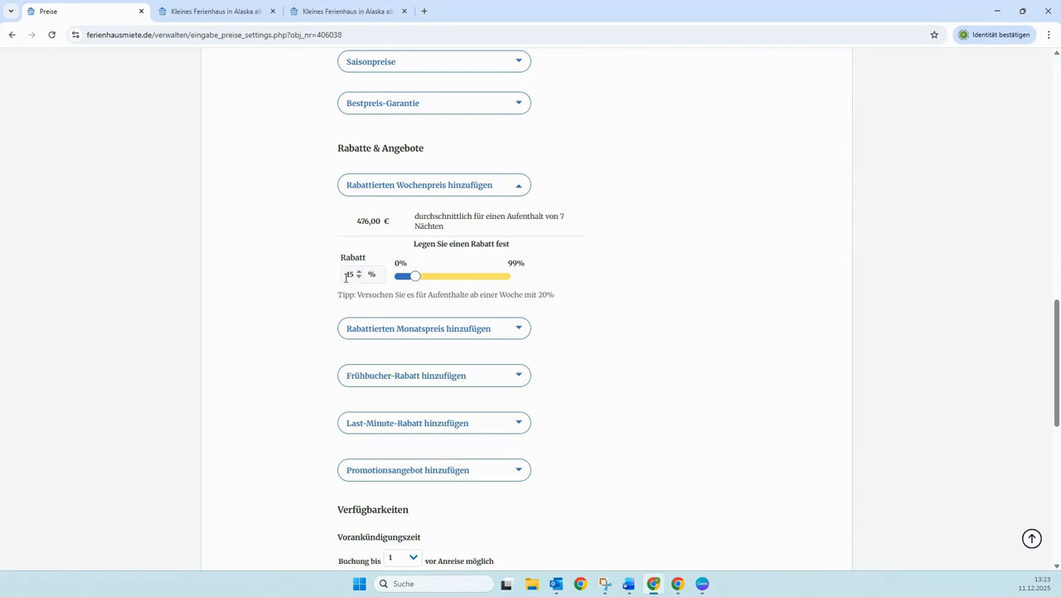
left_click_drag(345, 278, 354, 279)
type("2")
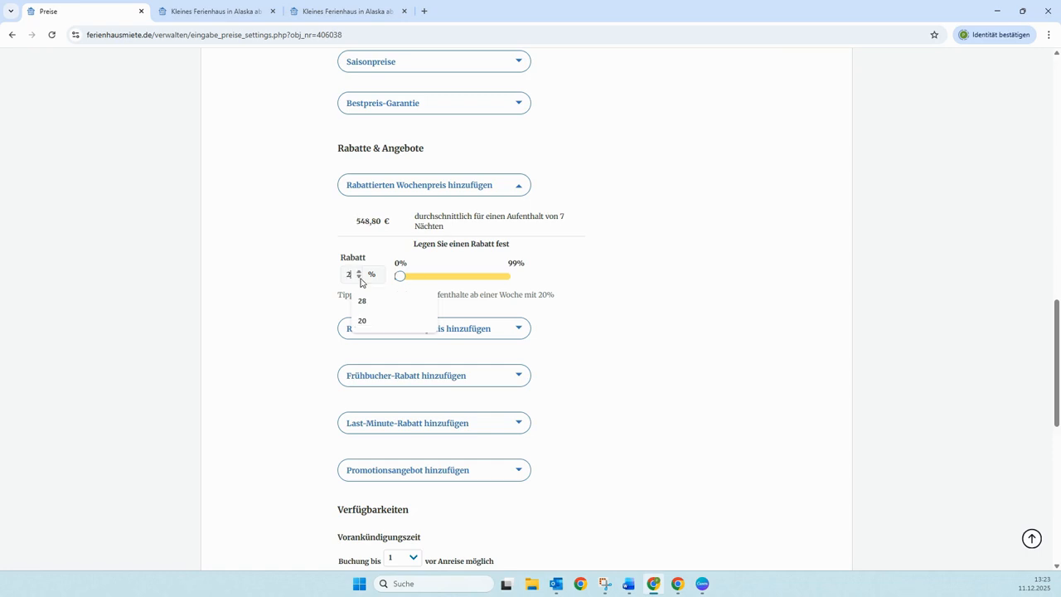
type("0")
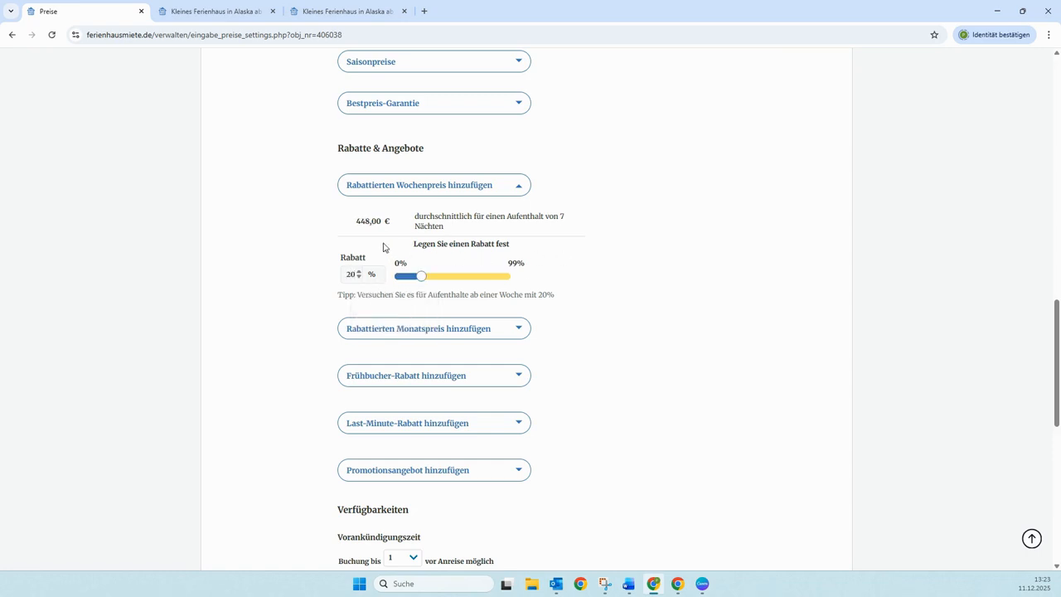
left_click(355, 233)
triple_click(418, 220)
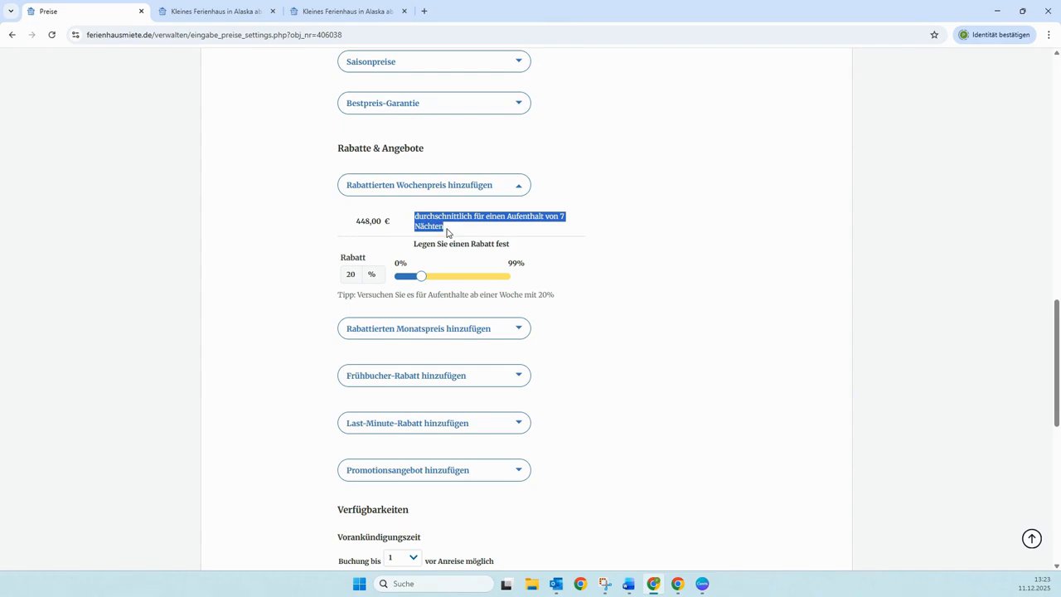
left_click(555, 263)
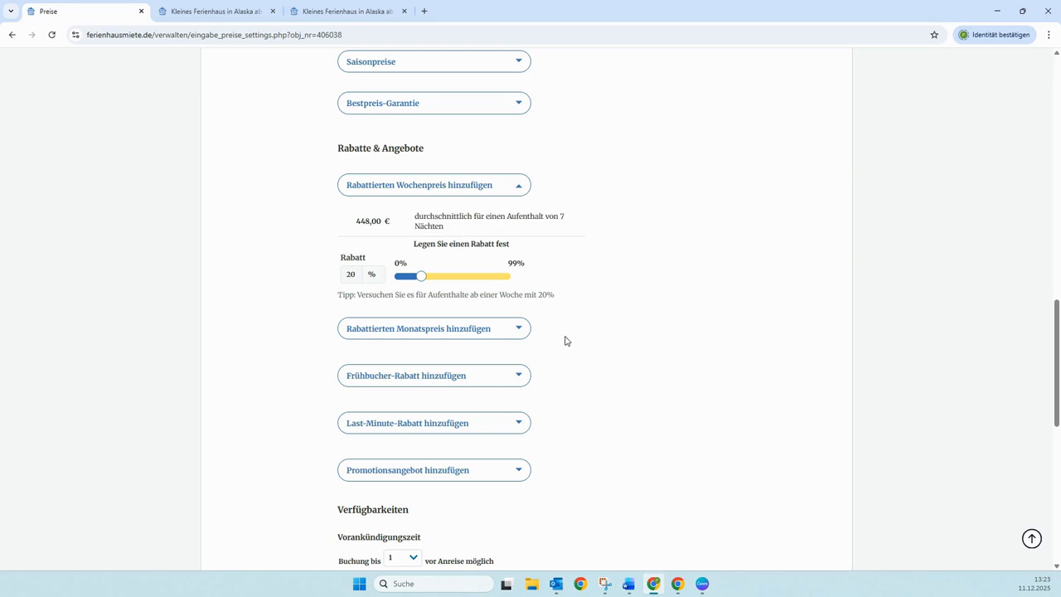
Add a discounted monthly price with a 30 % discount for stays of 28 nights
scroll(565, 340, "down", 2)
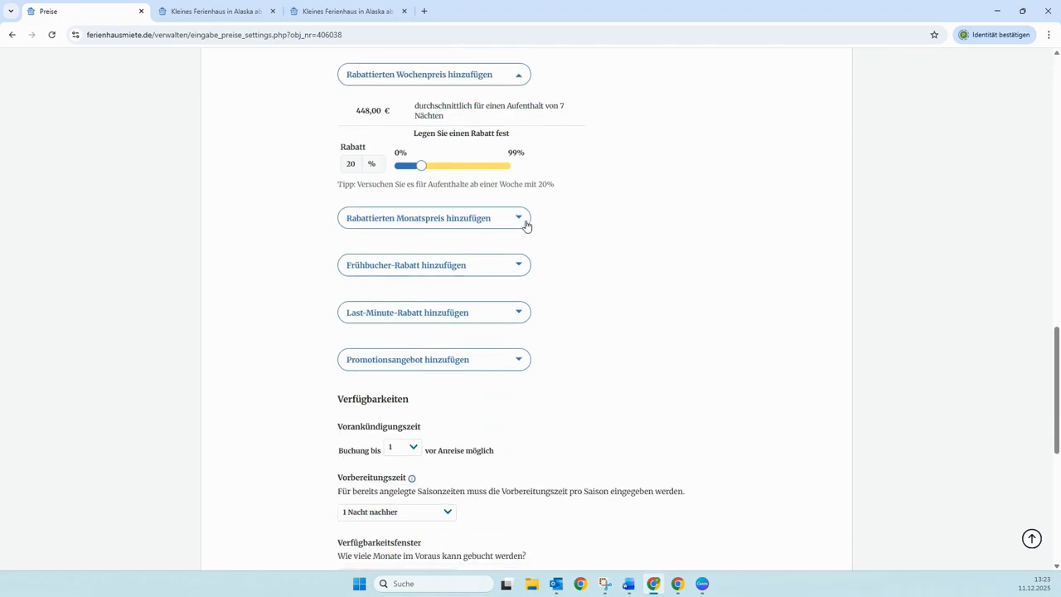
left_click(525, 219)
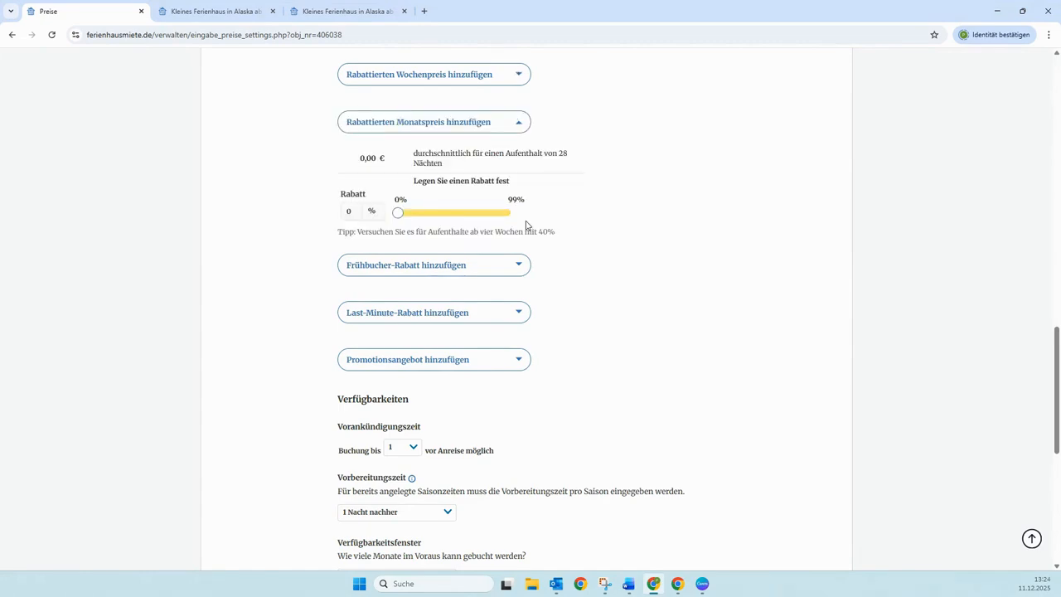
left_click_drag(399, 214, 435, 222)
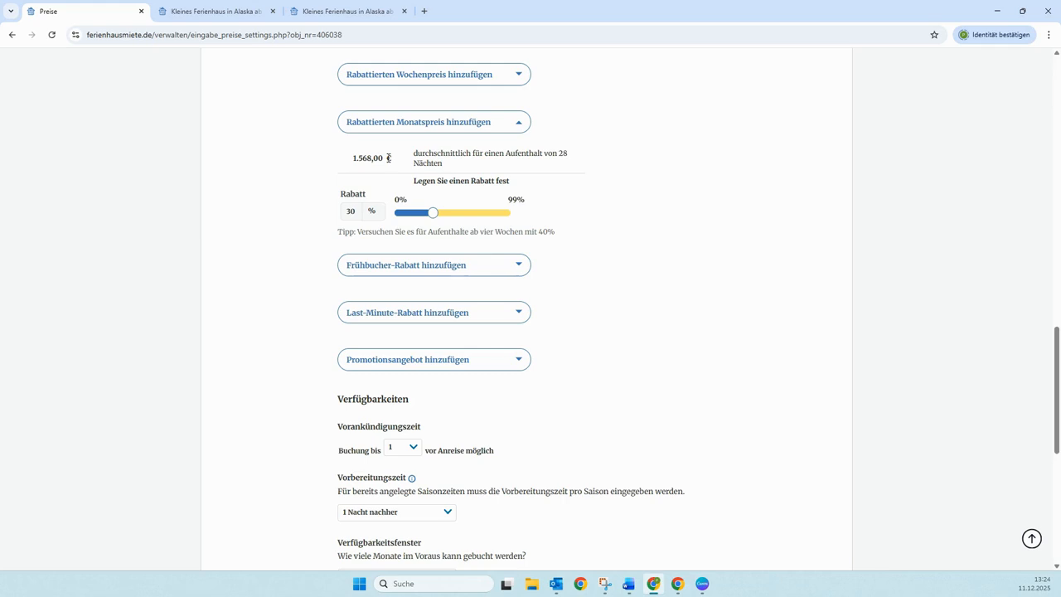
Add a Frühbucher-Rabatt of 5 % that ends 2 Monate vor Ankunft
left_click(393, 263)
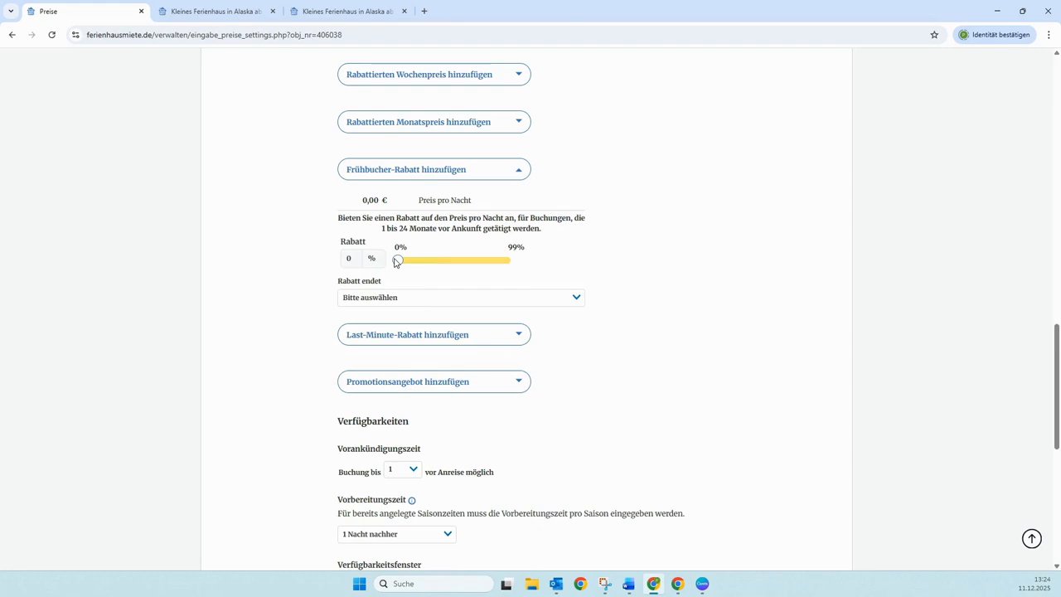
left_click_drag(397, 262, 400, 264)
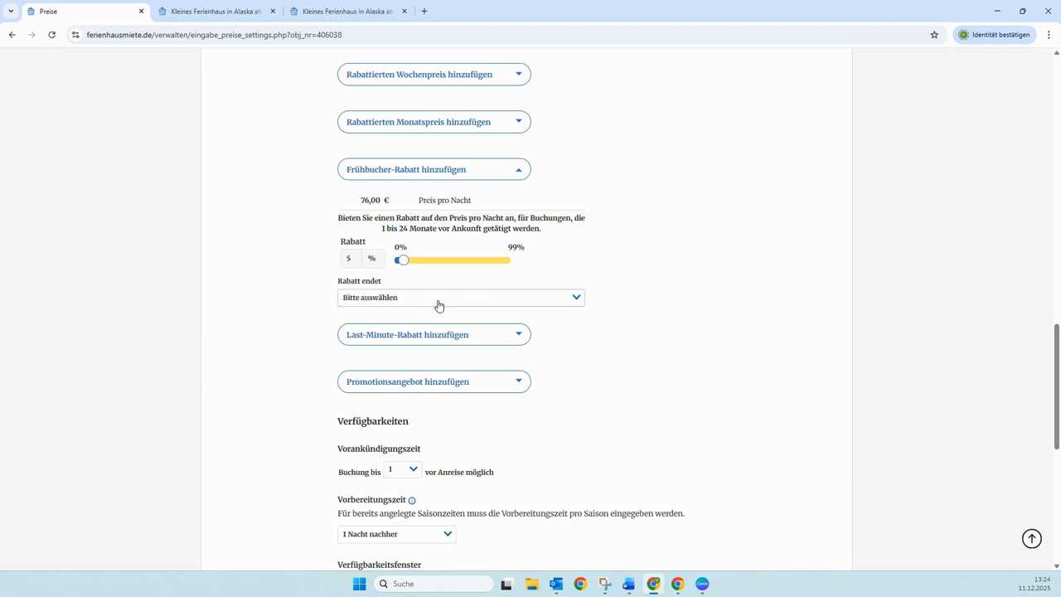
left_click(576, 299)
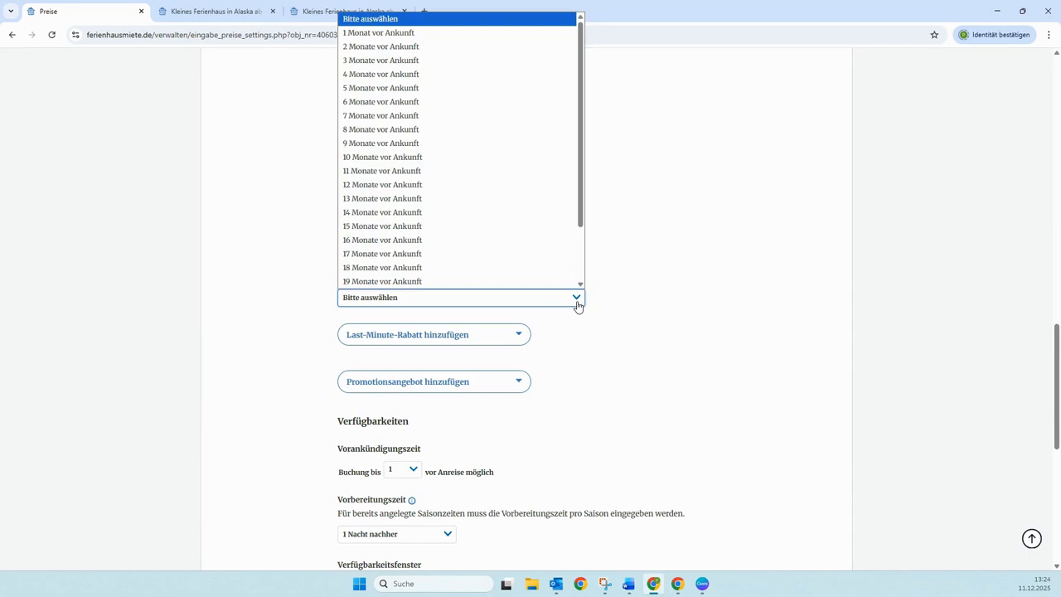
left_click(474, 48)
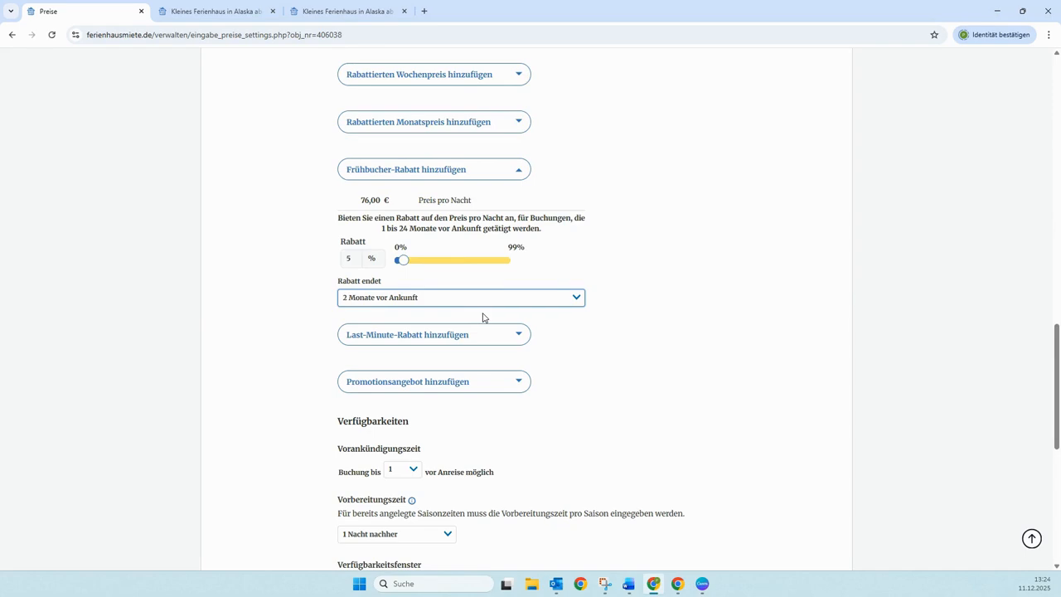
left_click(572, 330)
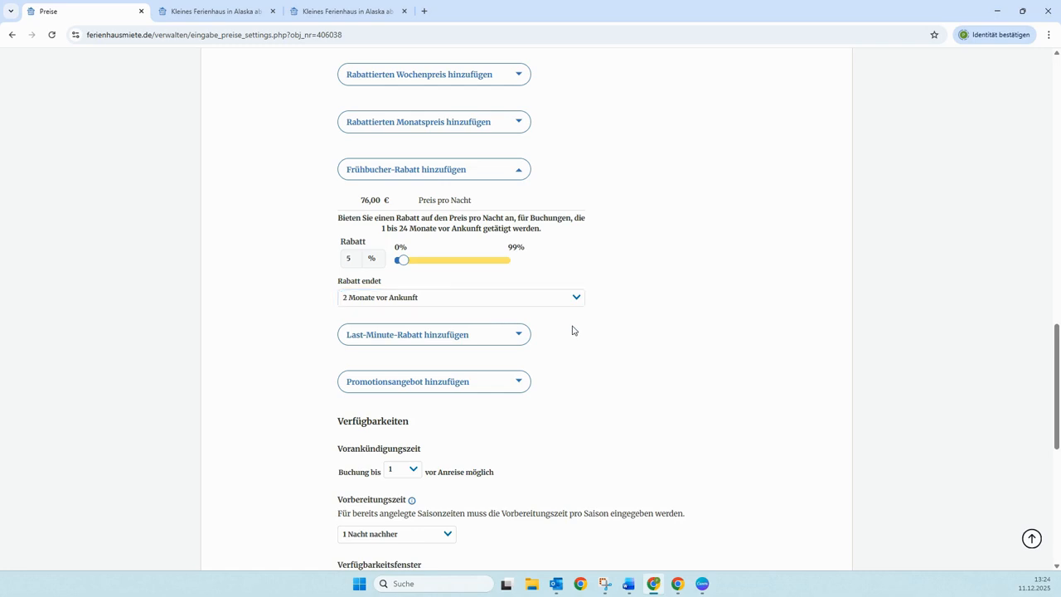
View the discount and start options of the Last-Minute-Rabatt section, and collapse it without entering anything
scroll(572, 330, "down", 2)
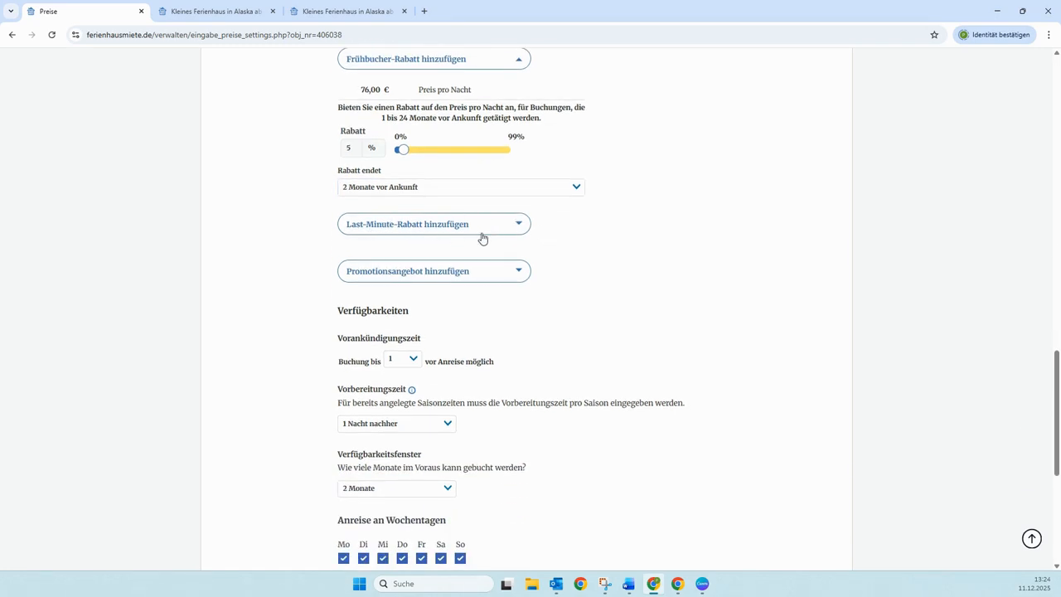
left_click(520, 233)
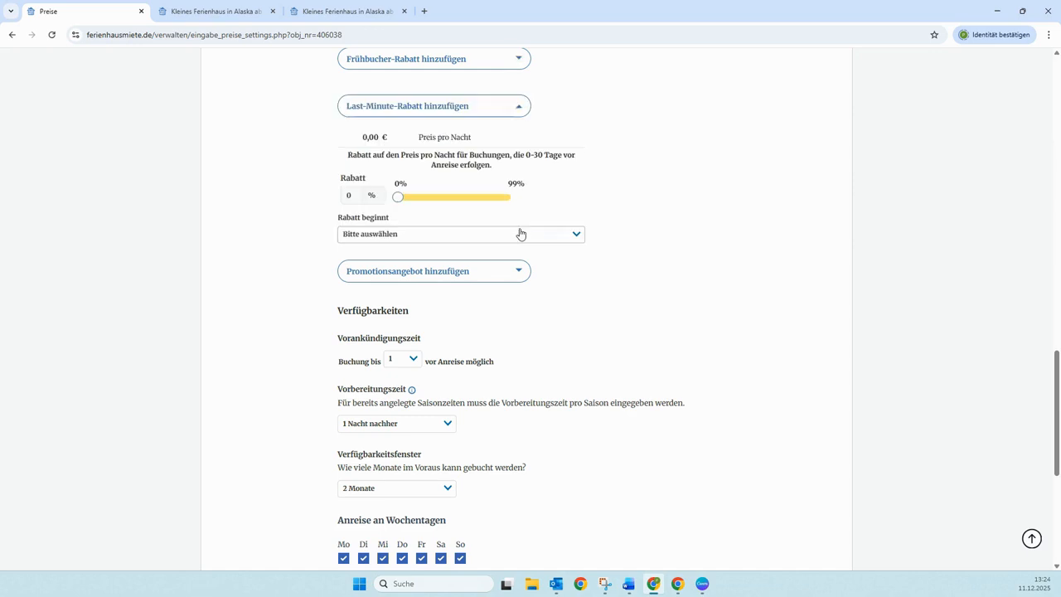
left_click(518, 109)
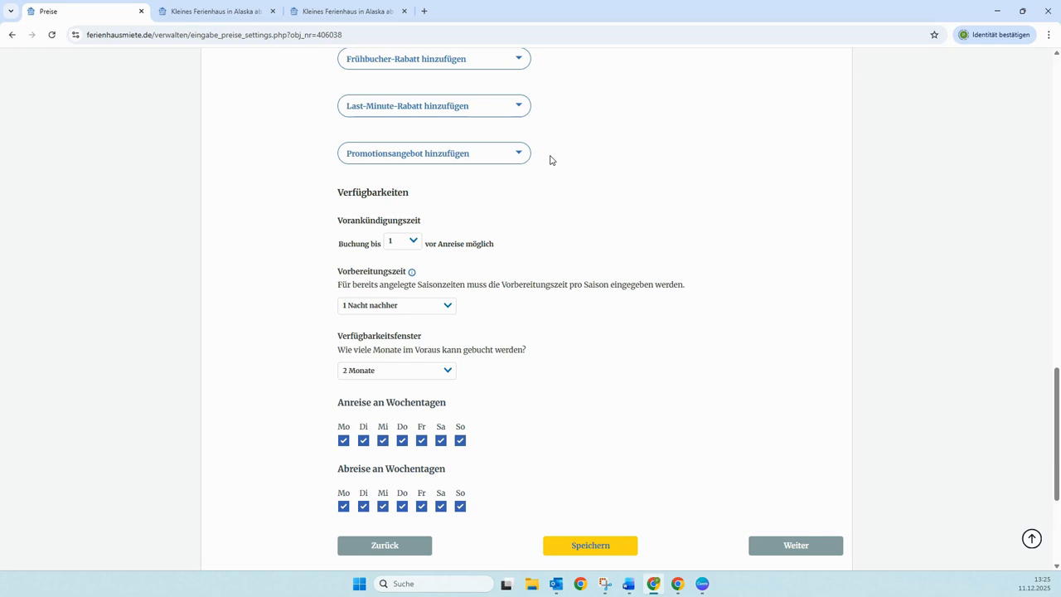
Choose 14.11. to 28.11.26 as the validity period of a new Promotionsangebot
left_click(518, 159)
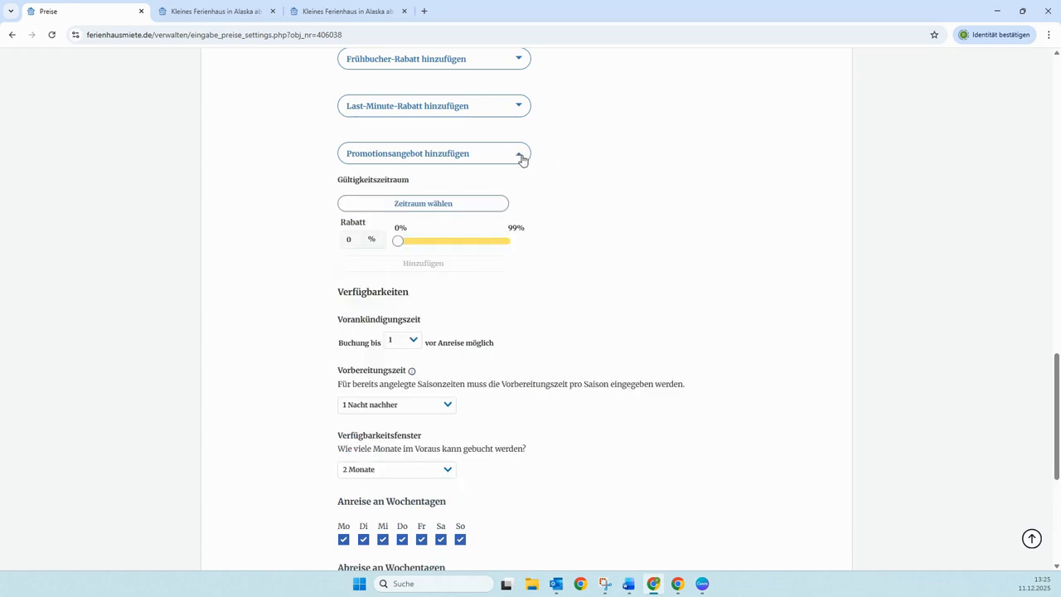
left_click(454, 208)
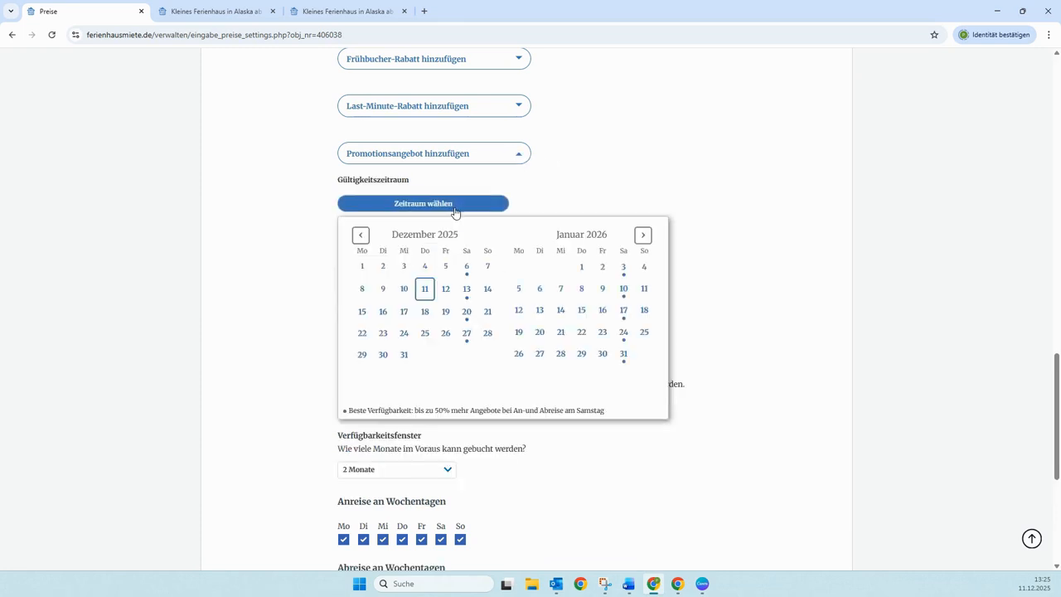
left_click(643, 239)
left_click(641, 238)
left_click(641, 239)
left_click(641, 238)
left_click(641, 238)
left_click(641, 240)
left_click(641, 240)
left_click(641, 240)
left_click(641, 240)
left_click(641, 239)
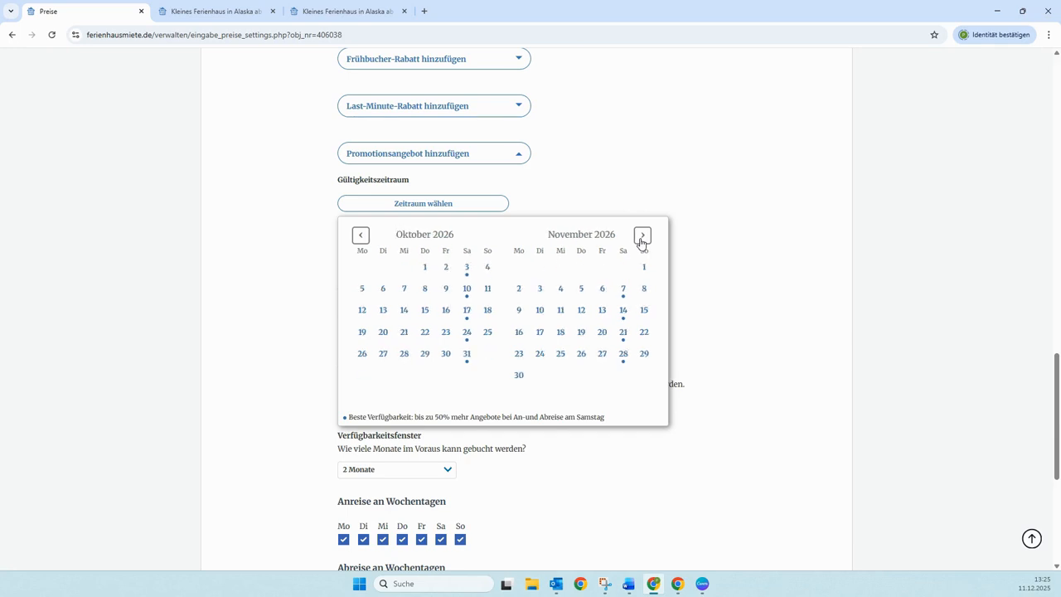
left_click(626, 314)
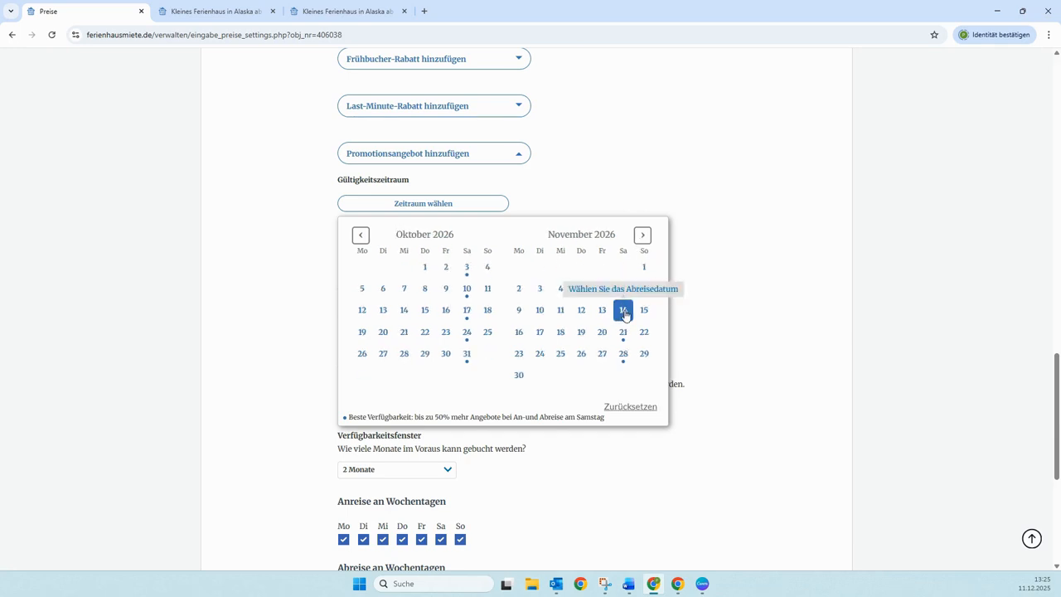
left_click(624, 355)
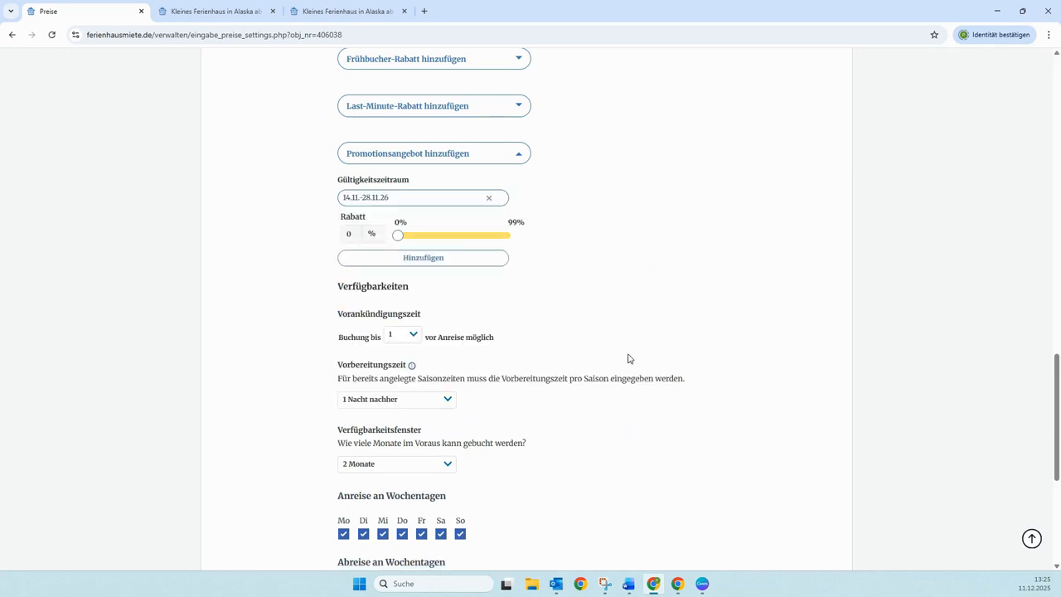
Set the promotional offer's discount to 10 % and add the offer to the listing
left_click_drag(397, 239, 406, 241)
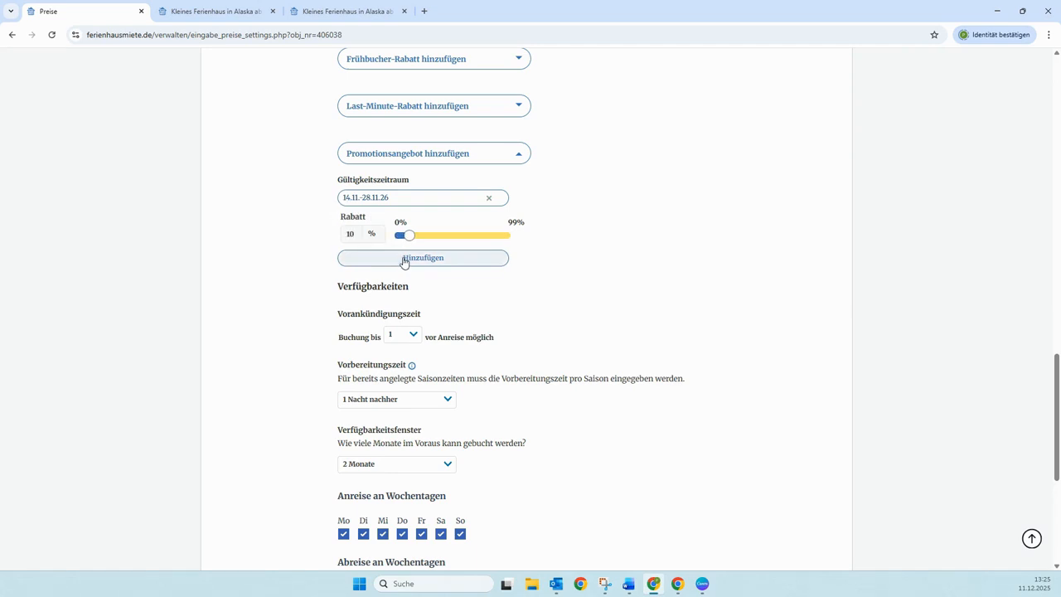
left_click(404, 262)
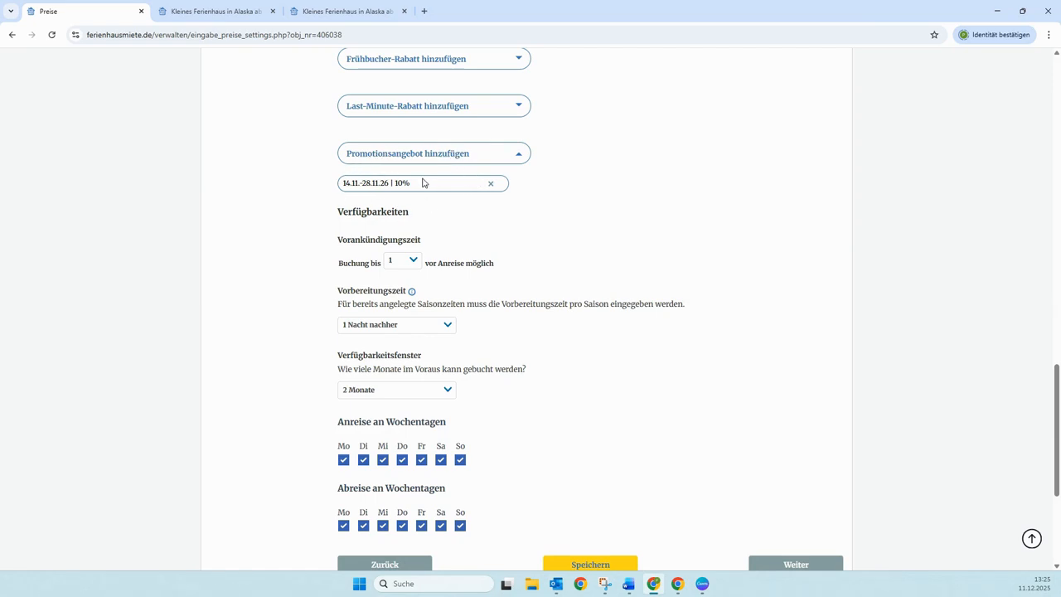
left_click(519, 158)
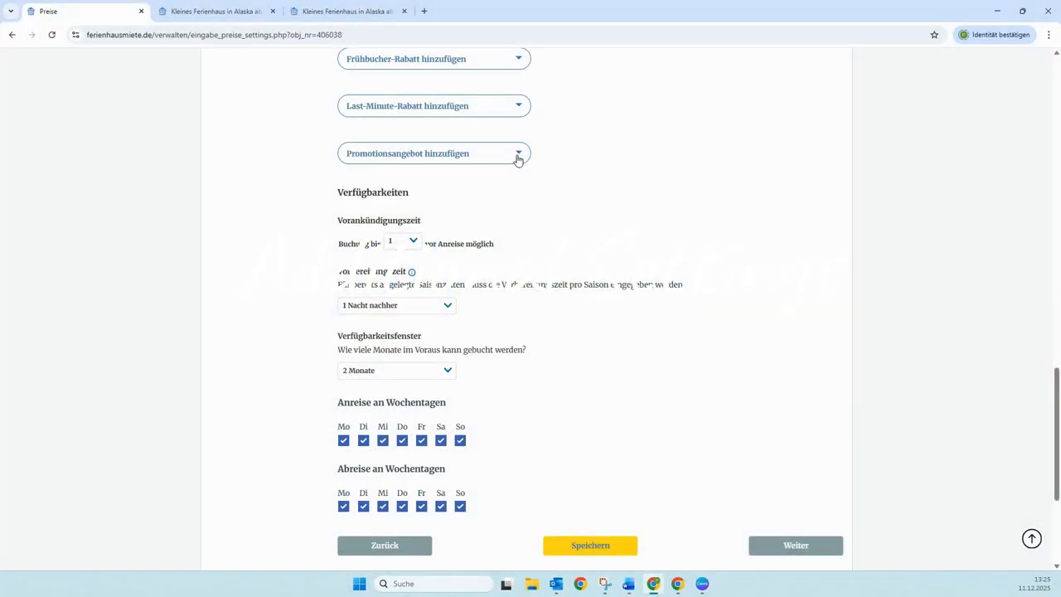
left_click(516, 155)
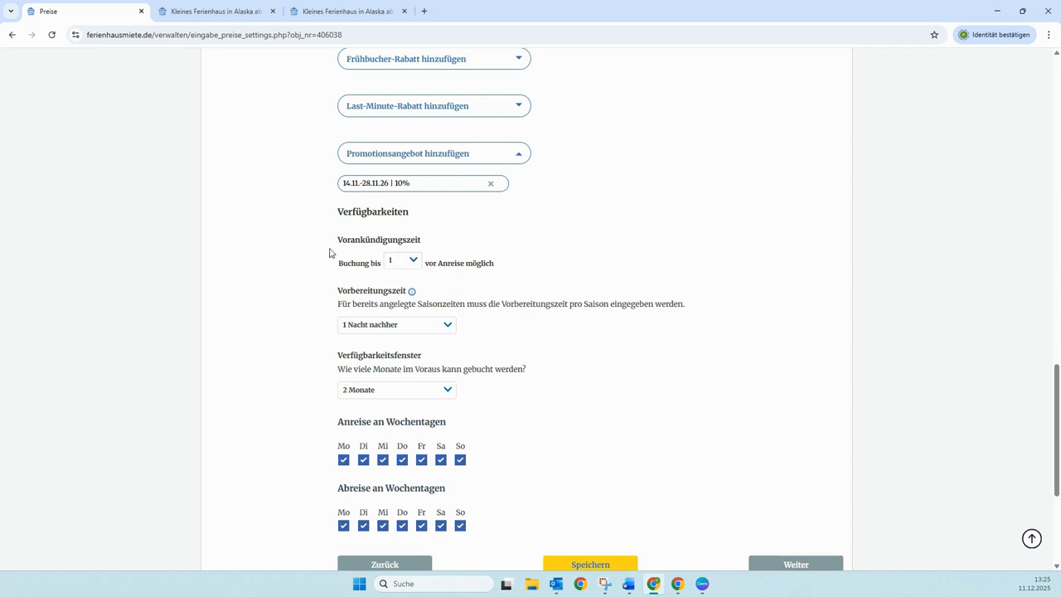
Set the Vorankündigungszeit to 0 and the Vorbereitungszeit to keine under Verfügbarkeiten
left_click(411, 263)
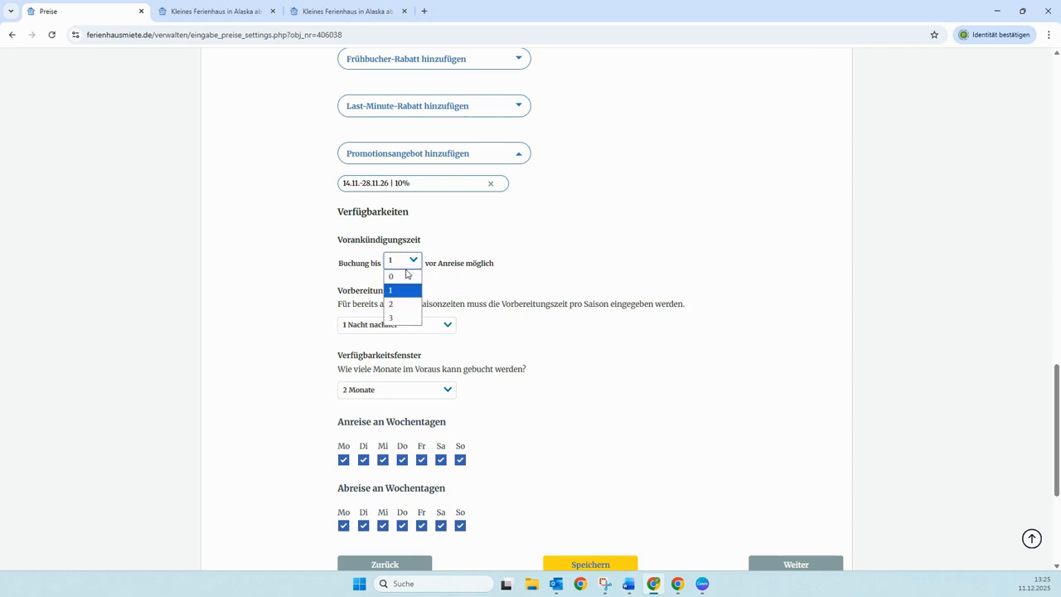
left_click(405, 276)
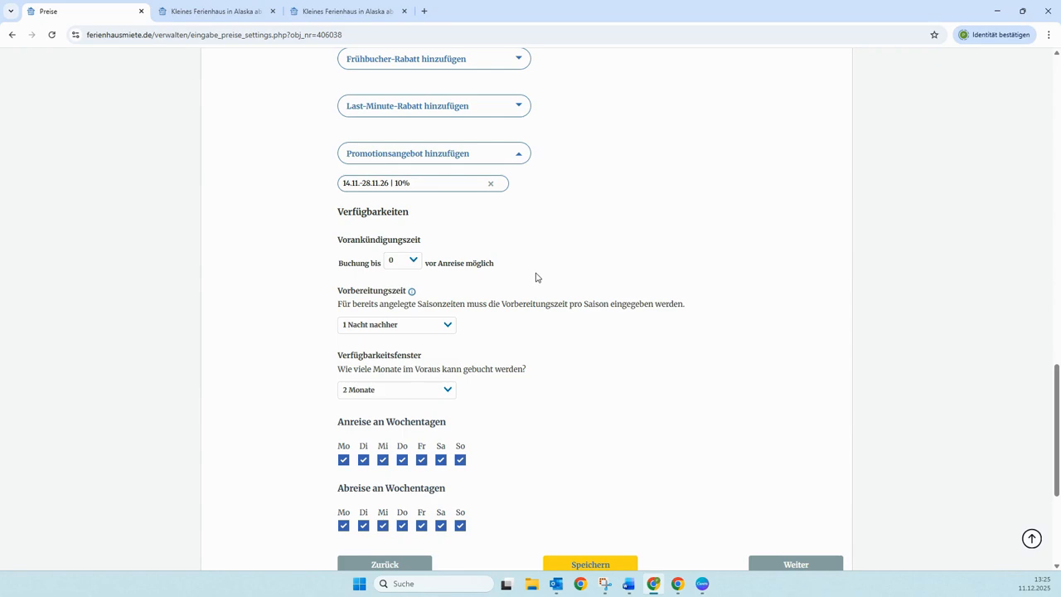
scroll(536, 277, "down", 2)
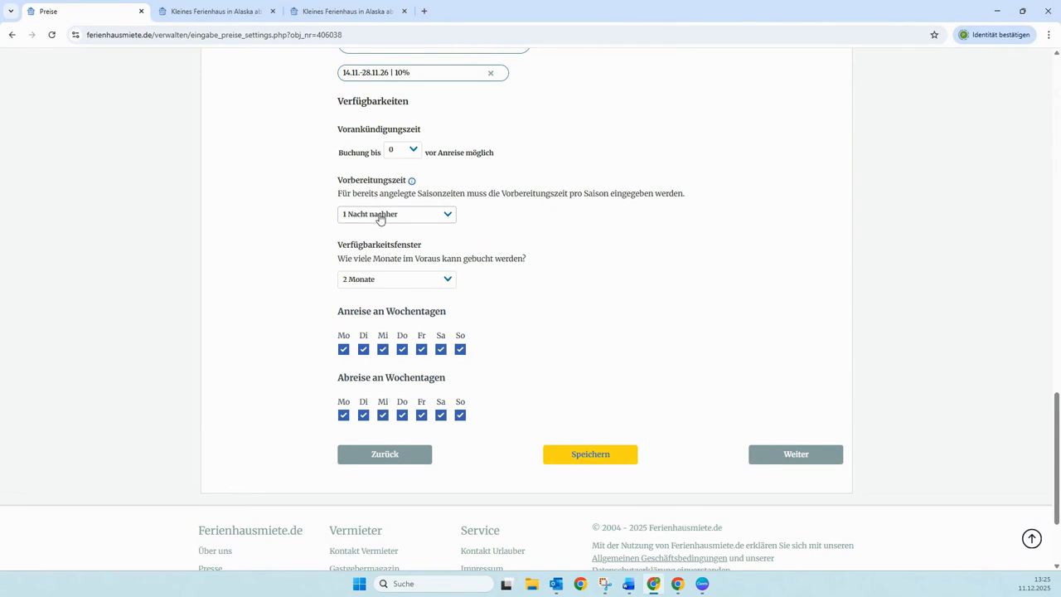
left_click(449, 217)
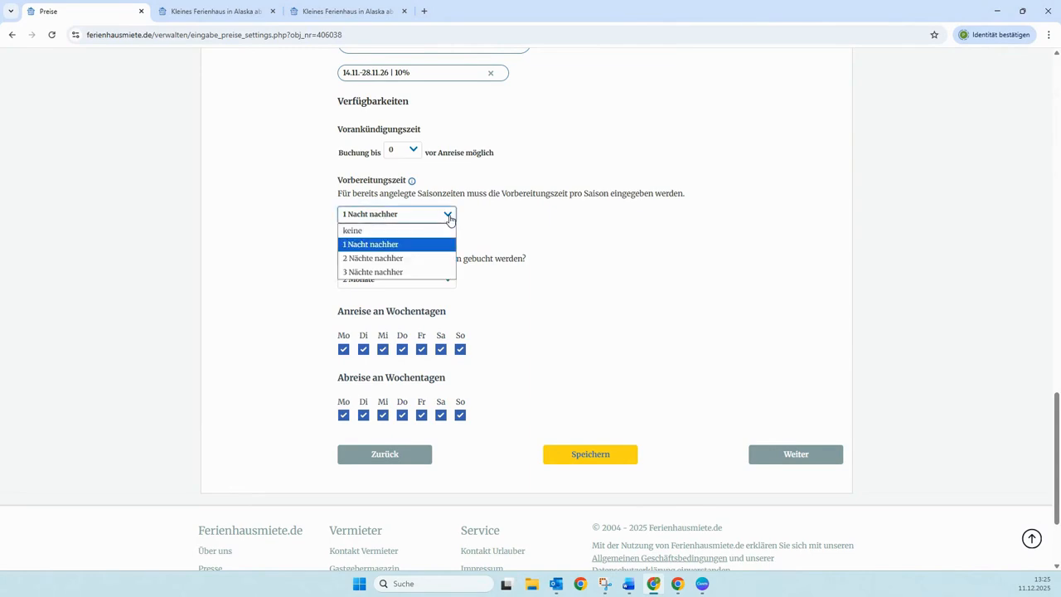
left_click(440, 230)
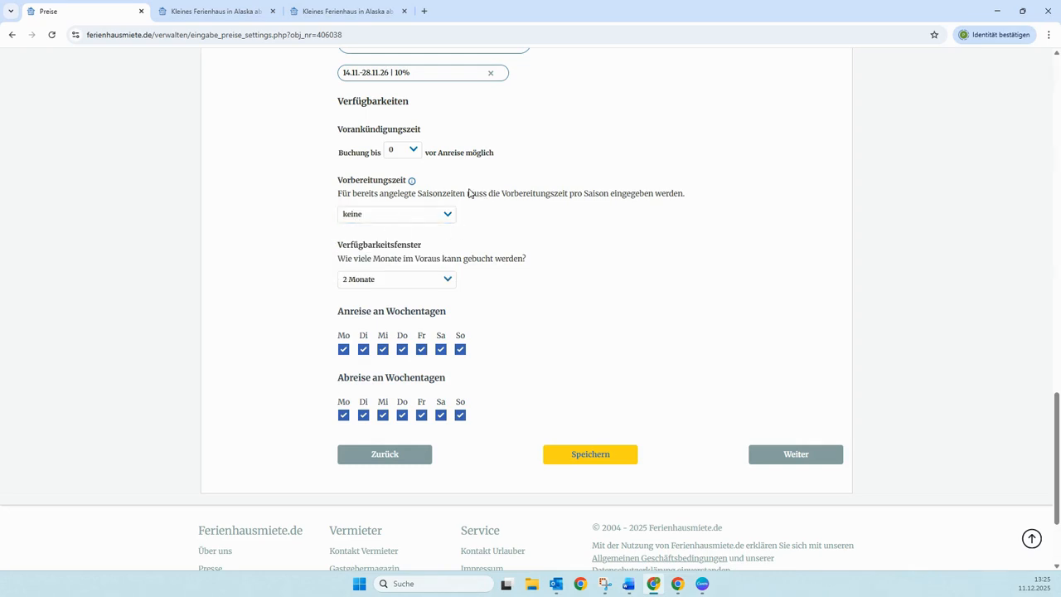
Clear the Verfügbarkeitsfenster by choosing the blank option for how many months ahead guests can book
scroll(500, 230, "down", 1)
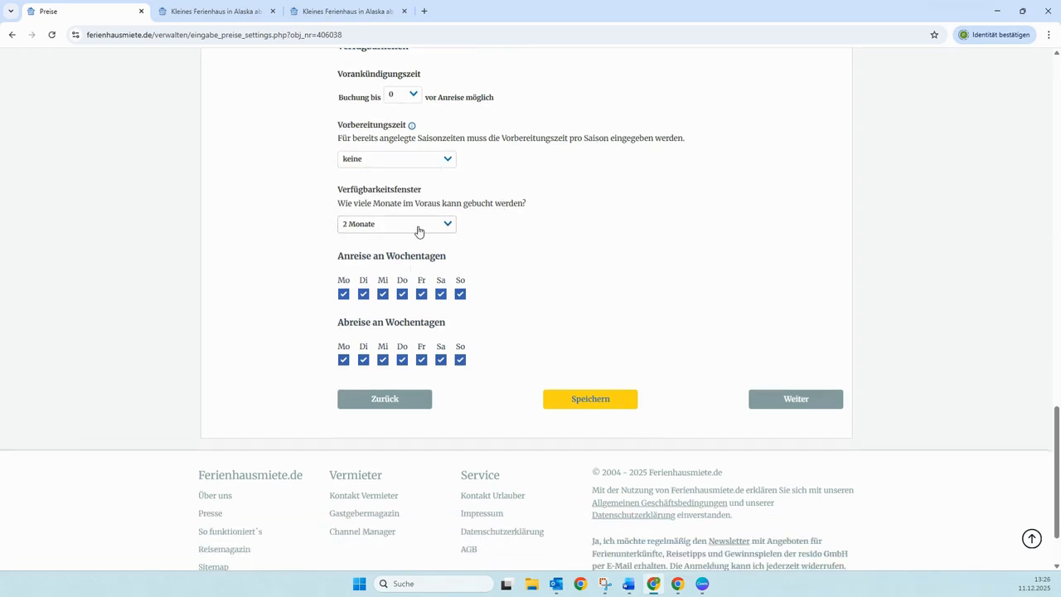
left_click(449, 233)
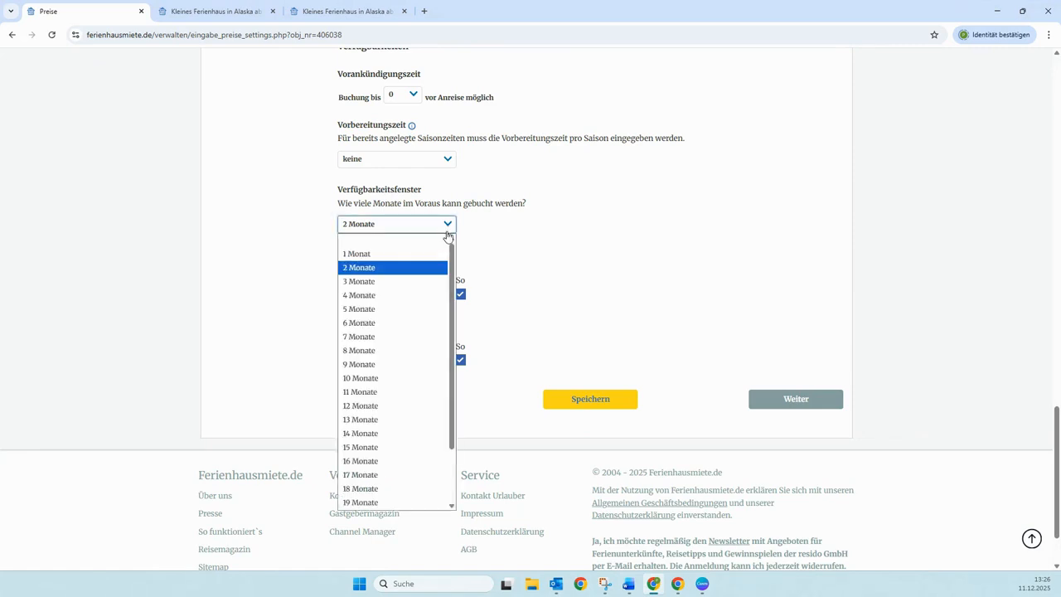
left_click(443, 240)
left_click(512, 247)
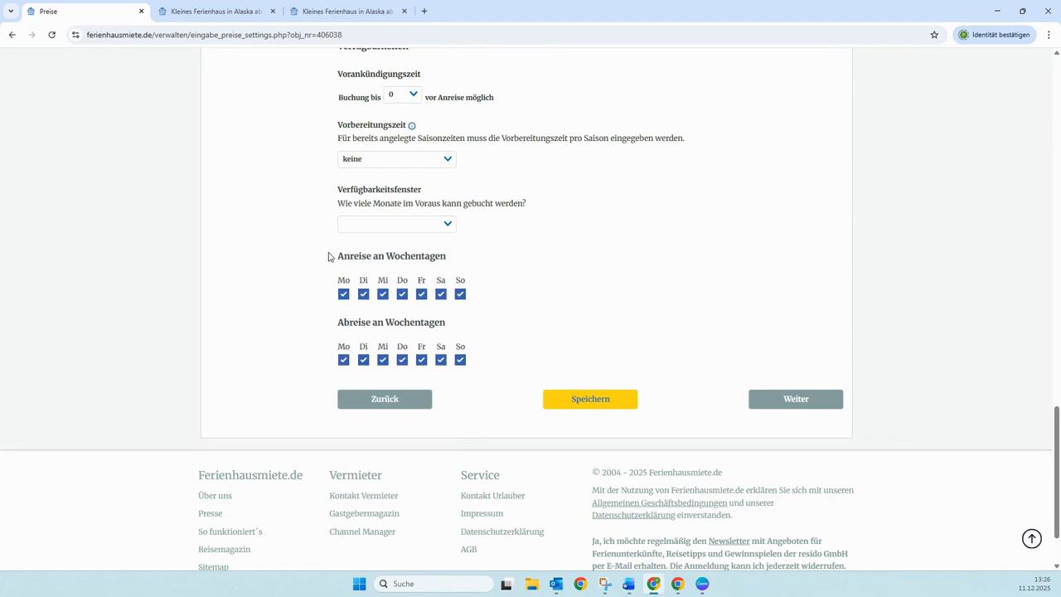
Restrict Anreise an Wochentagen to Fr and Sa by deselecting Mo, Di, Mi, Do and So
mouse_move(334, 256)
left_mouse_down()
mouse_move(449, 265)
mouse_move(336, 262)
left_mouse_up()
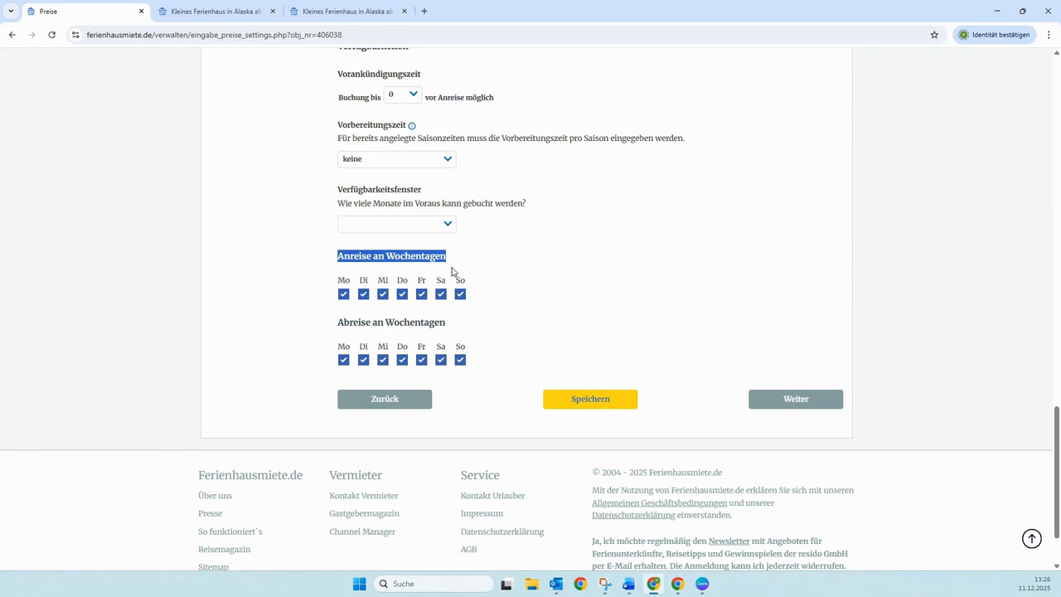
left_click(344, 294)
left_click(363, 293)
left_click(382, 296)
left_click(402, 295)
left_click(460, 295)
scroll(526, 258, "down", 1)
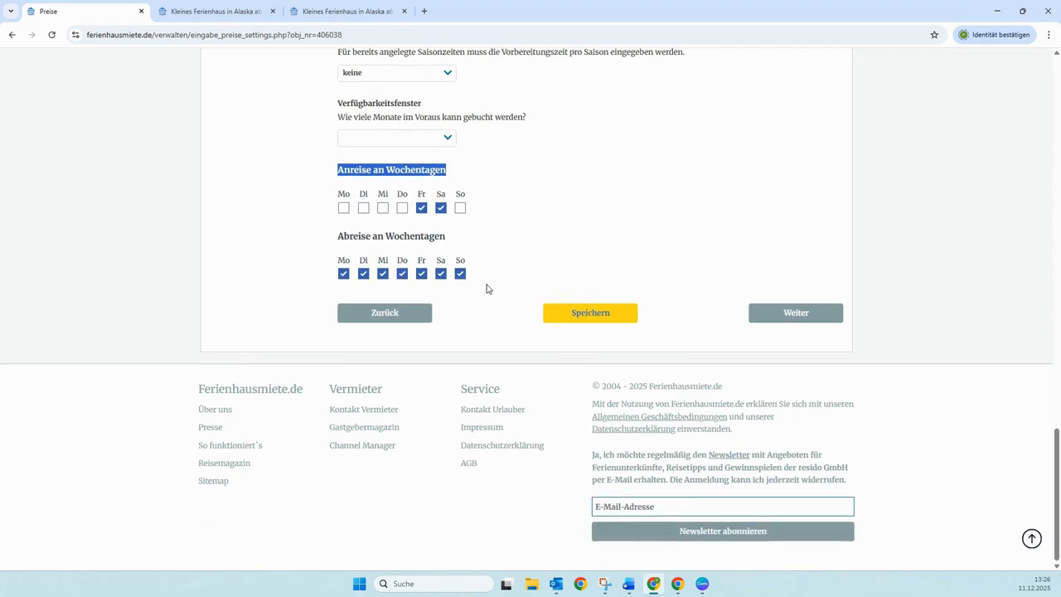
Restrict Abreise an Wochentagen to Fr and Sa by deselecting all other weekdays
left_click(460, 273)
left_click(404, 280)
left_click(382, 279)
left_click(363, 279)
left_click(522, 271)
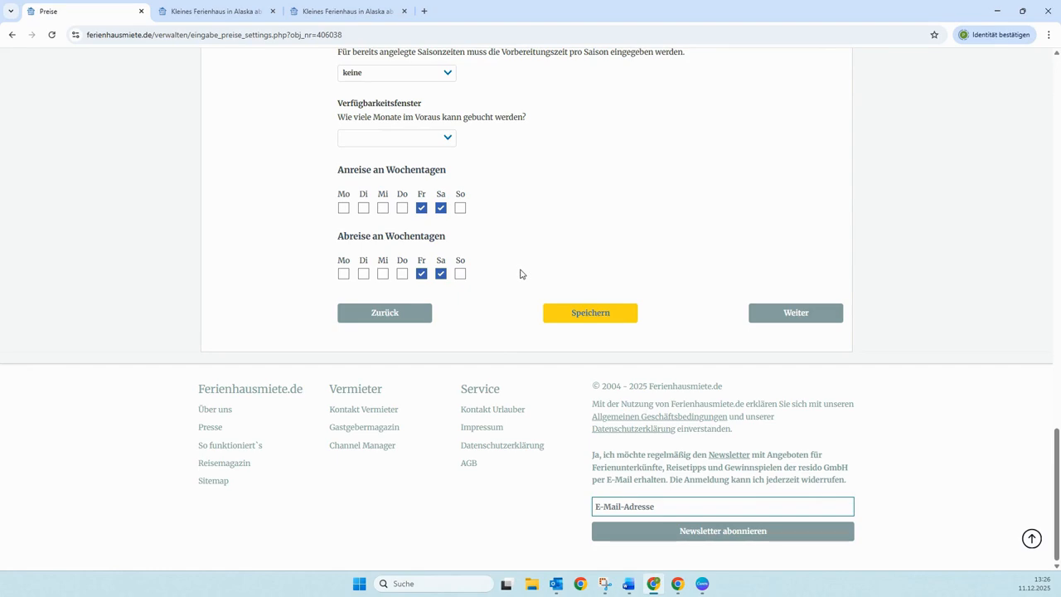
Allow arrival and departure on all weekdays again by reselecting Mo, Di, Mi, Do and So for both
left_click(344, 209)
left_click(363, 208)
left_click(382, 212)
left_click(403, 213)
left_click(461, 213)
left_click(462, 276)
left_click(404, 276)
left_click(383, 277)
left_click(365, 276)
left_click(344, 274)
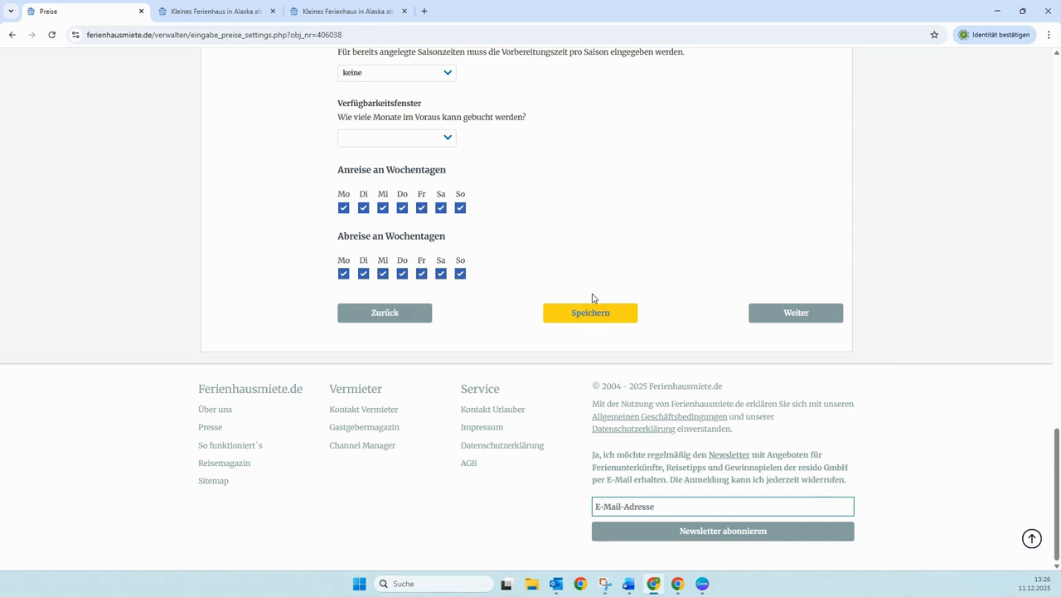
Save the listing's price settings and review the saved page down to the Rabatte & Angebote section
left_click(602, 316)
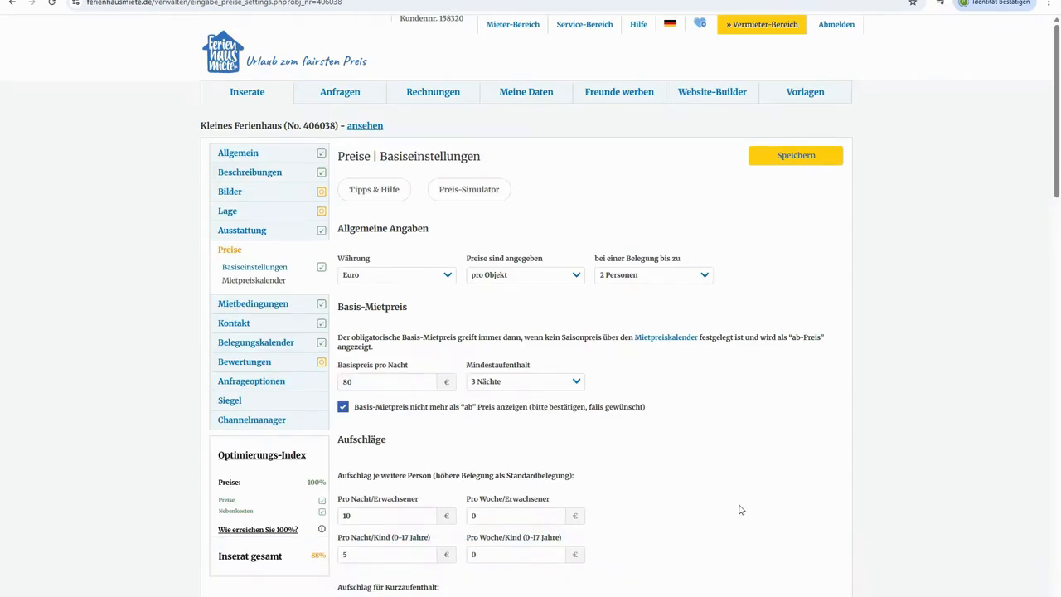
scroll(741, 510, "down", 2)
scroll(741, 509, "down", 2)
scroll(740, 510, "down", 2)
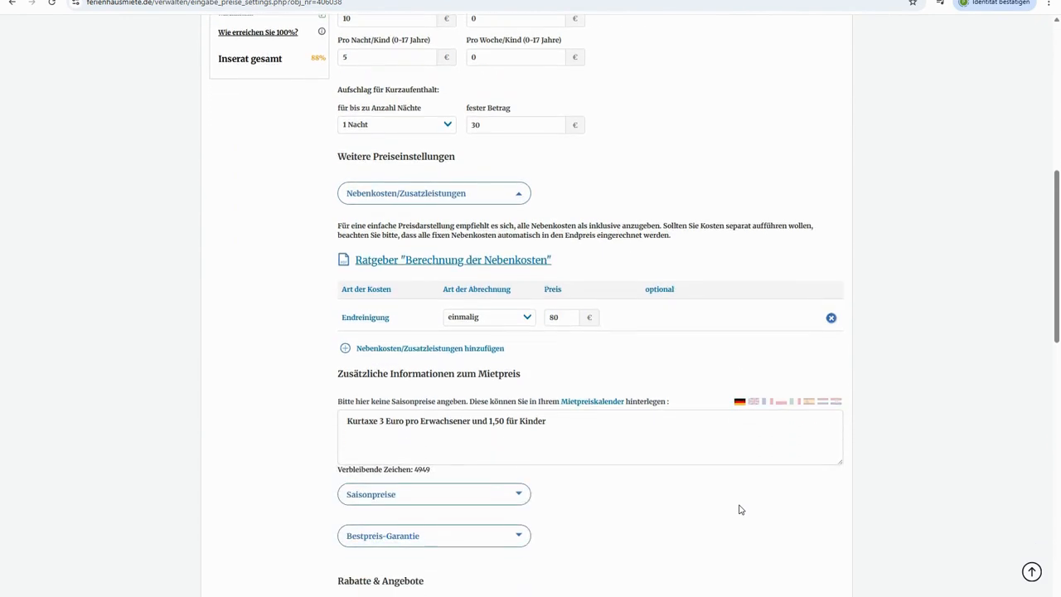
scroll(741, 509, "down", 2)
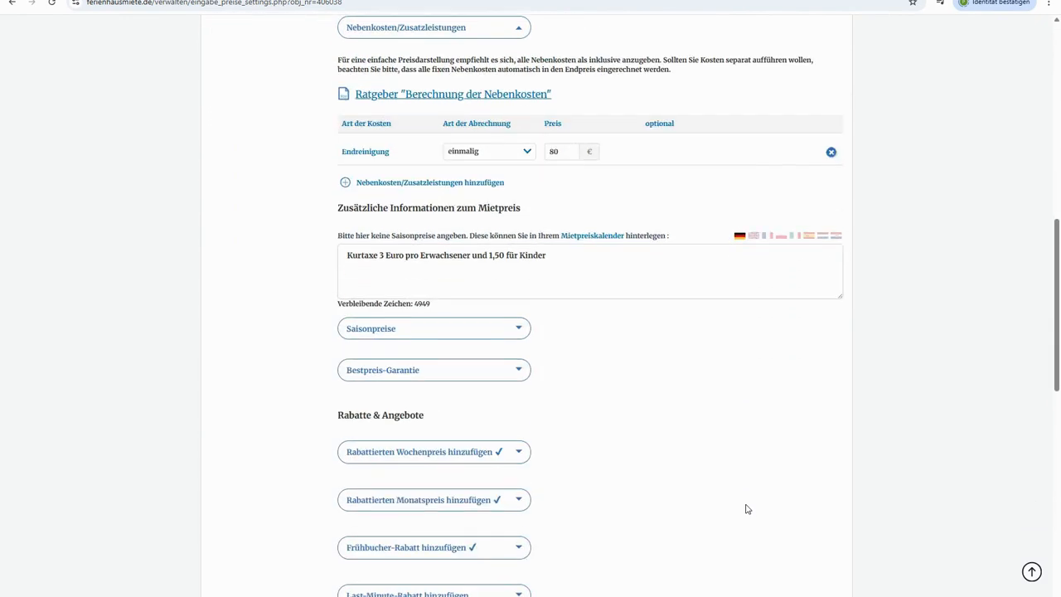
scroll(746, 509, "down", 3)
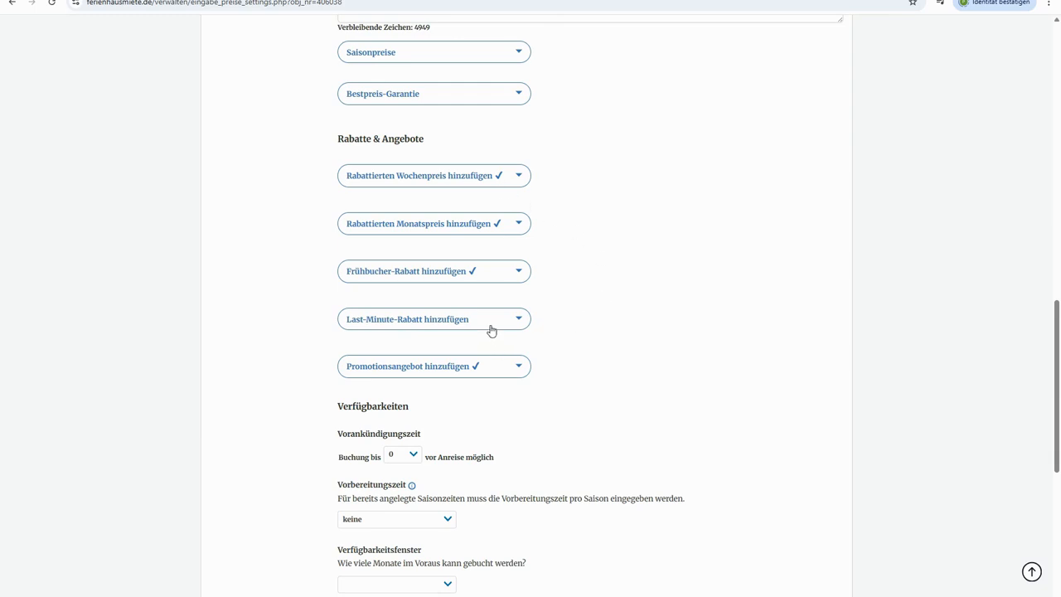
Remove the Frühbucher-Rabatt by setting its discount to 0 % and Rabatt endet to Bitte auswählen, and save
left_click(518, 273)
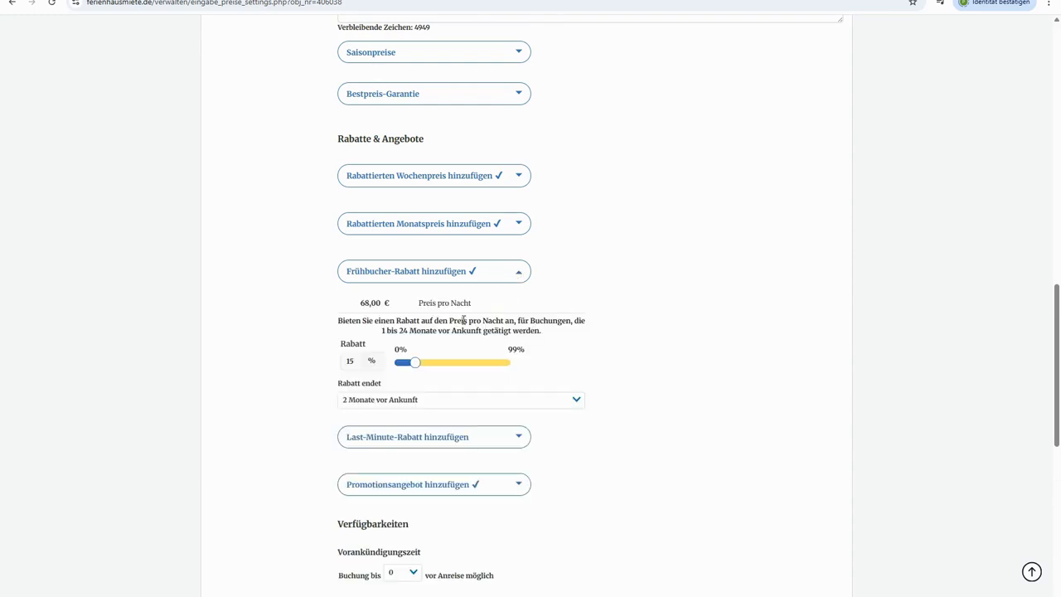
left_click_drag(427, 363, 387, 370)
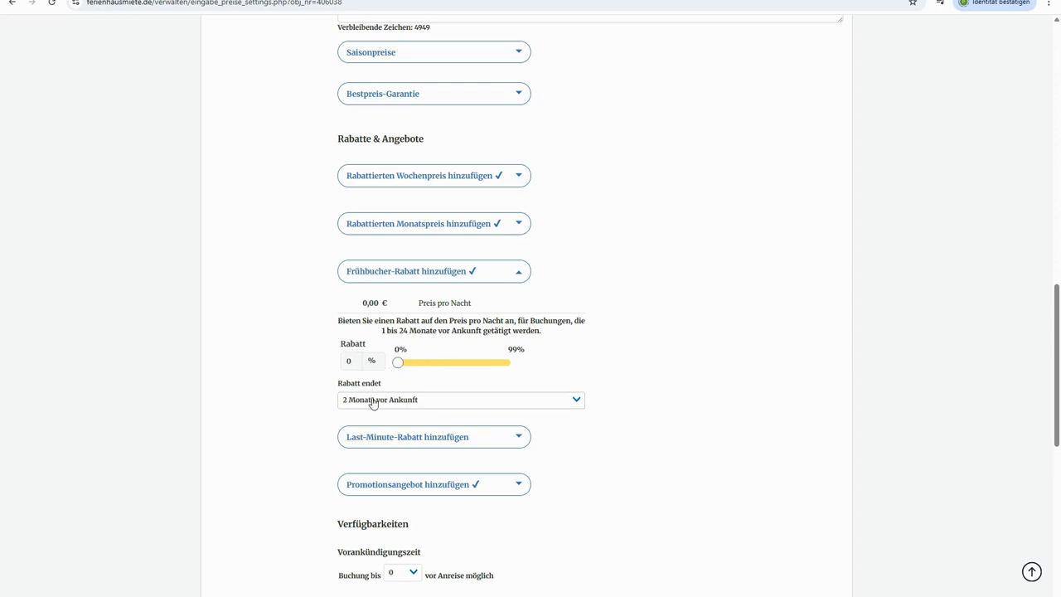
left_click(577, 401)
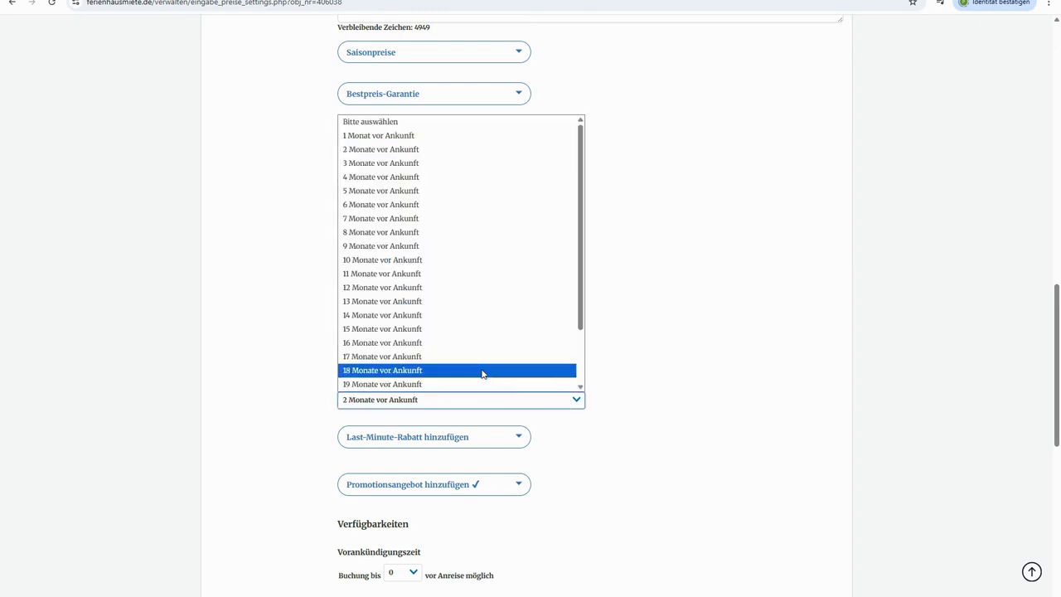
left_click(370, 124)
scroll(682, 327, "down", 5)
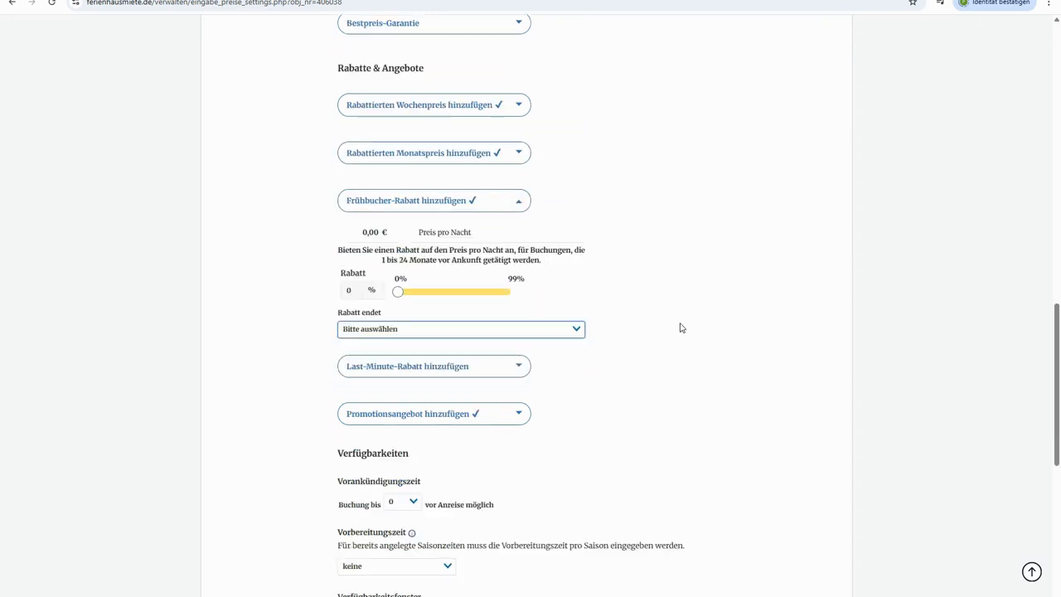
scroll(682, 327, "down", 2)
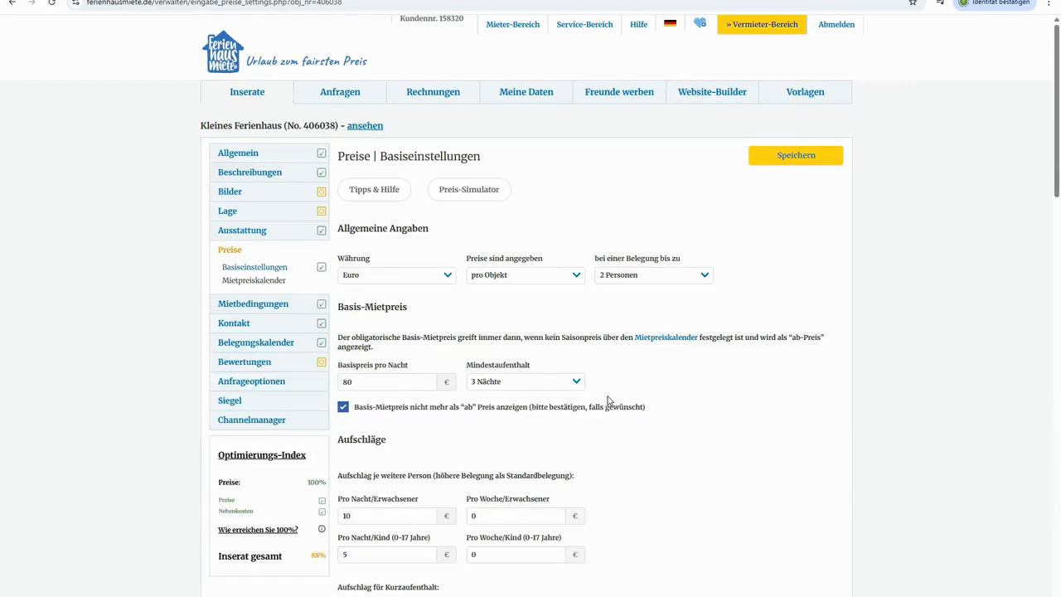
Check the saved Frühbucher-Rabatt section under Rabatte & Angebote and collapse it again
scroll(662, 505, "down", 7)
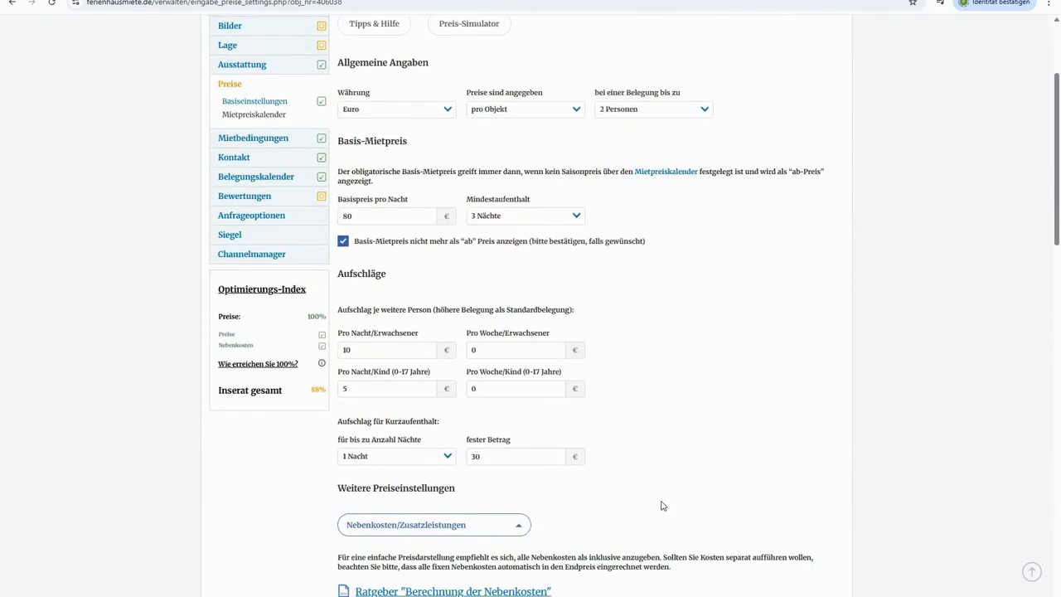
scroll(663, 506, "down", 4)
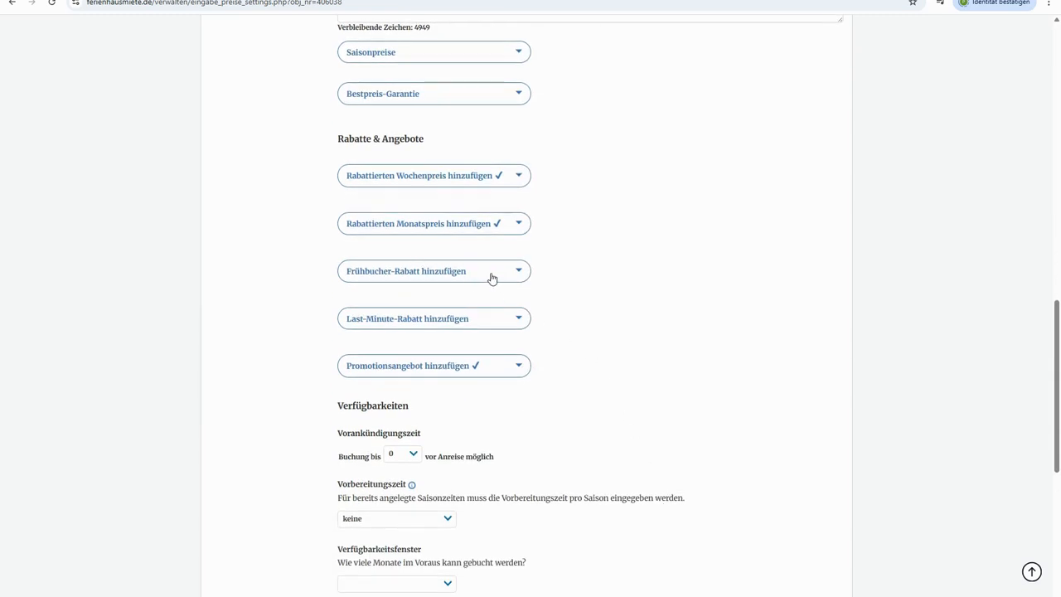
left_click(520, 277)
left_click(515, 277)
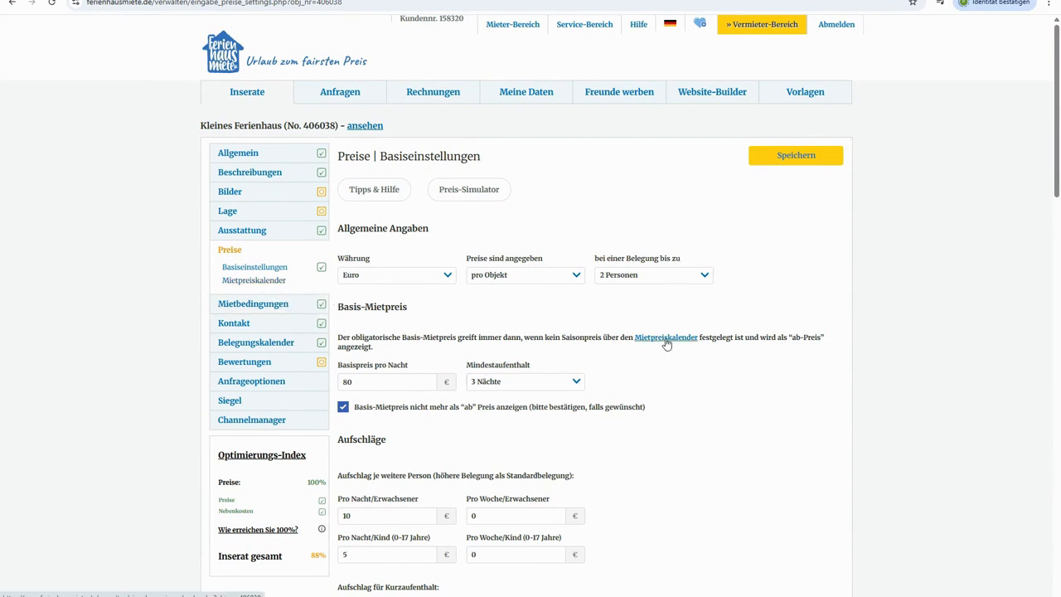
Go to the Mietpreiskalender from the Saisonpreise section of the price settings
scroll(666, 344, "down", 7)
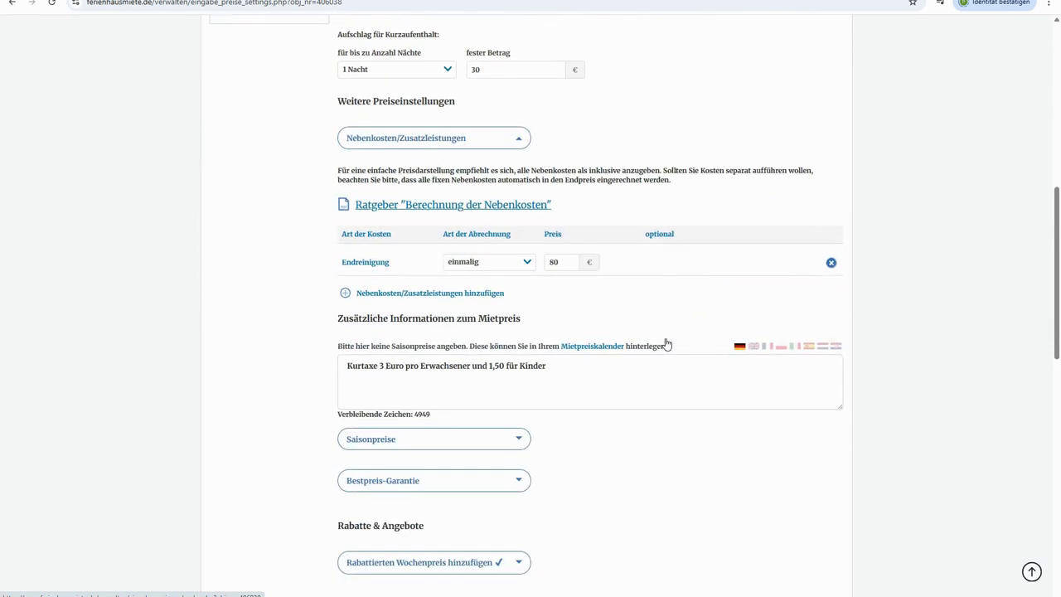
scroll(666, 345, "down", 1)
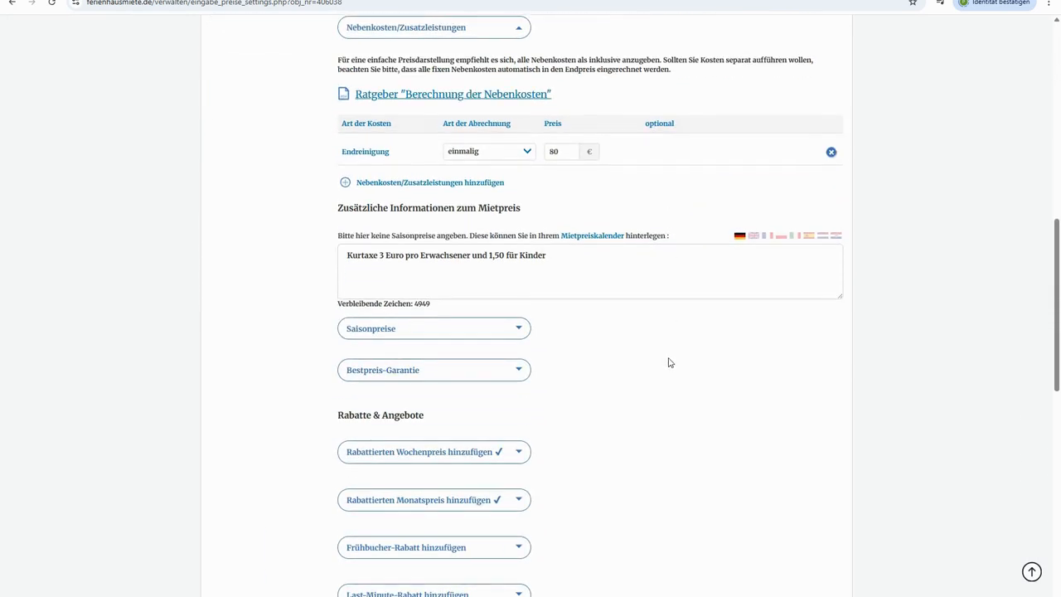
left_click(523, 334)
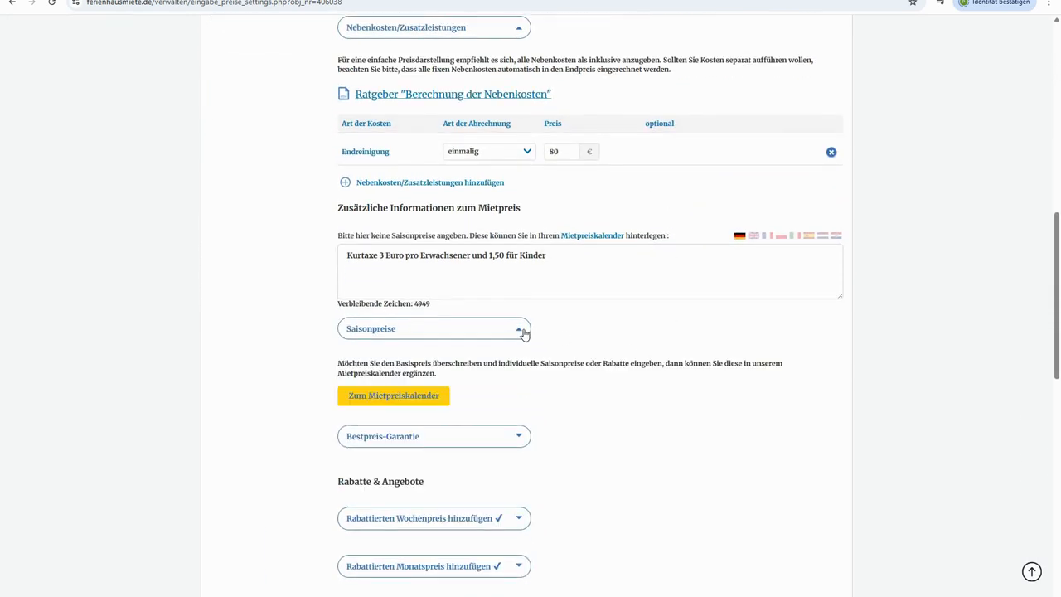
left_click(405, 397)
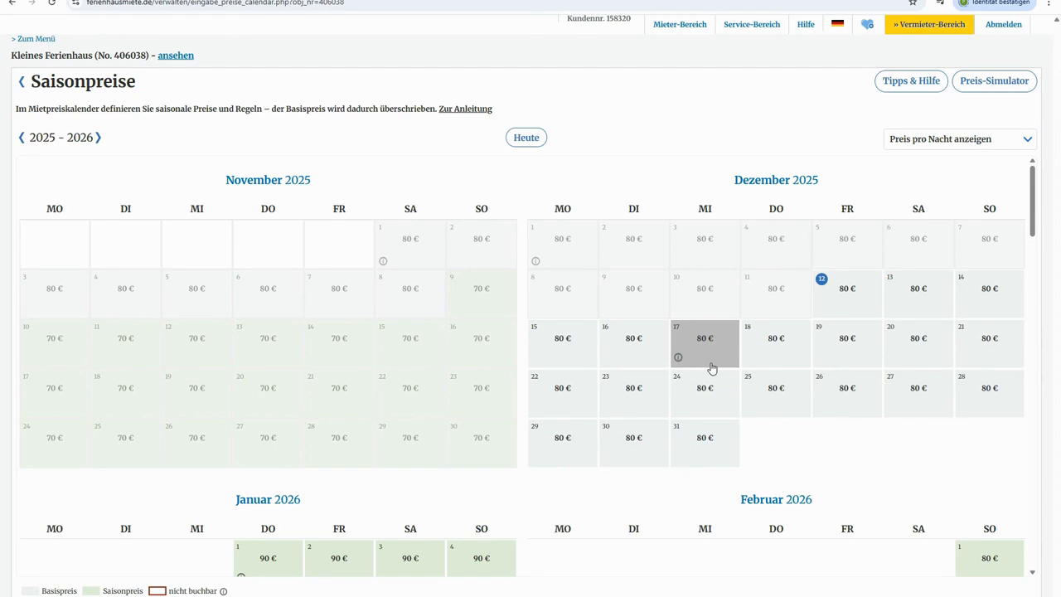
Examine the nightly base and seasonal prices across the 2025–2026 calendar months, and return the calendar to today
scroll(712, 369, "down", 1)
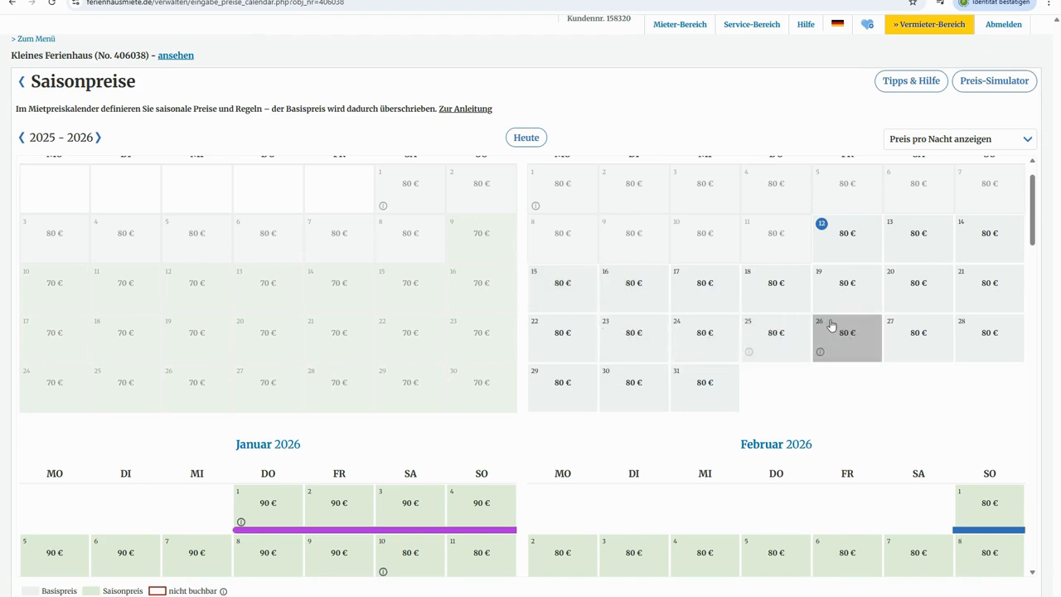
scroll(835, 325, "down", 3)
scroll(836, 324, "down", 1)
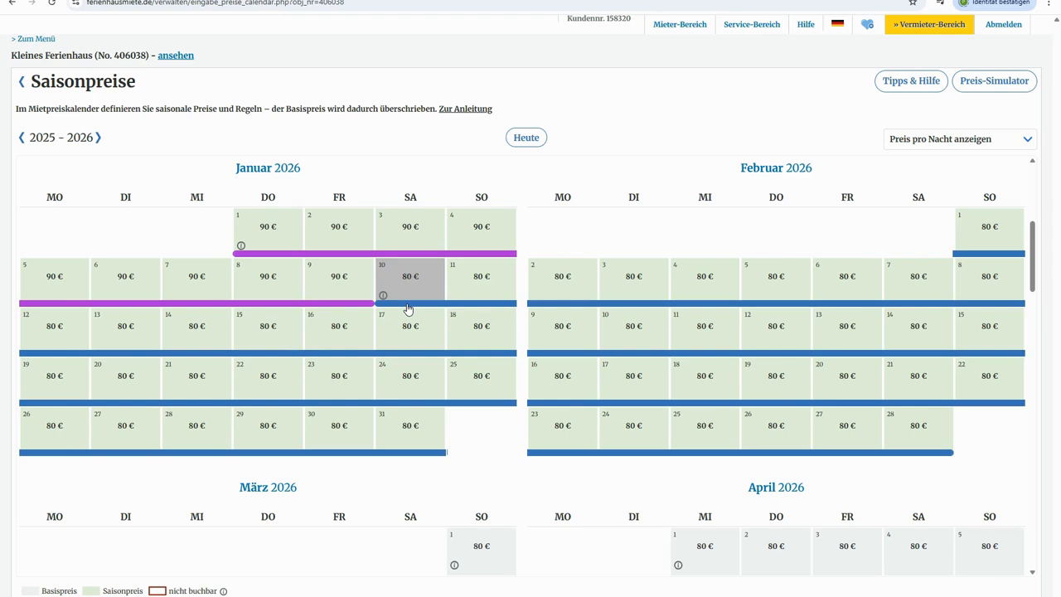
scroll(408, 310, "down", 1)
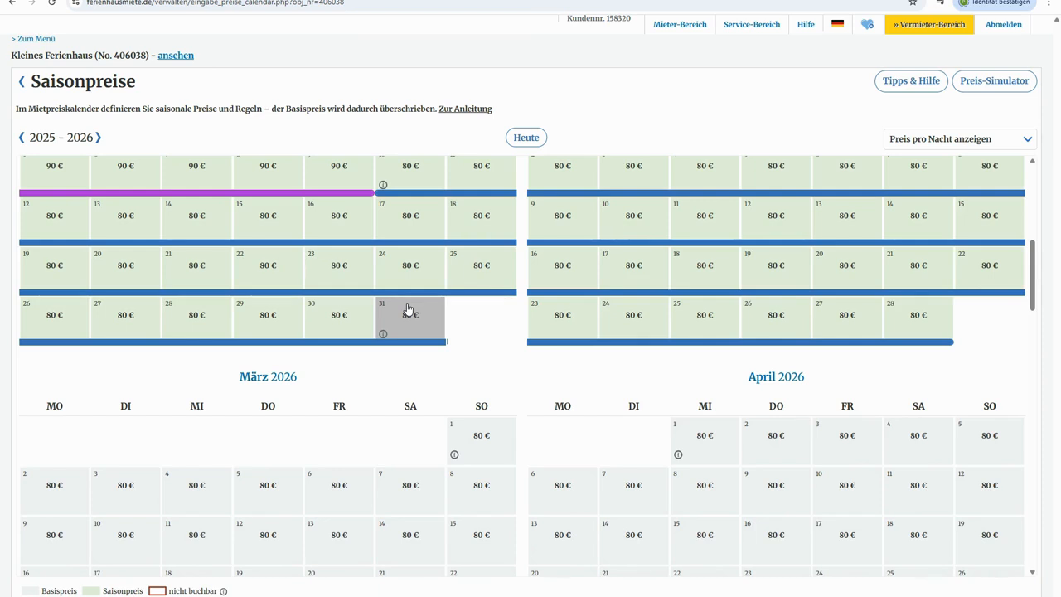
scroll(408, 309, "down", 1)
scroll(408, 309, "down", 1)
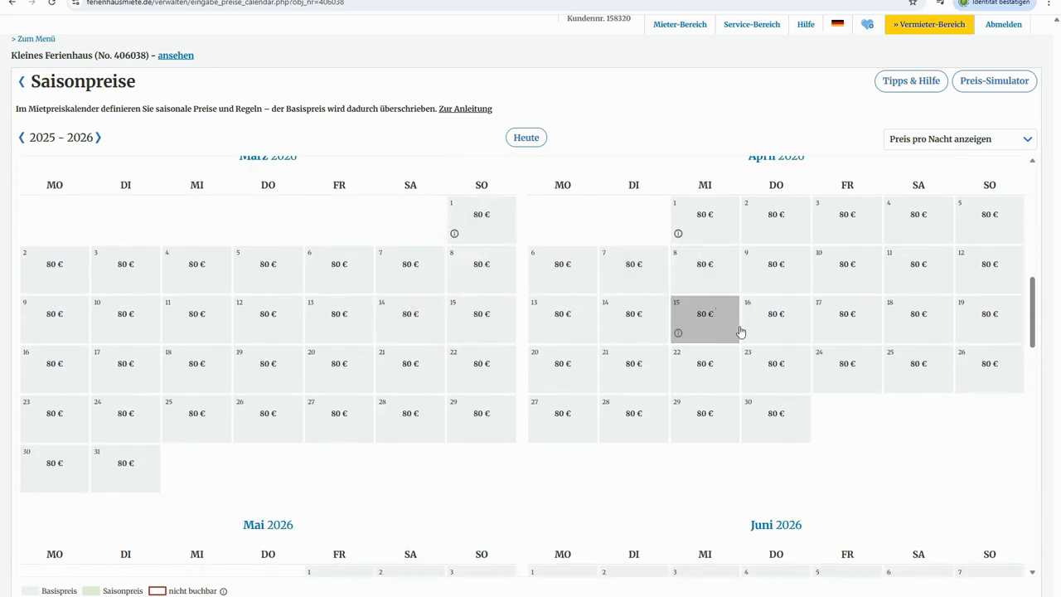
scroll(740, 332, "down", 2)
left_click(526, 137)
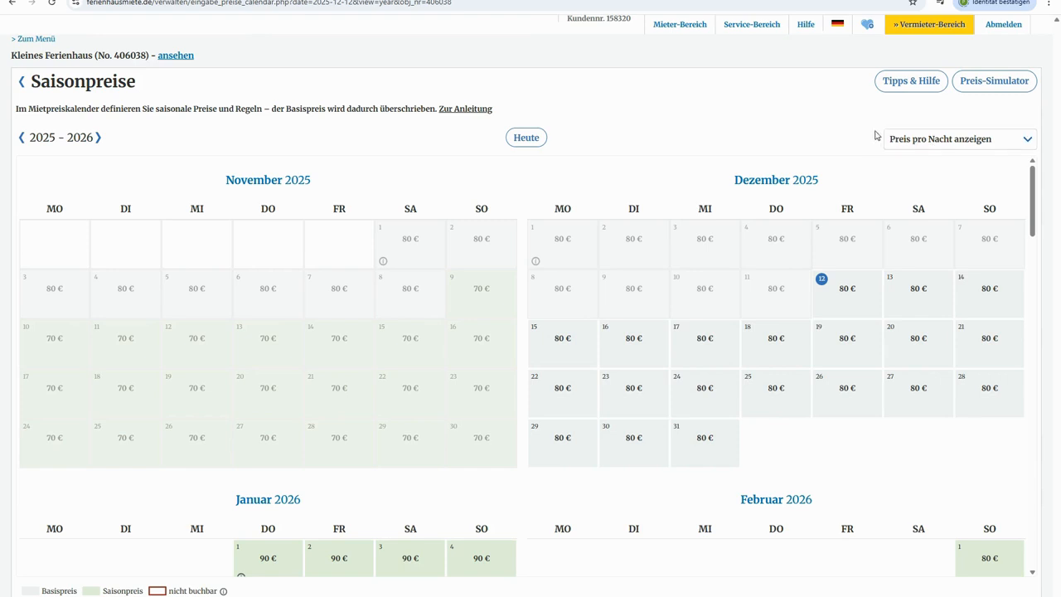
View the calendar by Preis pro Woche, by Mindestaufenthalt and finally by Promotion-Angebote
left_click(1033, 145)
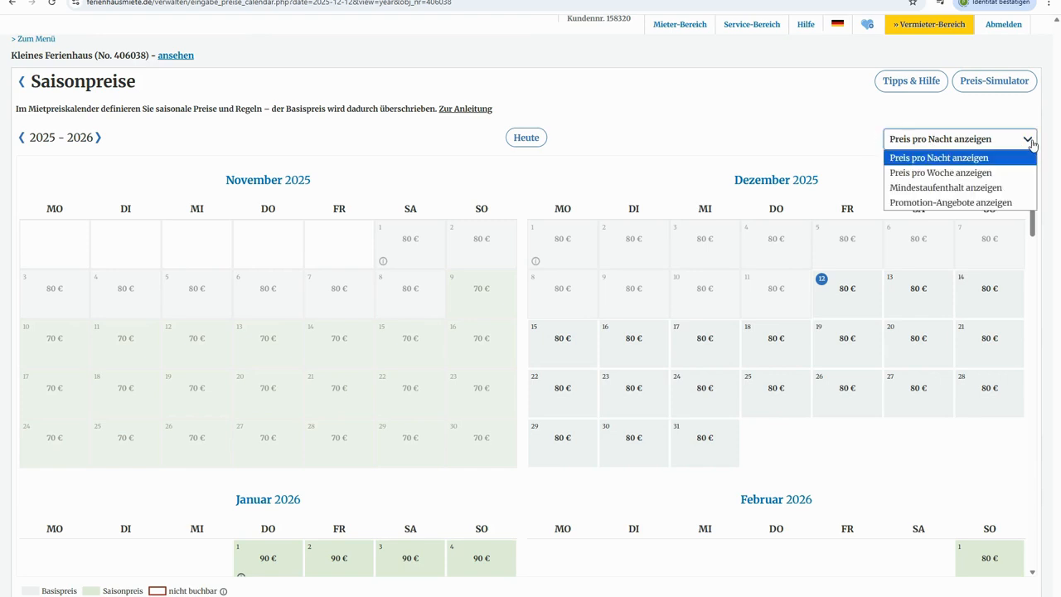
left_click(1023, 173)
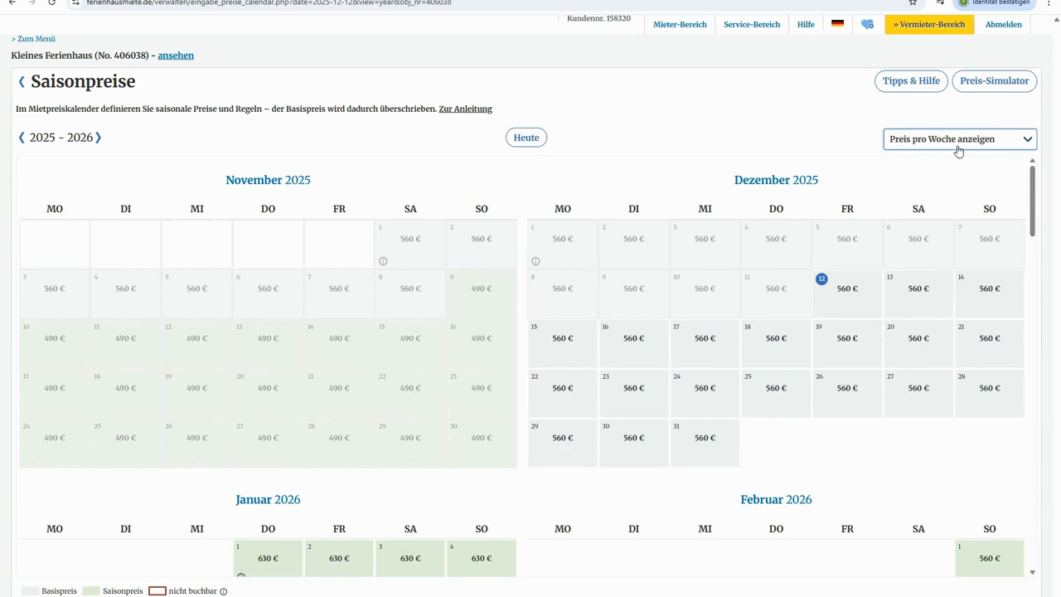
left_click(1033, 146)
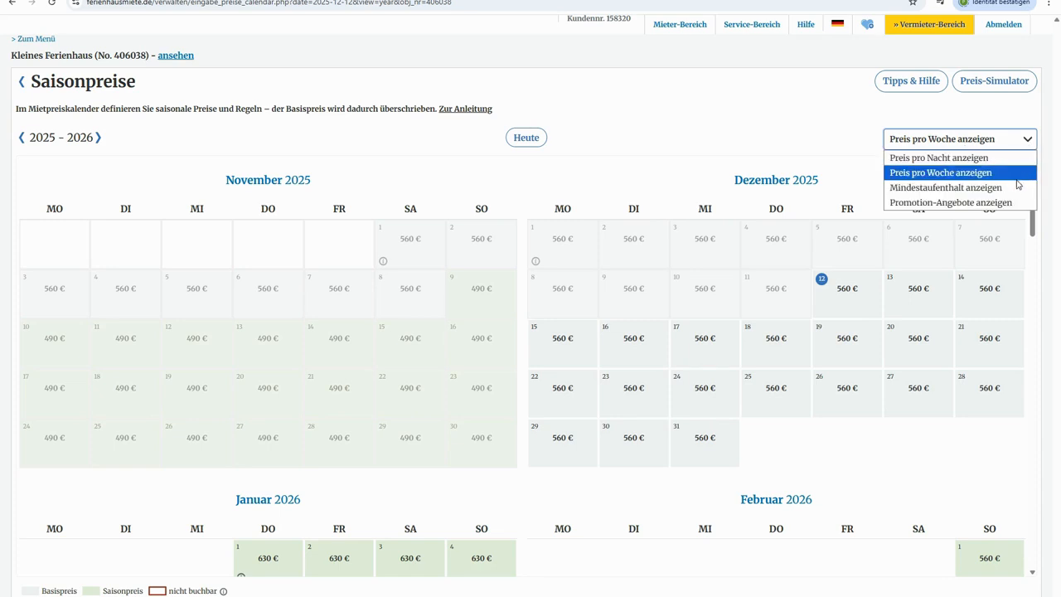
left_click(1016, 188)
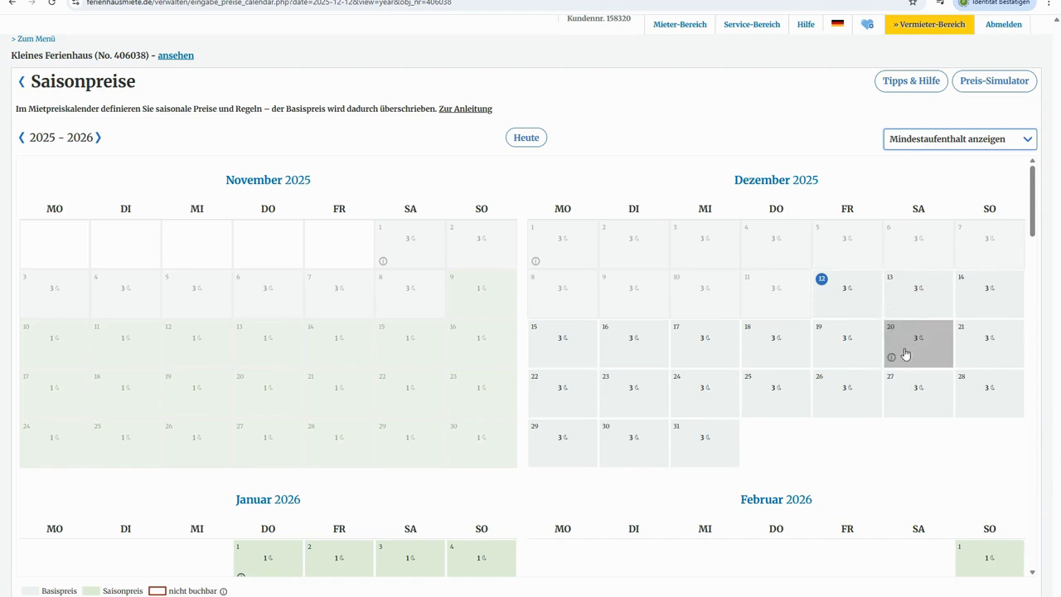
scroll(906, 354, "down", 3)
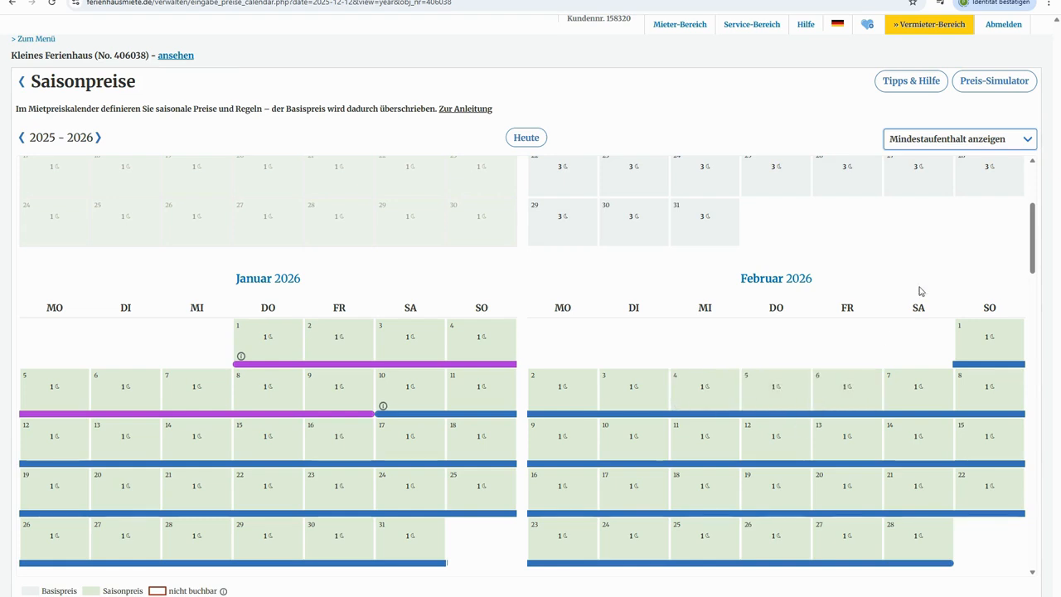
left_click(972, 143)
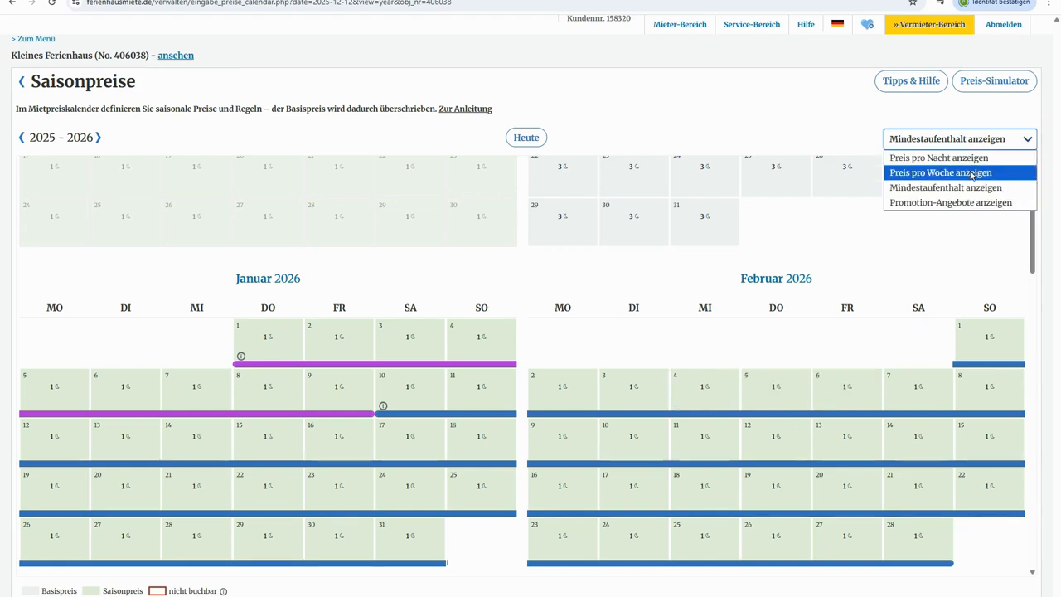
left_click(975, 204)
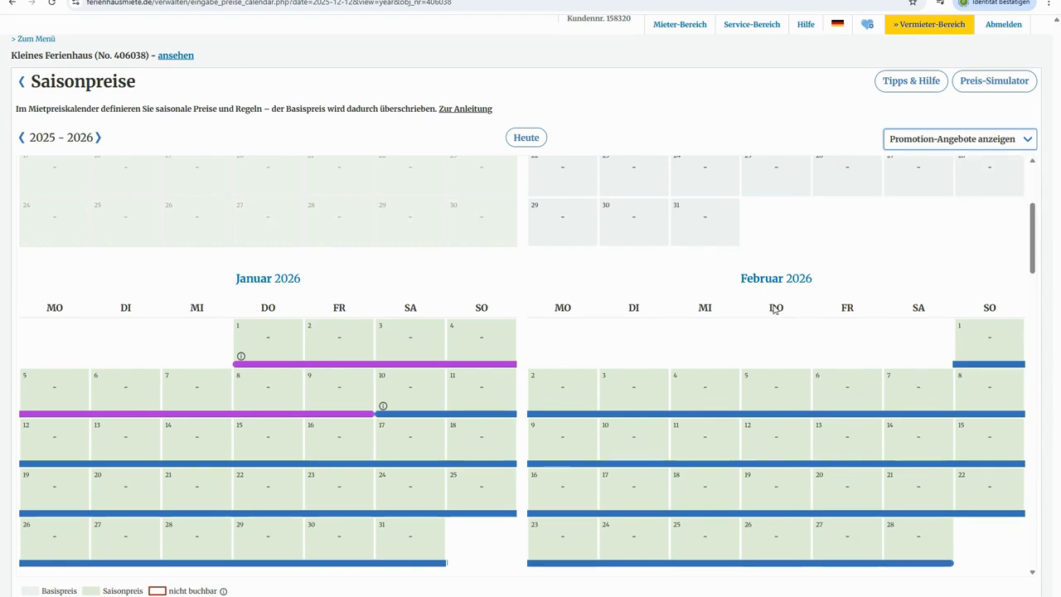
Examine the promotion offers across the 2026 months, and look through the nightly prices from November 2025 to June 2026
scroll(735, 382, "down", 6)
scroll(735, 387, "down", 10)
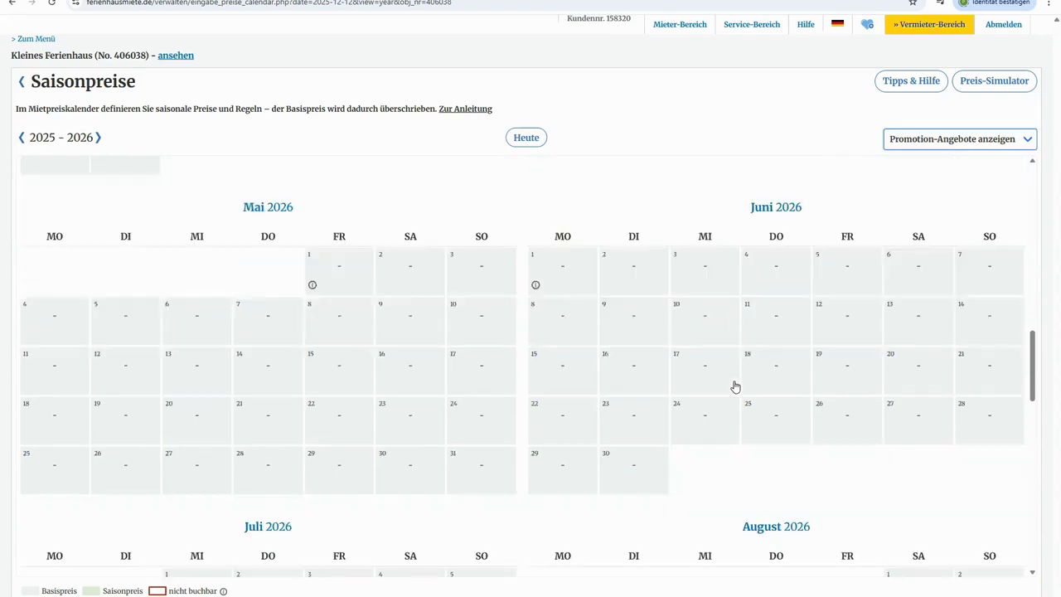
scroll(735, 386, "down", 3)
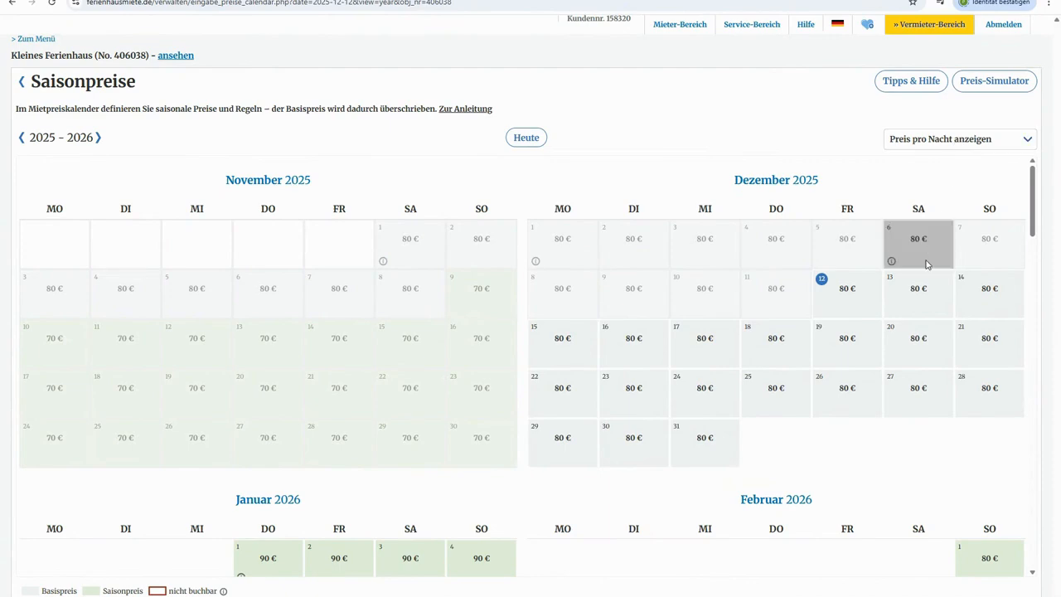
scroll(927, 258, "down", 2)
scroll(928, 264, "down", 1)
scroll(928, 265, "down", 5)
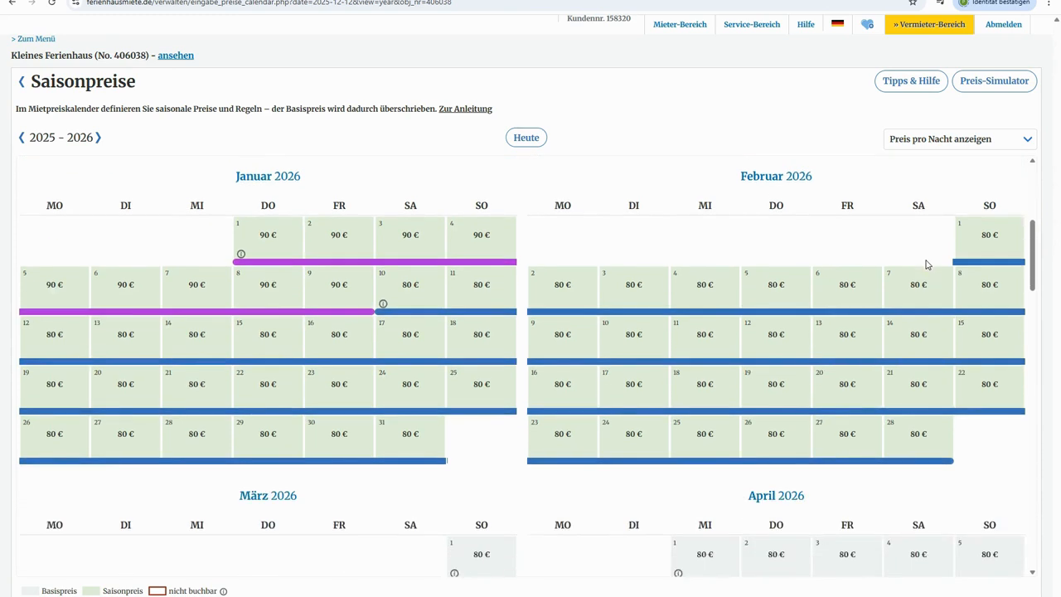
scroll(926, 264, "down", 4)
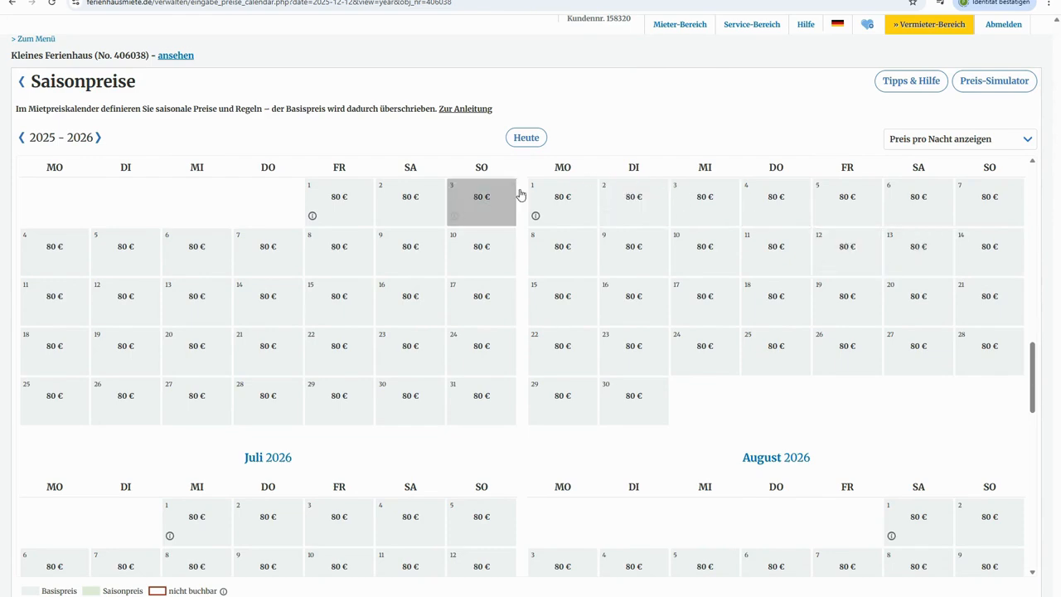
left_click_drag(535, 200, 891, 564)
scroll(759, 504, "down", 2)
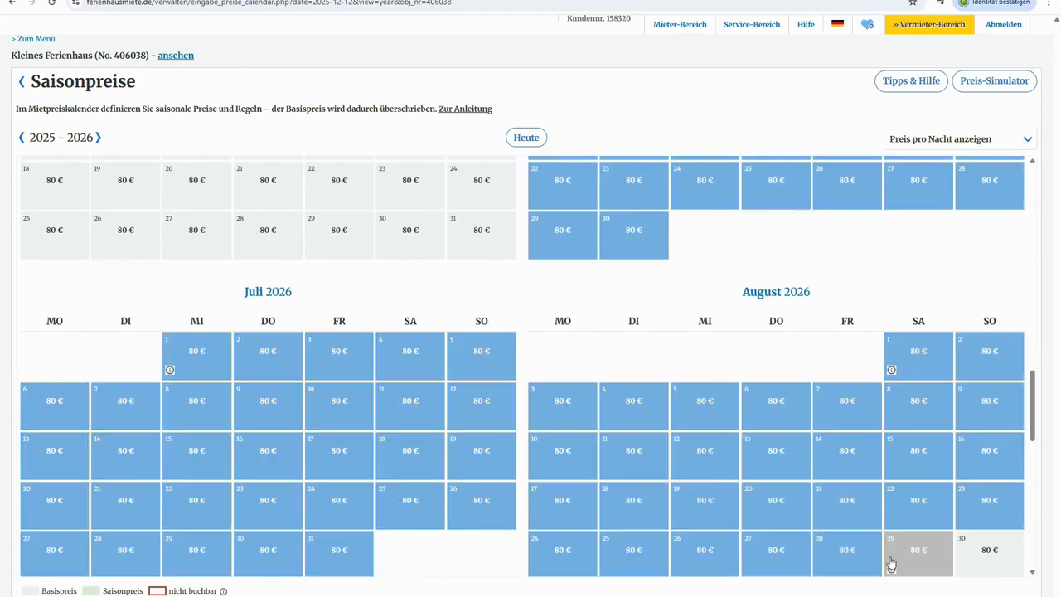
scroll(891, 564, "down", 1)
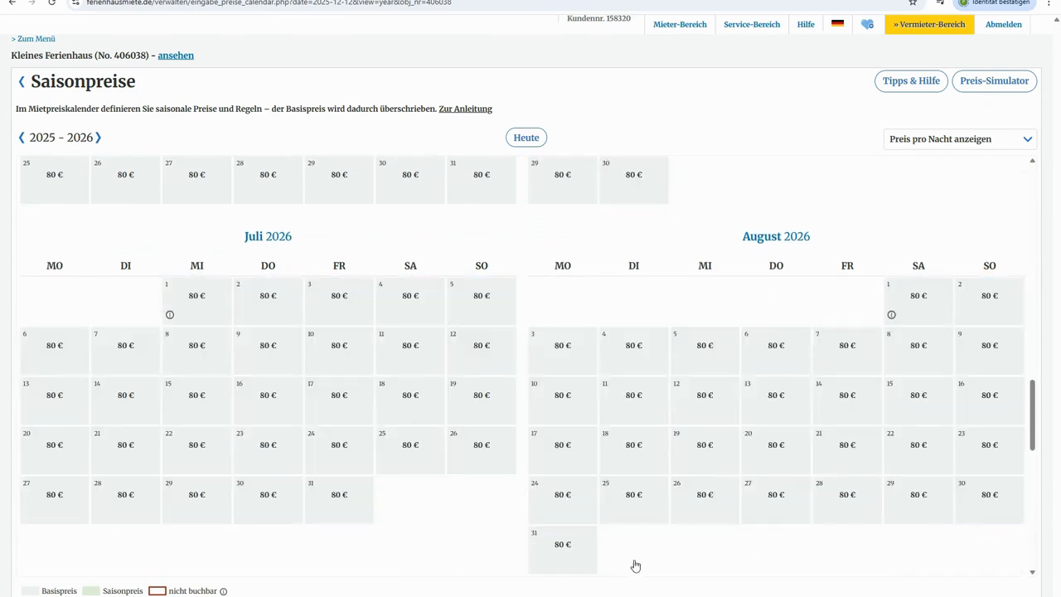
left_click_drag(636, 566, 571, 565)
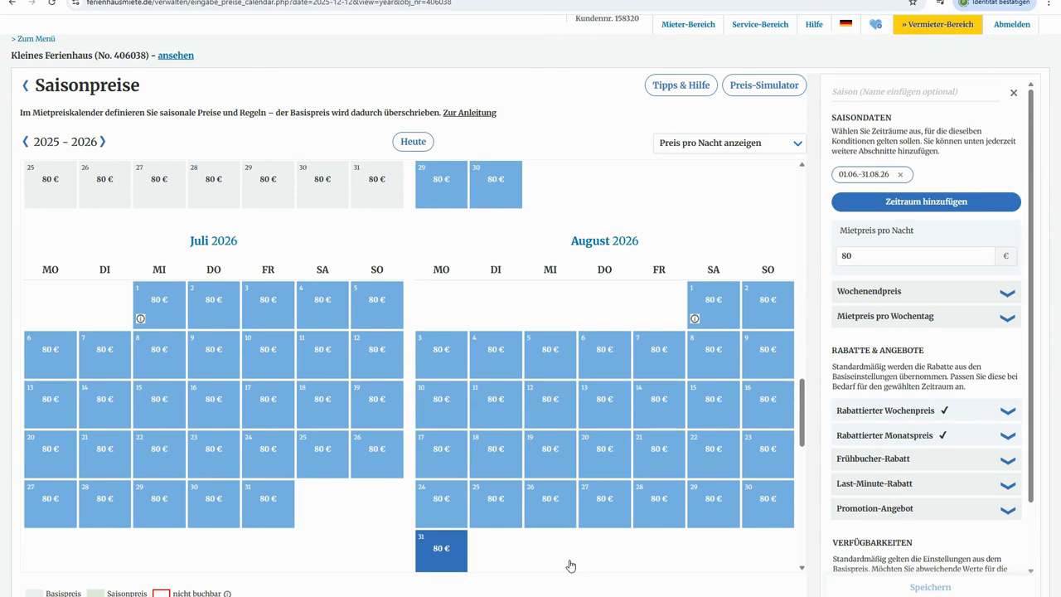
left_click(1012, 97)
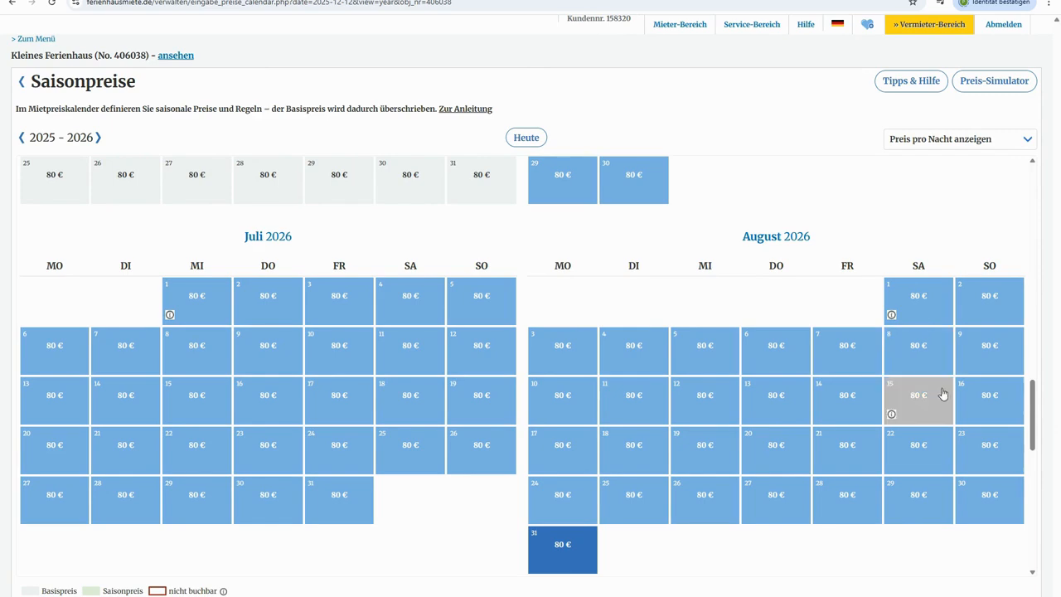
Select 15 June to 31 August 2026 in the calendar as the period of a new season
scroll(842, 452, "up", 3)
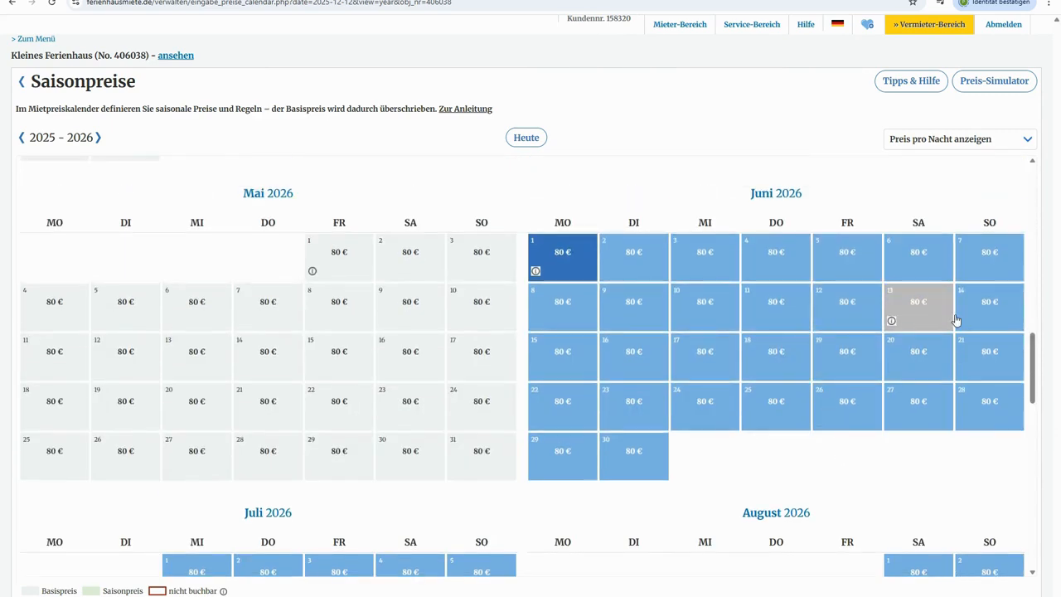
left_click(559, 349)
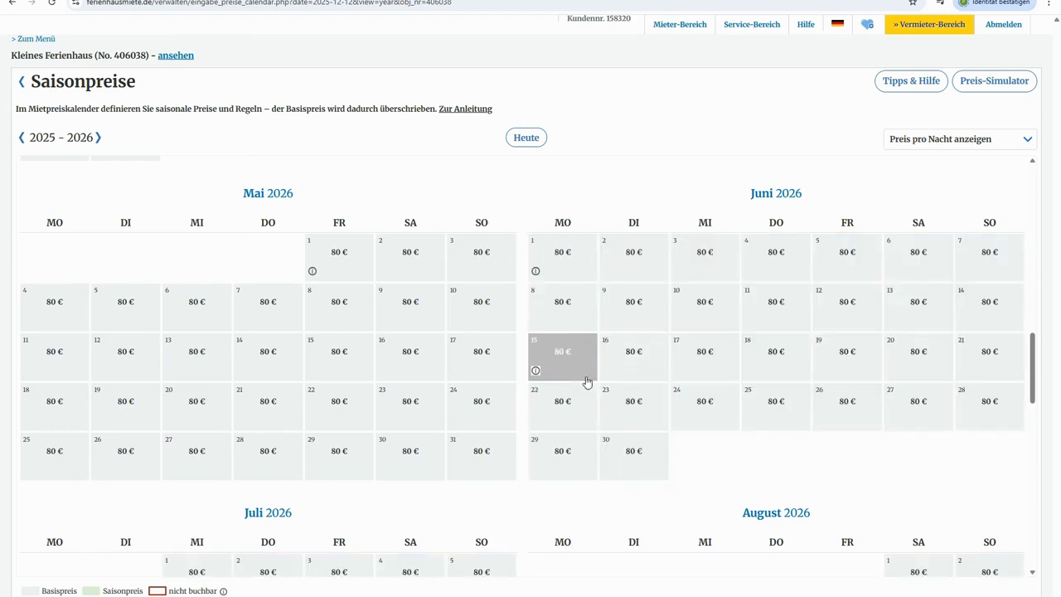
scroll(706, 448, "down", 5)
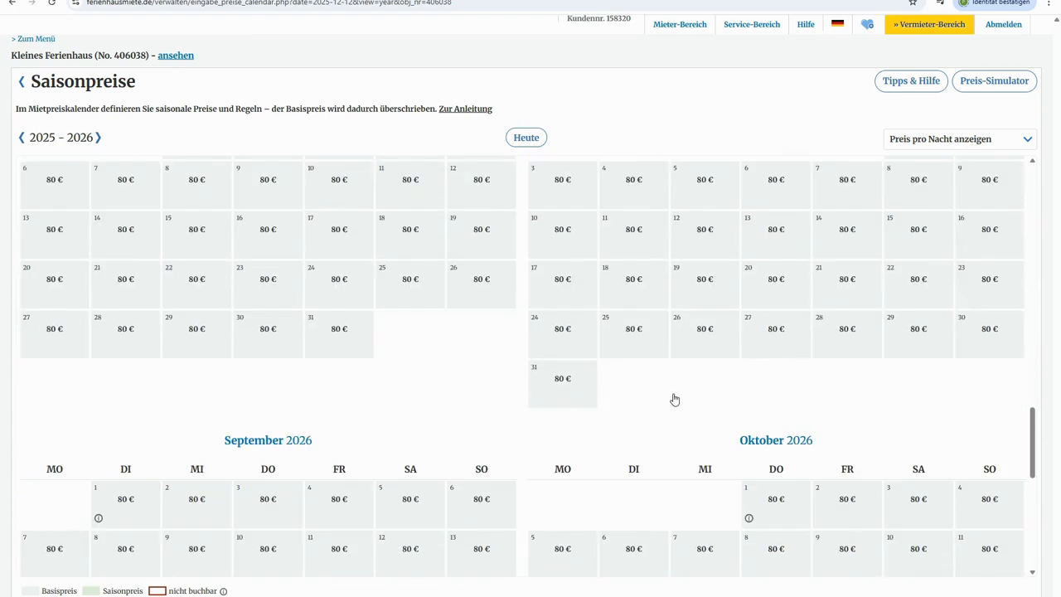
left_click(580, 404)
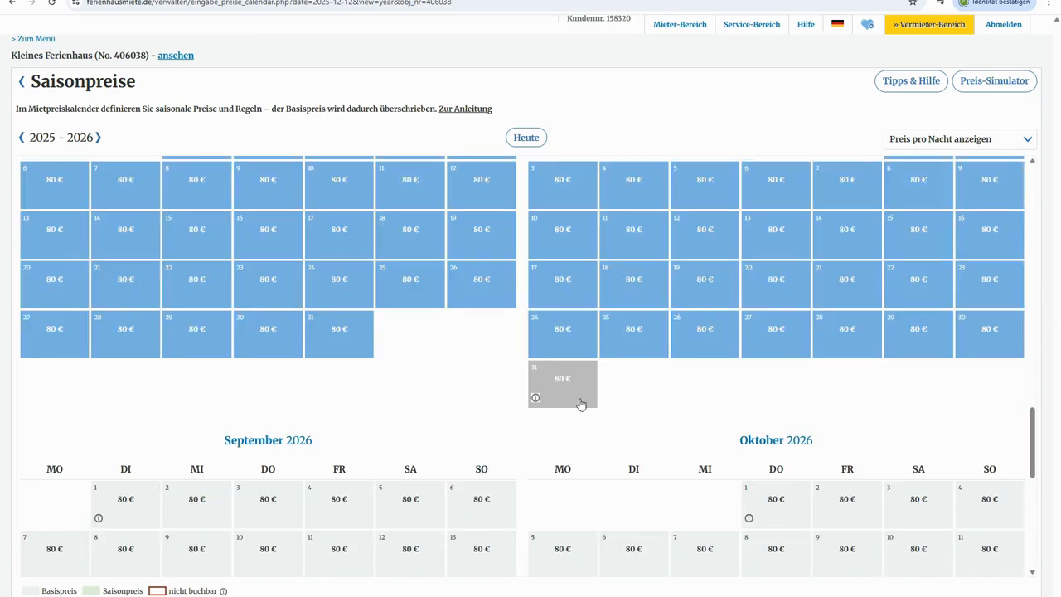
left_click(580, 403)
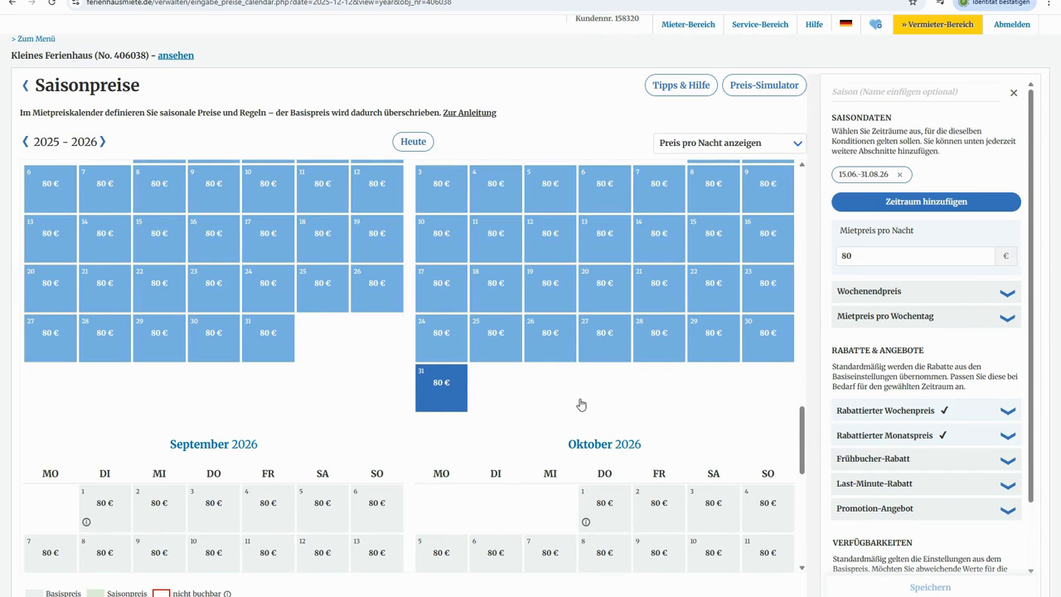
Examine the new season's settings, including the options under An und Abreisetag and Buchungsvorgaben
scroll(580, 404, "up", 5)
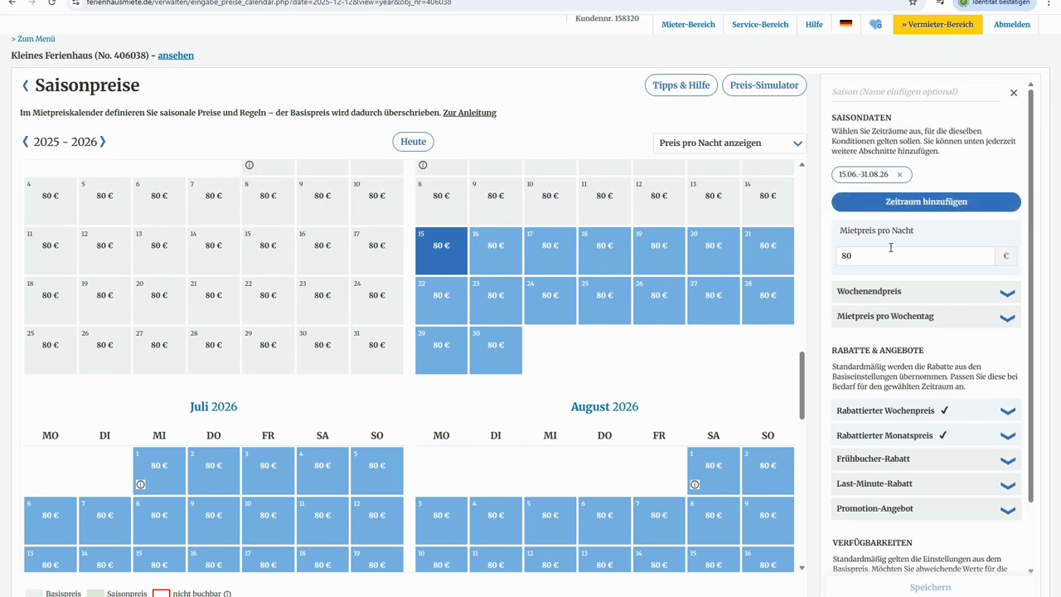
scroll(890, 247, "down", 1)
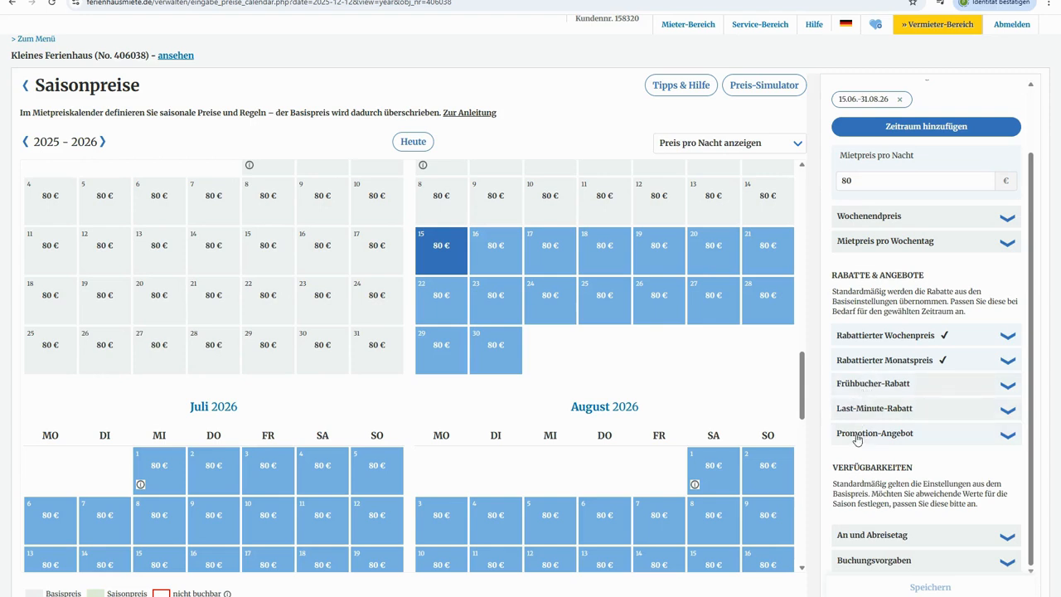
left_click(1008, 539)
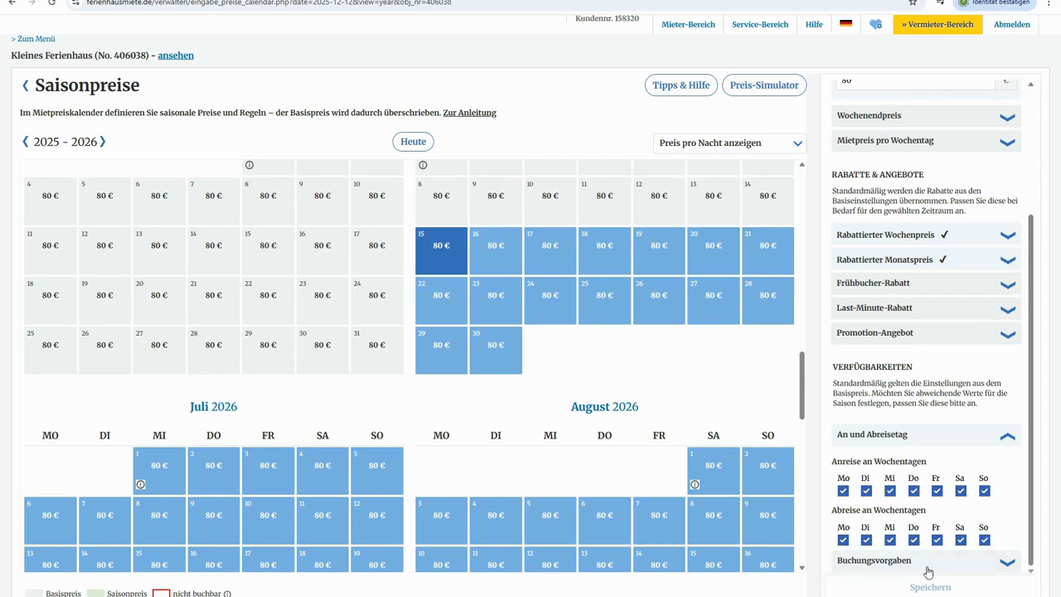
left_click(1010, 571)
scroll(1010, 571, "down", 1)
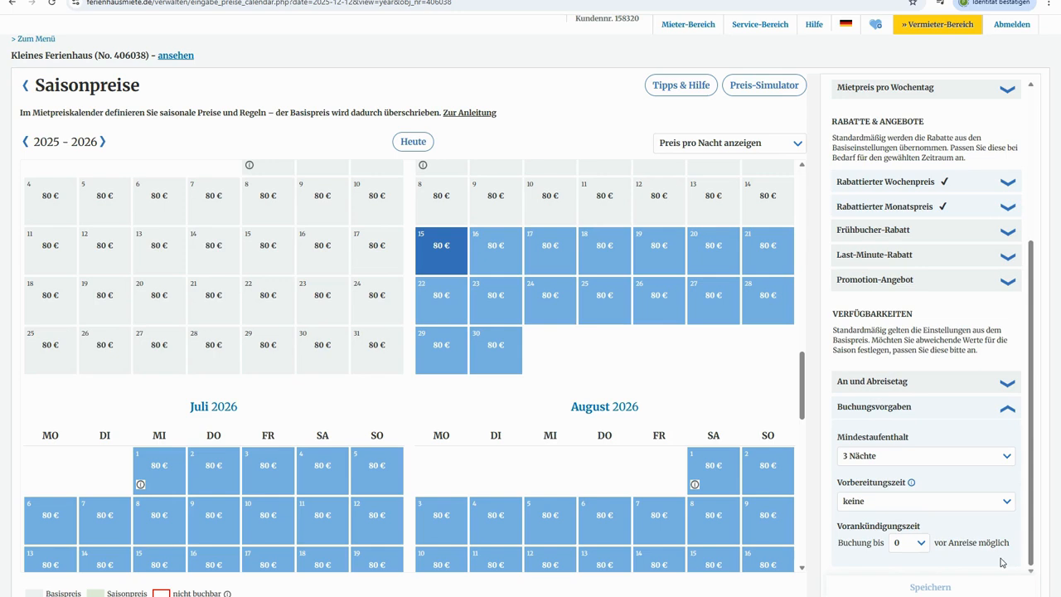
scroll(956, 540, "up", 5)
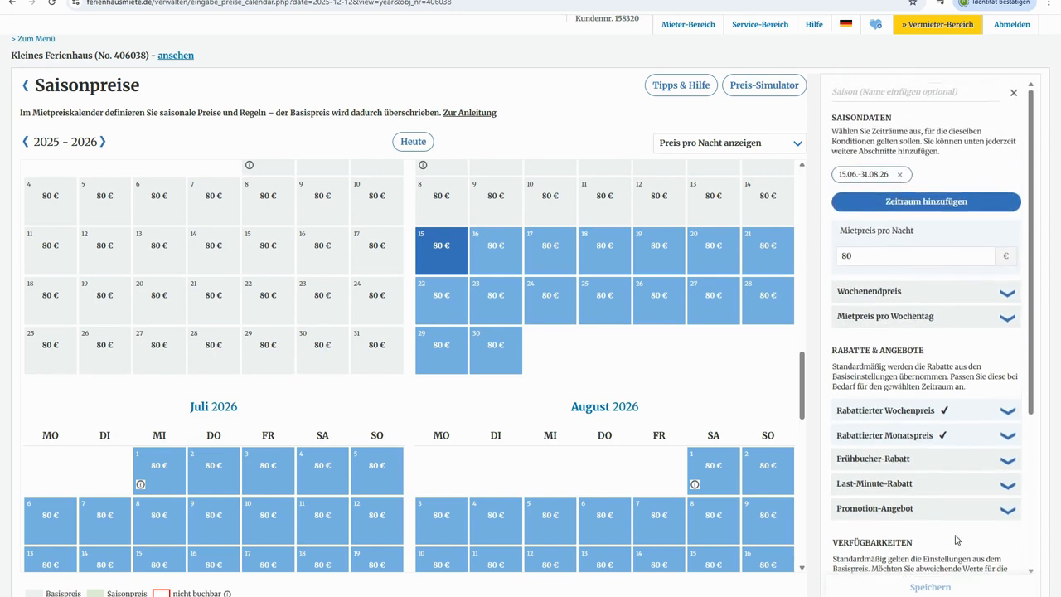
Add the period 01.10.–07.11.26 to the season dates
left_click(925, 207)
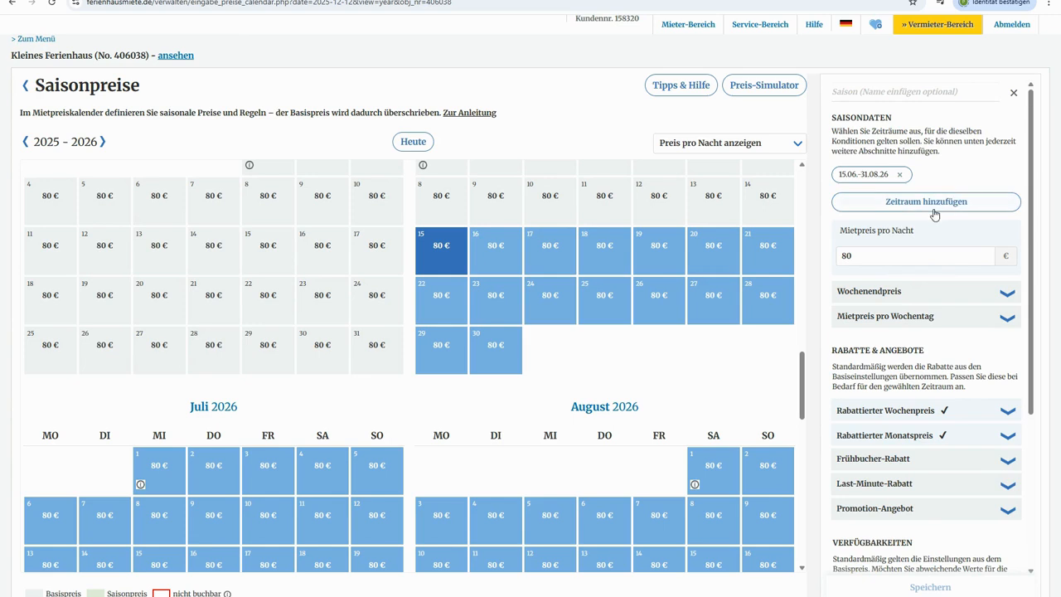
left_click(936, 207)
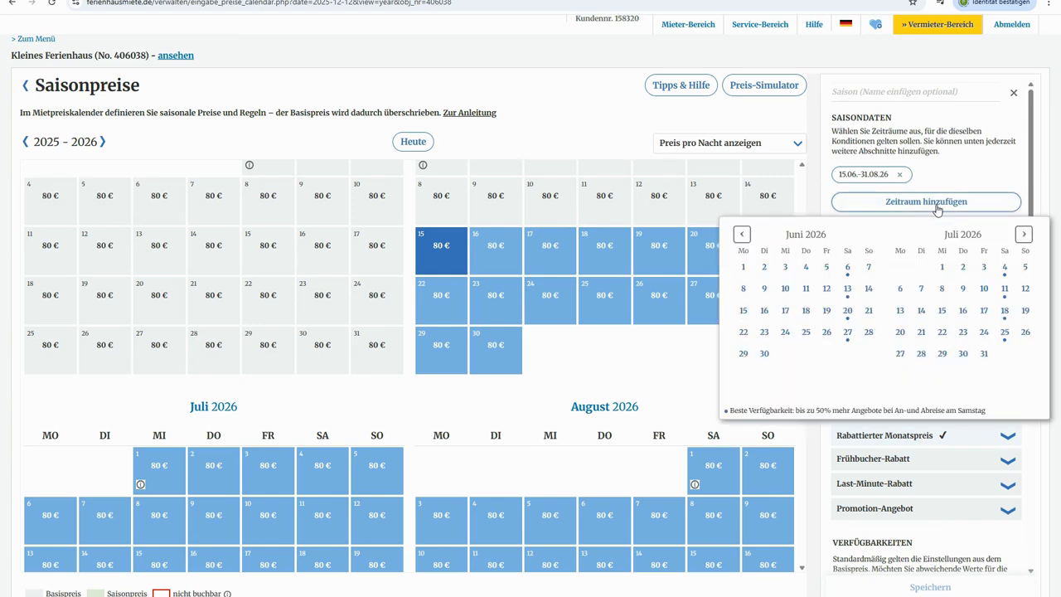
left_click(1024, 235)
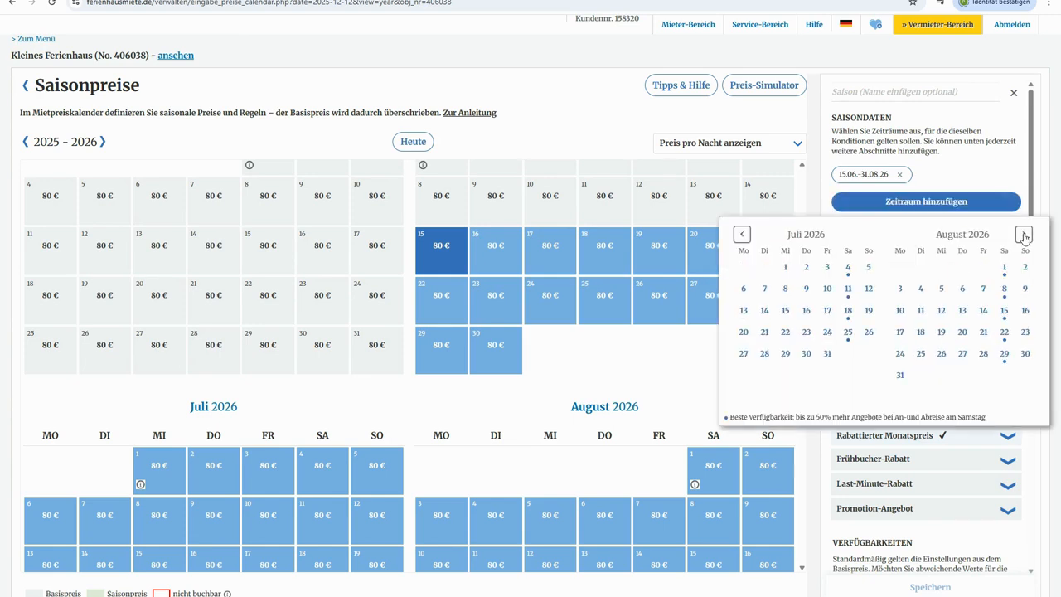
left_click(1024, 235)
left_click(1024, 236)
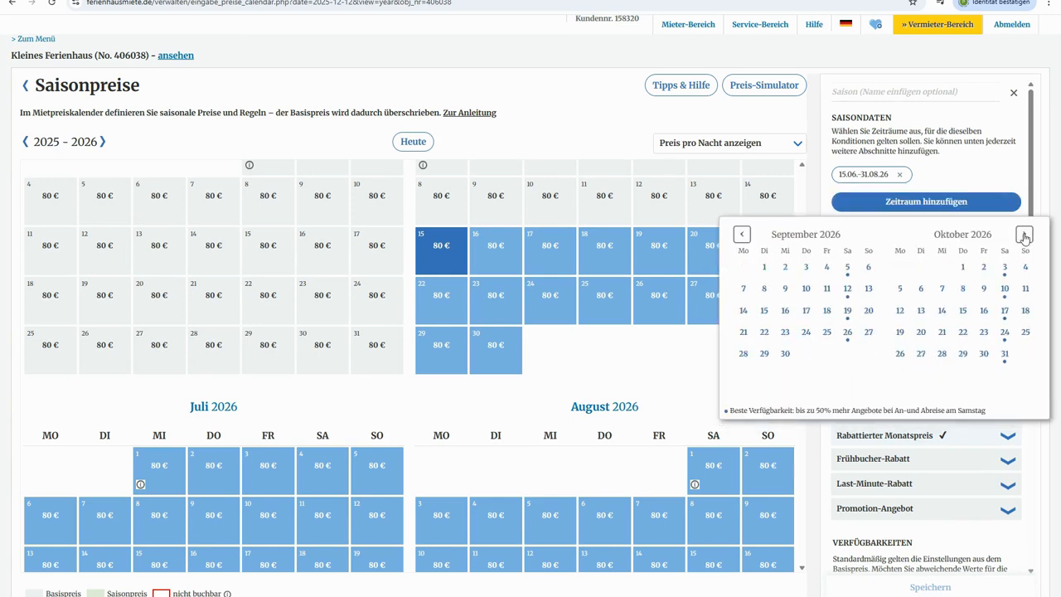
left_click(967, 275)
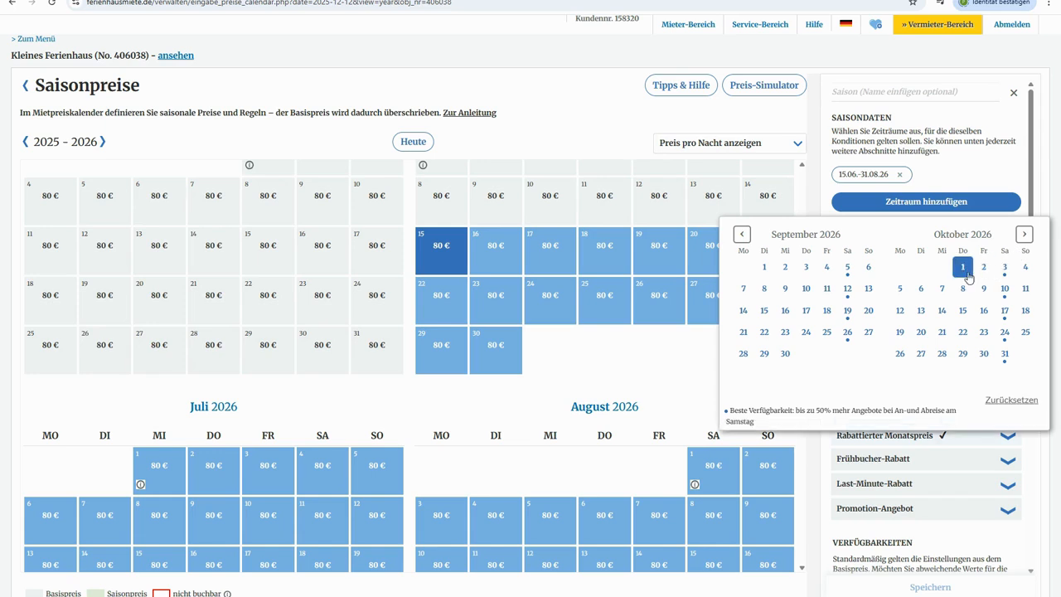
left_click(1024, 235)
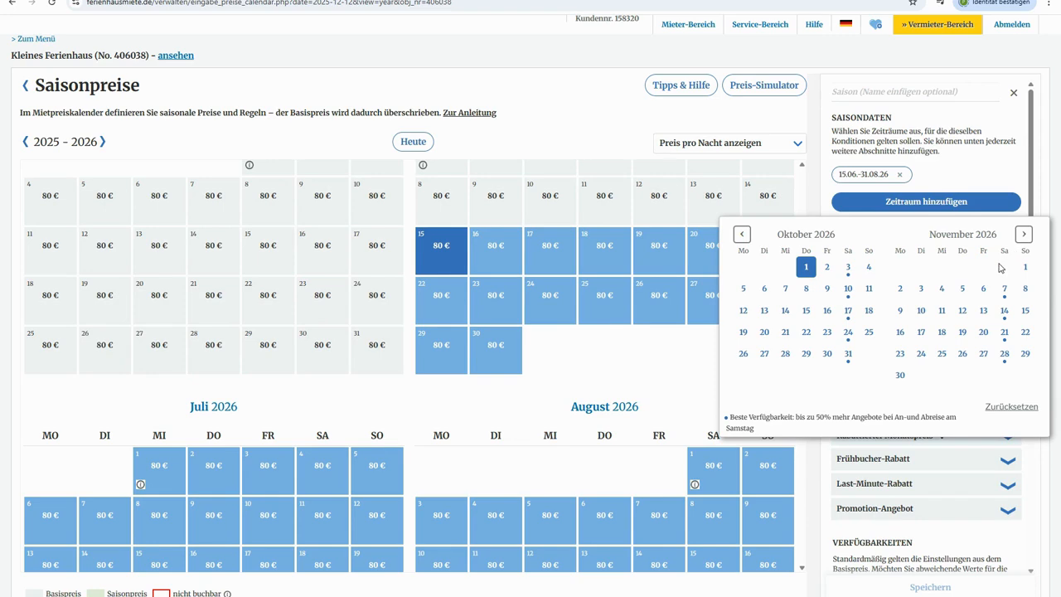
left_click(947, 295)
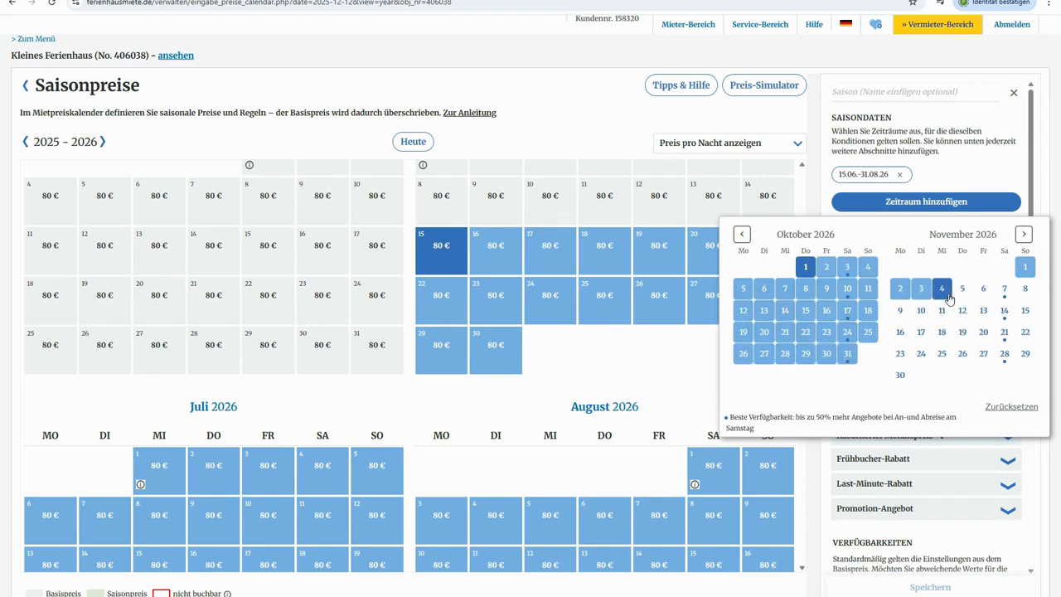
left_click(1003, 292)
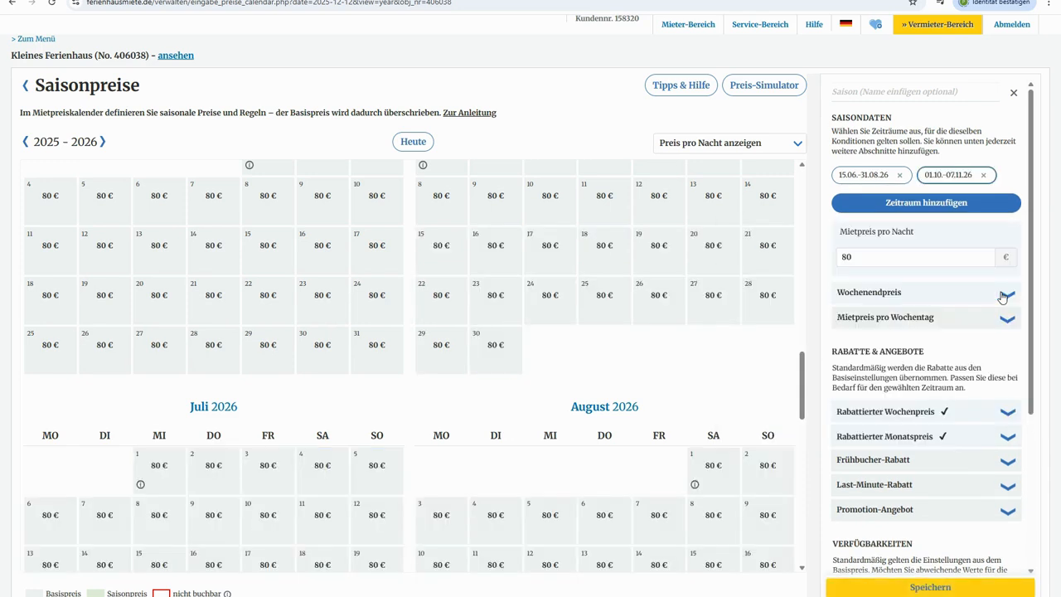
Add the period 20.12.25–10.01.26 to the season dates and set the Mietpreis pro Nacht to 90 €
left_click(959, 212)
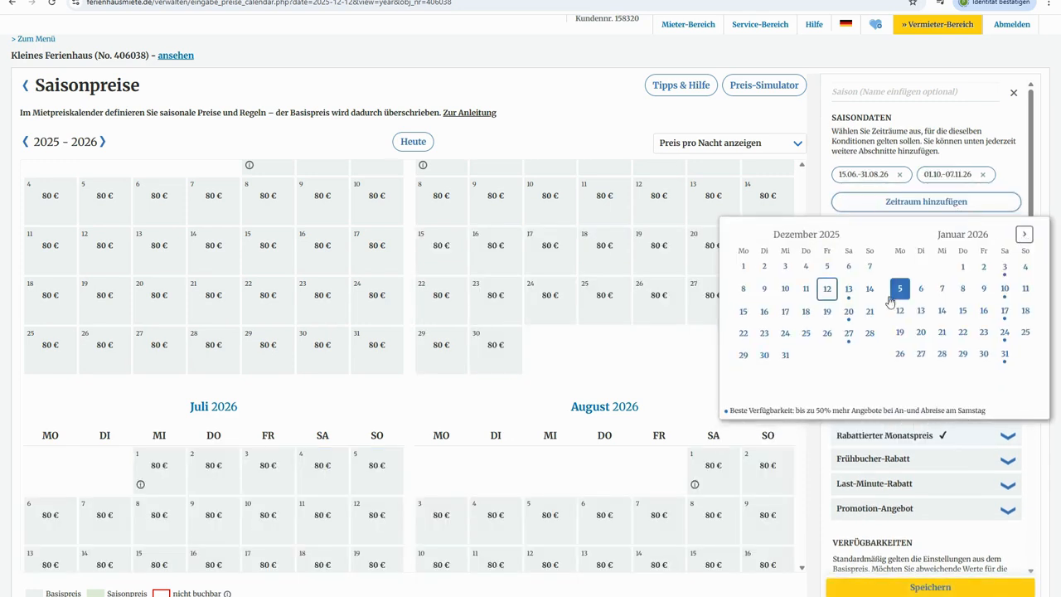
left_click(849, 311)
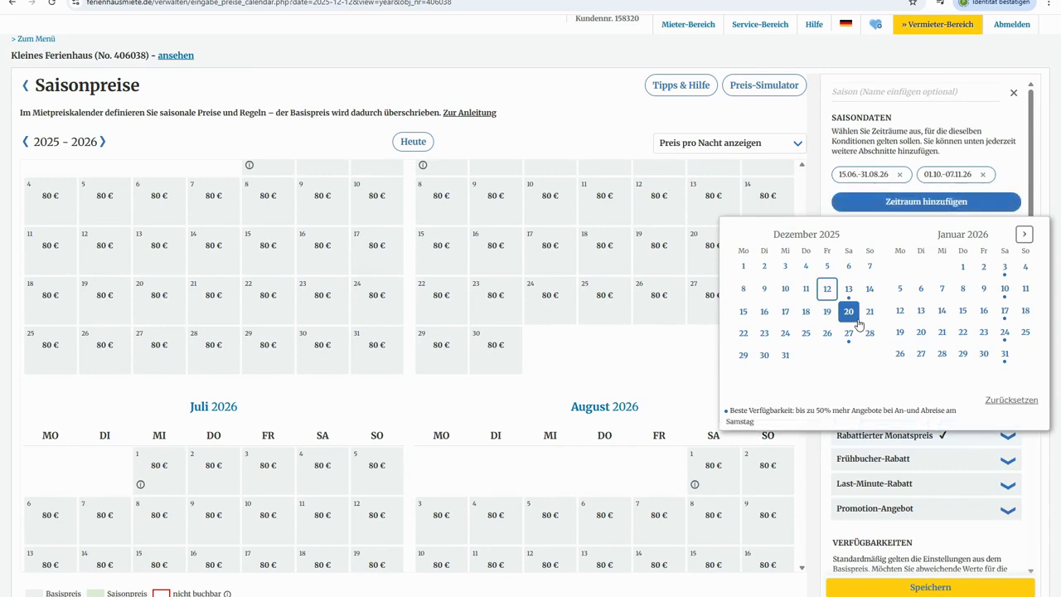
left_click(1006, 292)
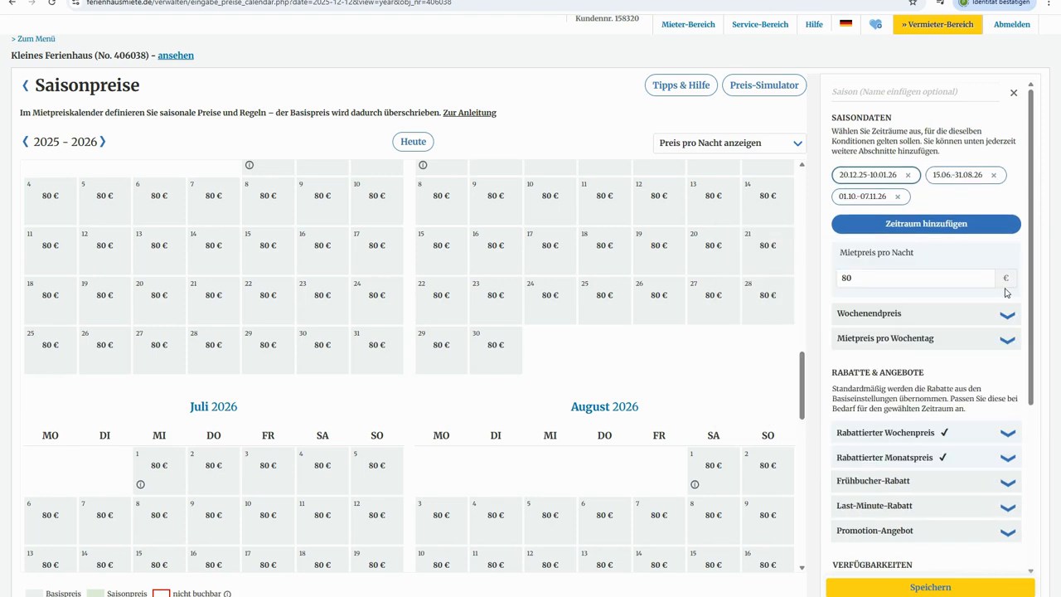
left_click(893, 275)
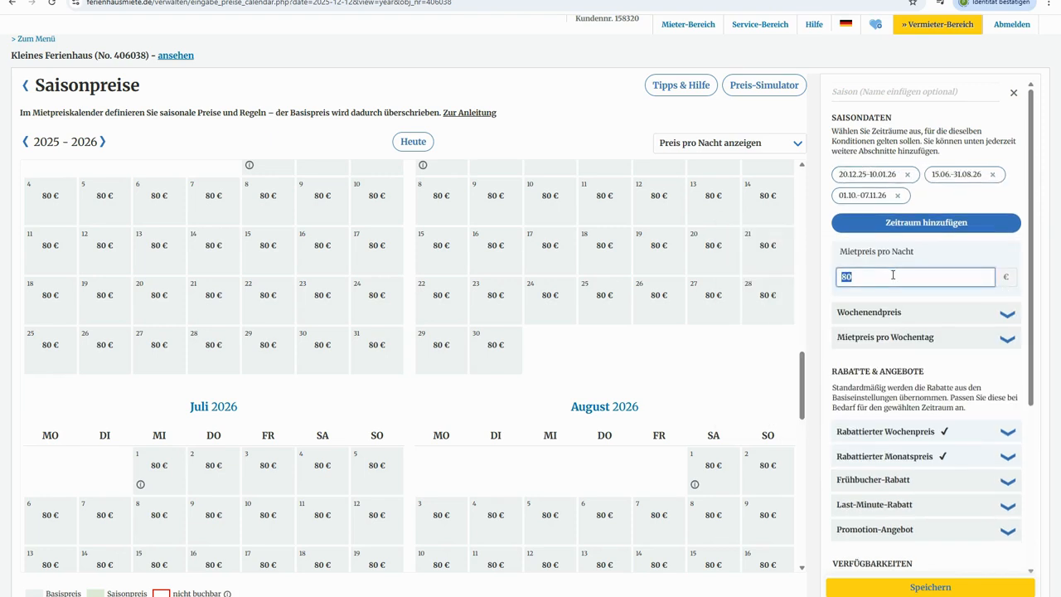
key("BackSpace")
Remove the period 01.10.–07.11.26 from the season dates and add the same period again
left_click(897, 196)
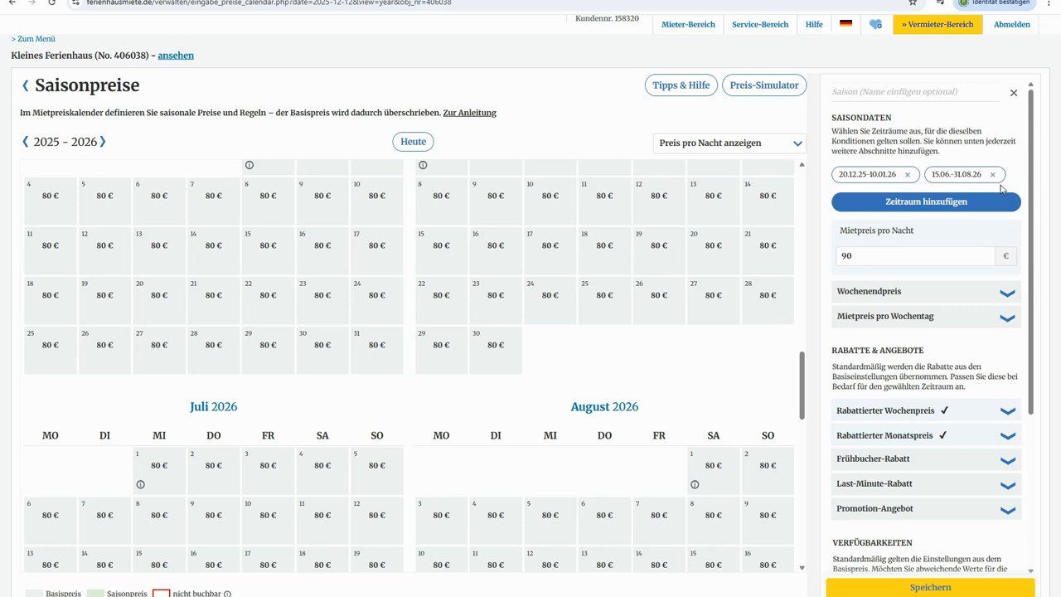
left_click(975, 209)
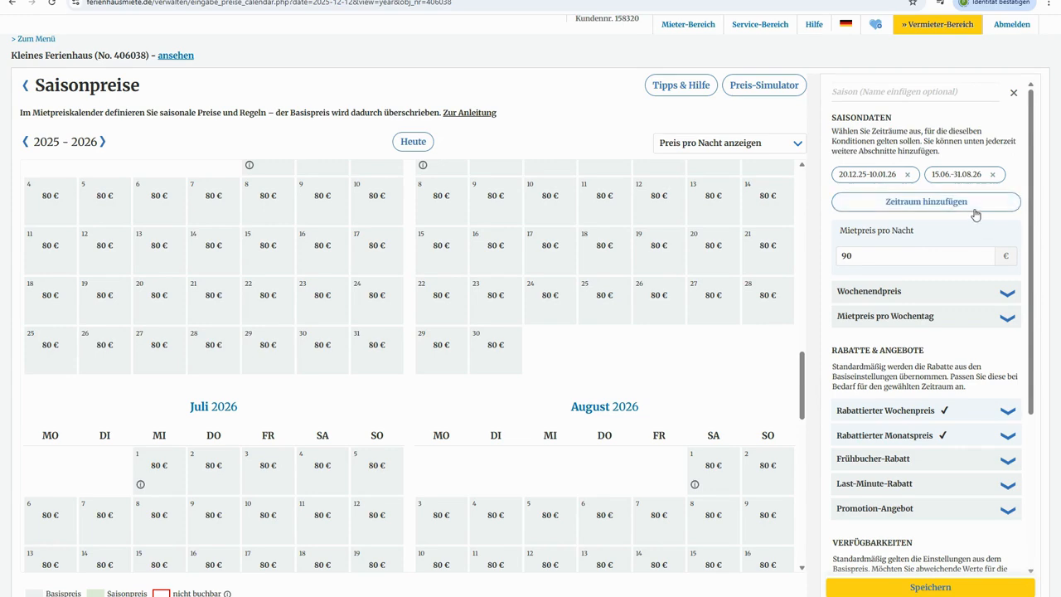
left_click(1023, 237)
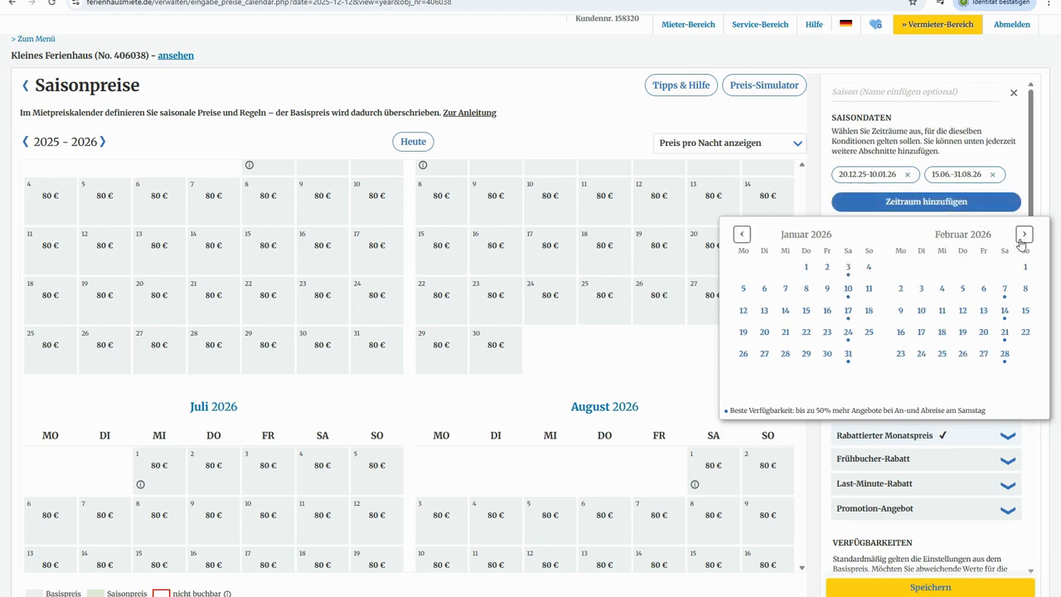
left_click(1023, 236)
left_click(1023, 236)
left_click(1023, 235)
left_click(1023, 235)
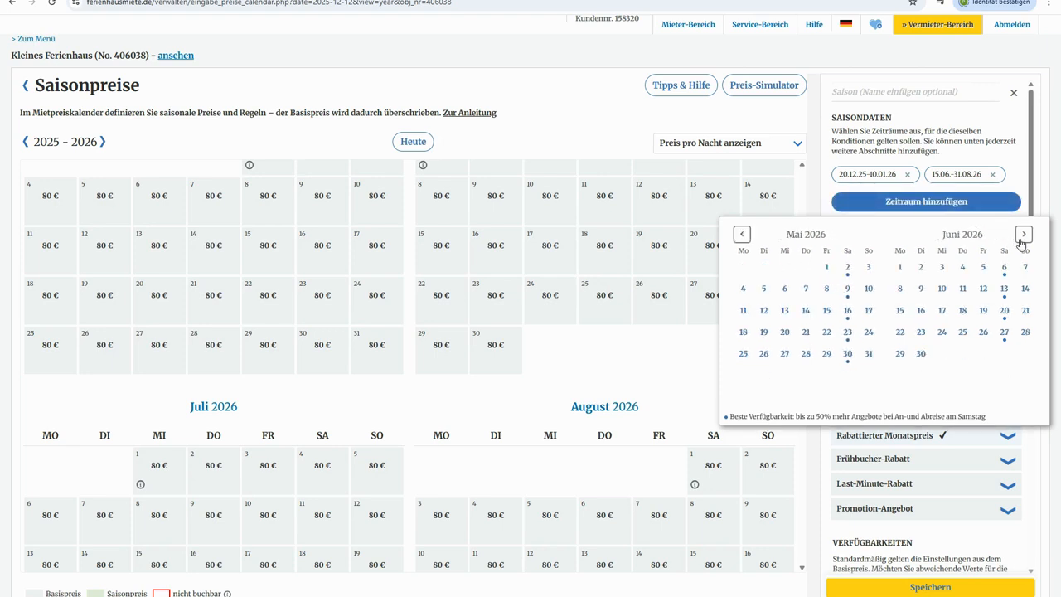
left_click(1024, 236)
left_click(1023, 237)
left_click(1023, 236)
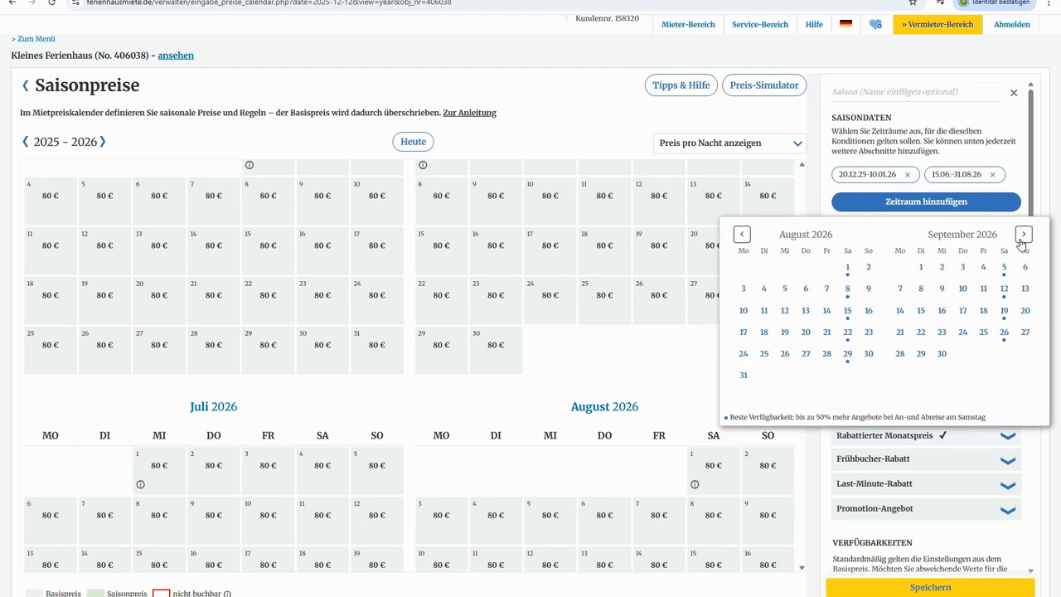
left_click(1023, 236)
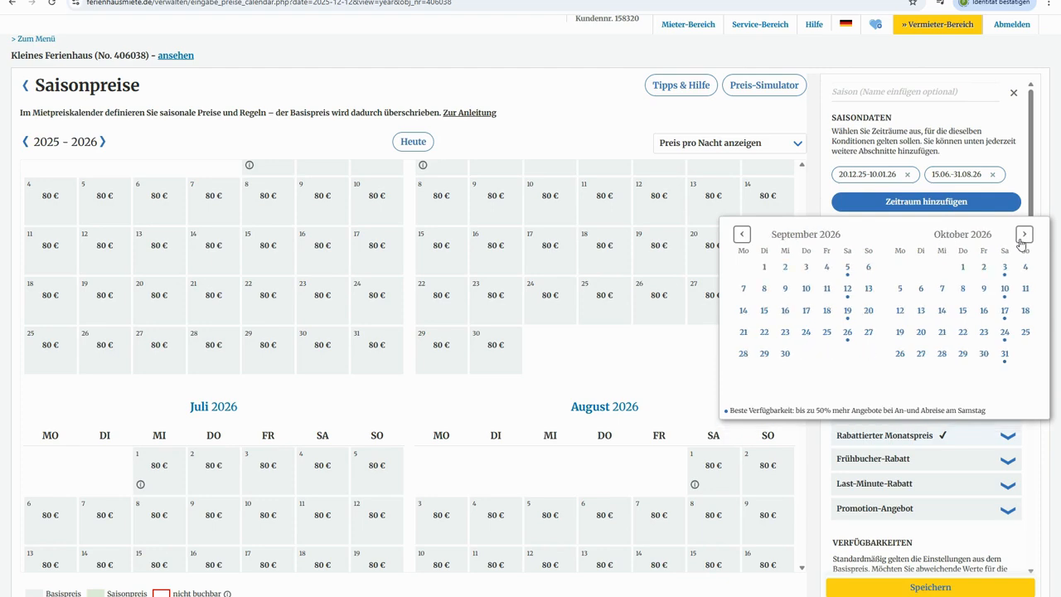
left_click(963, 267)
left_click(1024, 235)
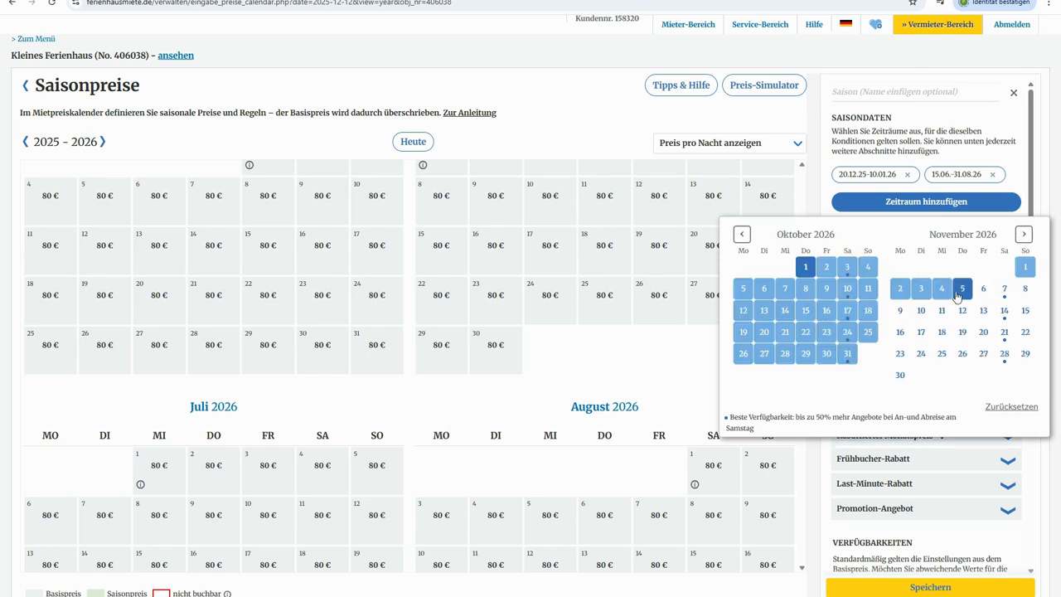
left_click(1005, 289)
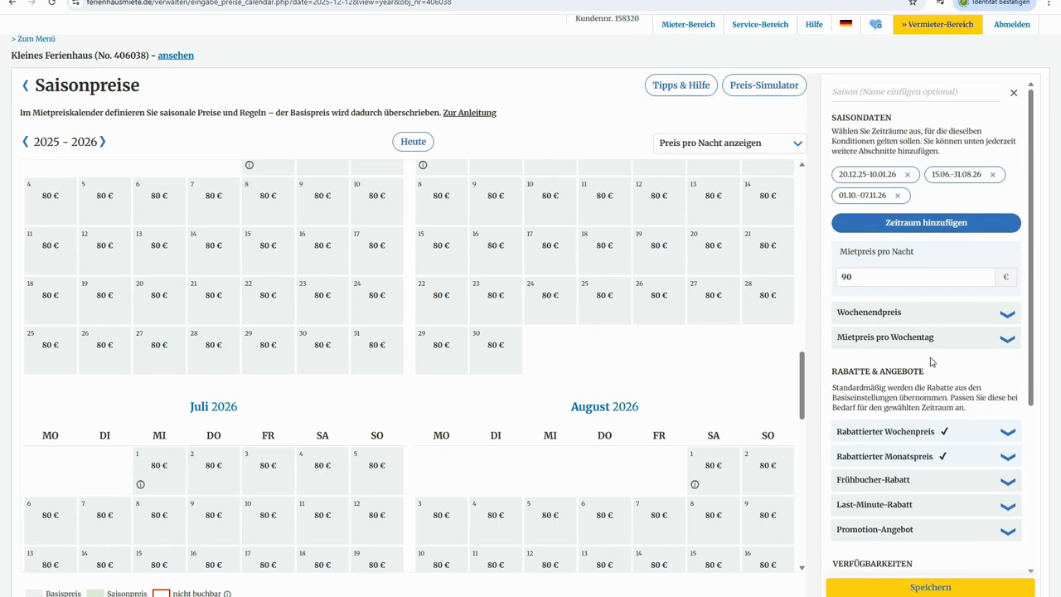
Check the Rabattierter Wochenpreis and Rabattierter Monatspreis settings, and re-enter 90 € as the Mietpreis pro Nacht
scroll(924, 362, "down", 2)
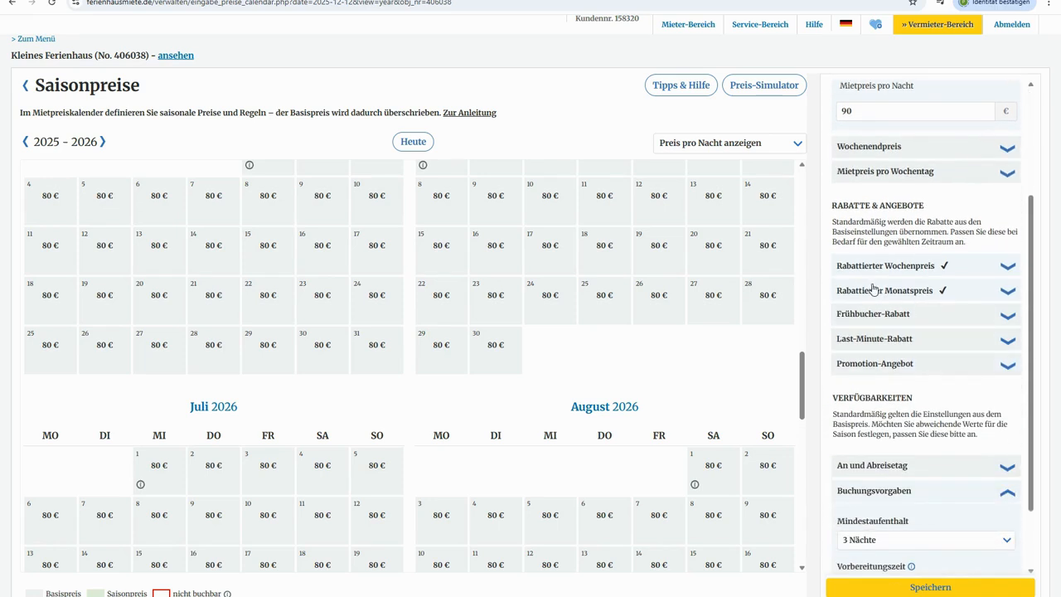
left_click(1007, 267)
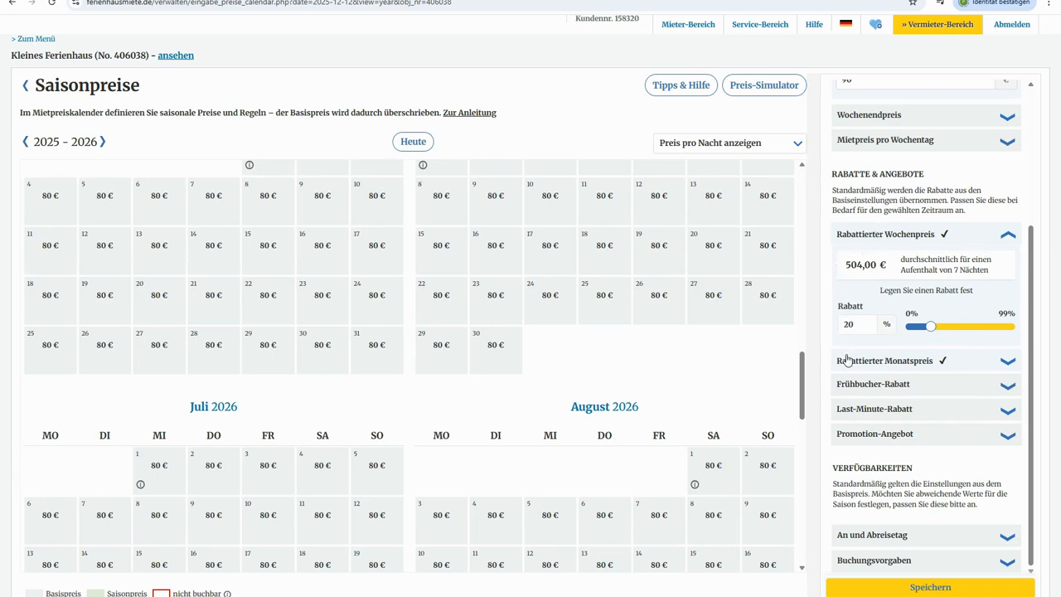
left_click(1006, 365)
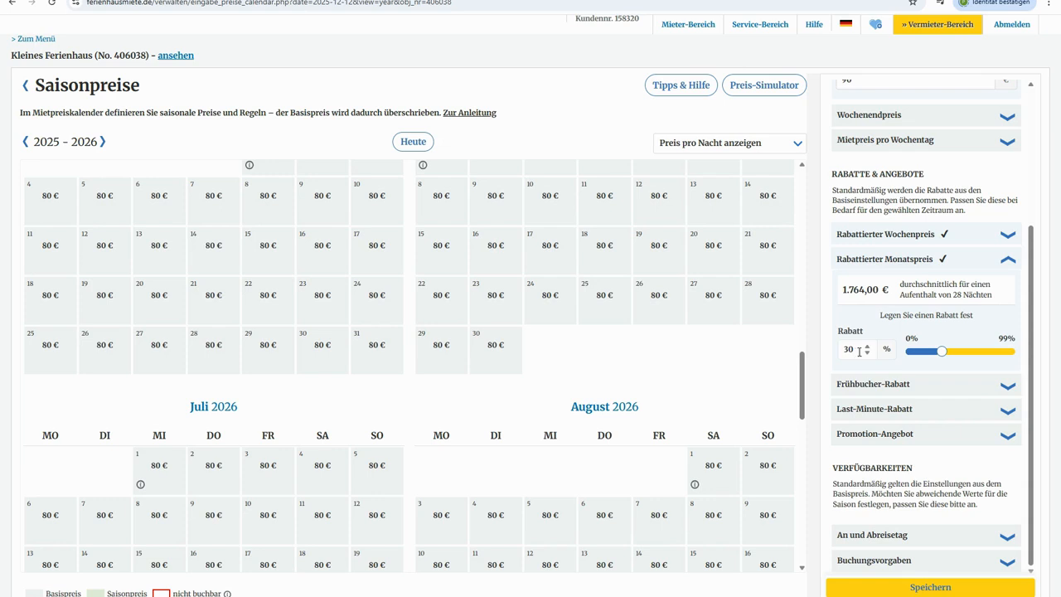
scroll(859, 352, "up", 3)
double_click(877, 282)
type("90")
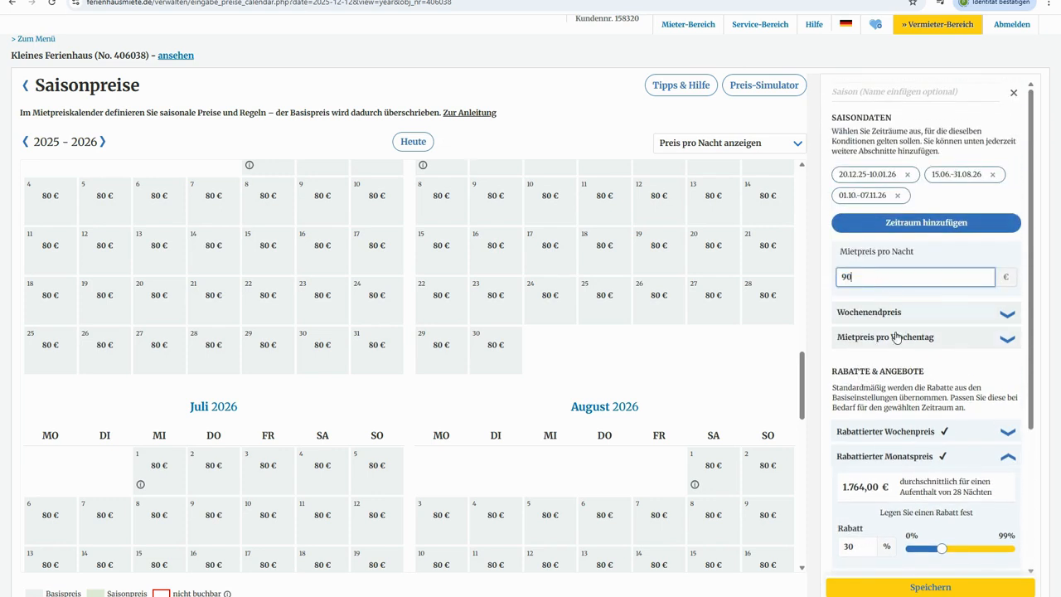
Set the season's Last-Minute-Rabatt to 10 %, beginning 14 Tage vor Ankunft
scroll(902, 371, "down", 3)
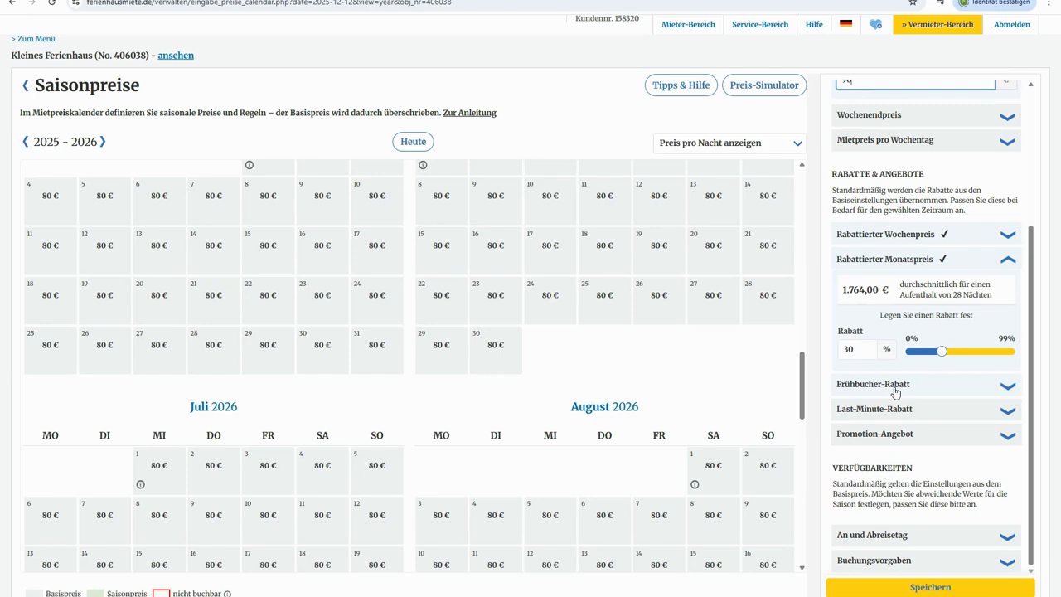
left_click(1008, 414)
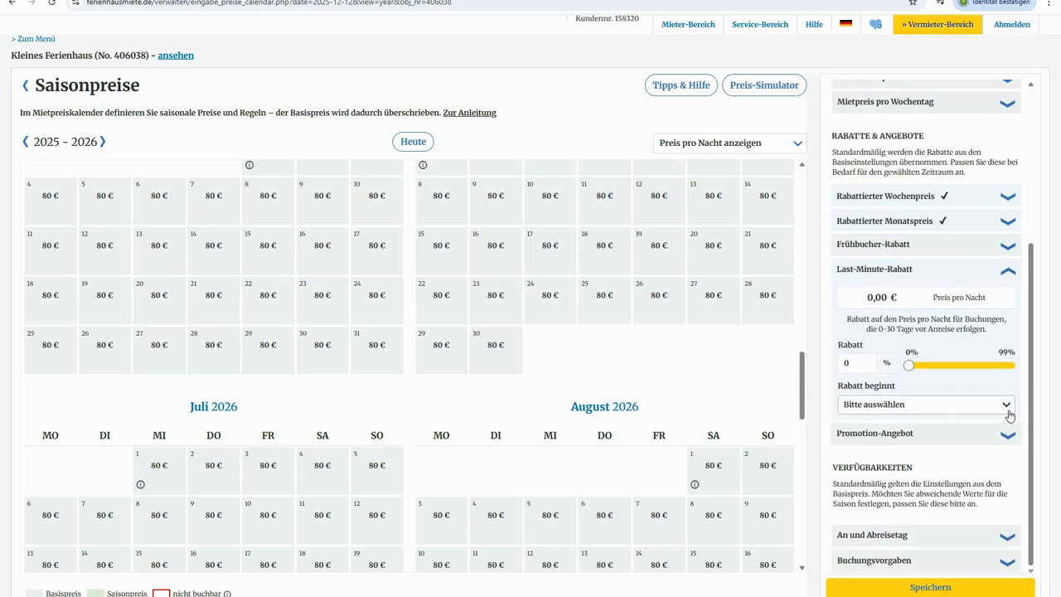
left_click(1009, 414)
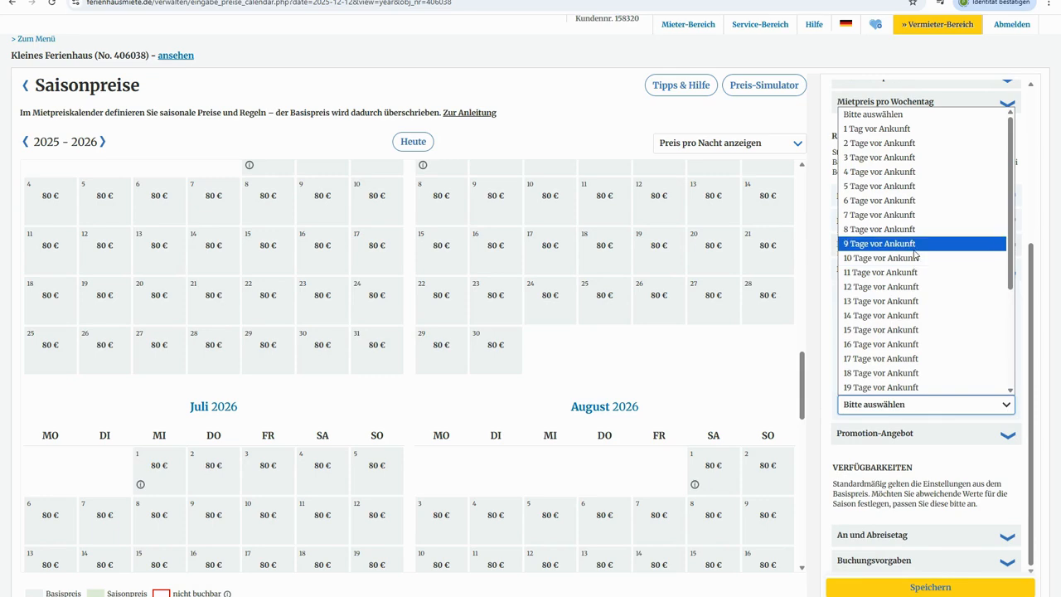
left_click(908, 315)
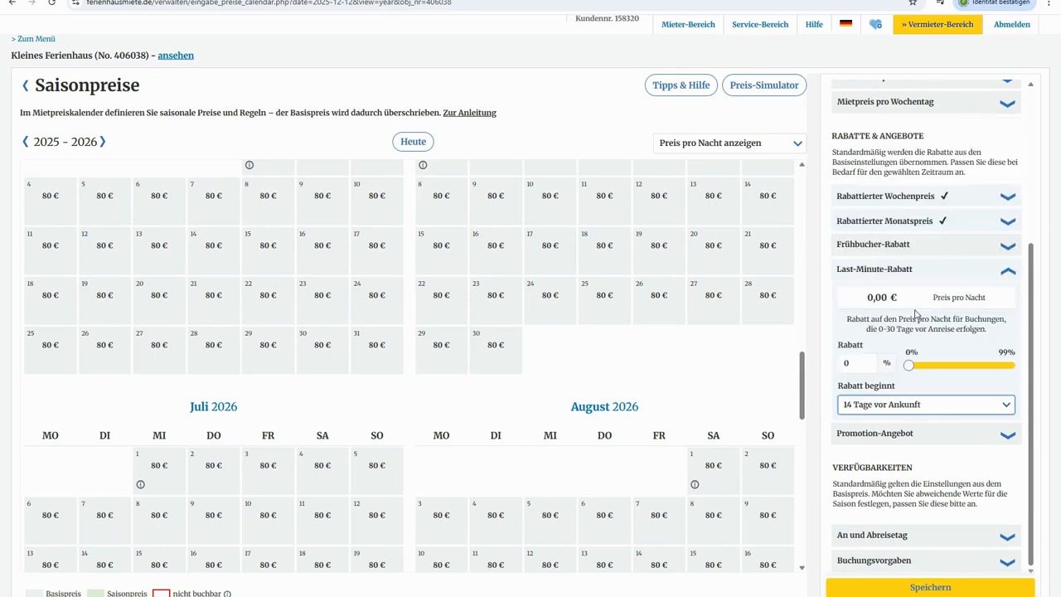
left_click_drag(911, 373, 918, 369)
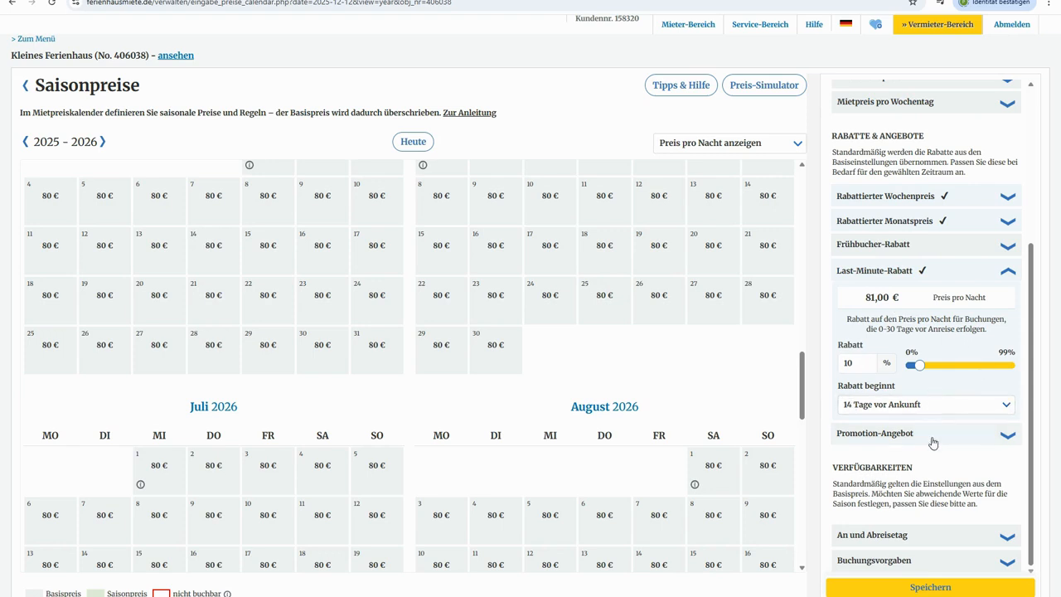
Set 24.10.–07.11.26 as the Gültigkeitszeitraum of the season's Promotion-Angebot
left_click(1008, 437)
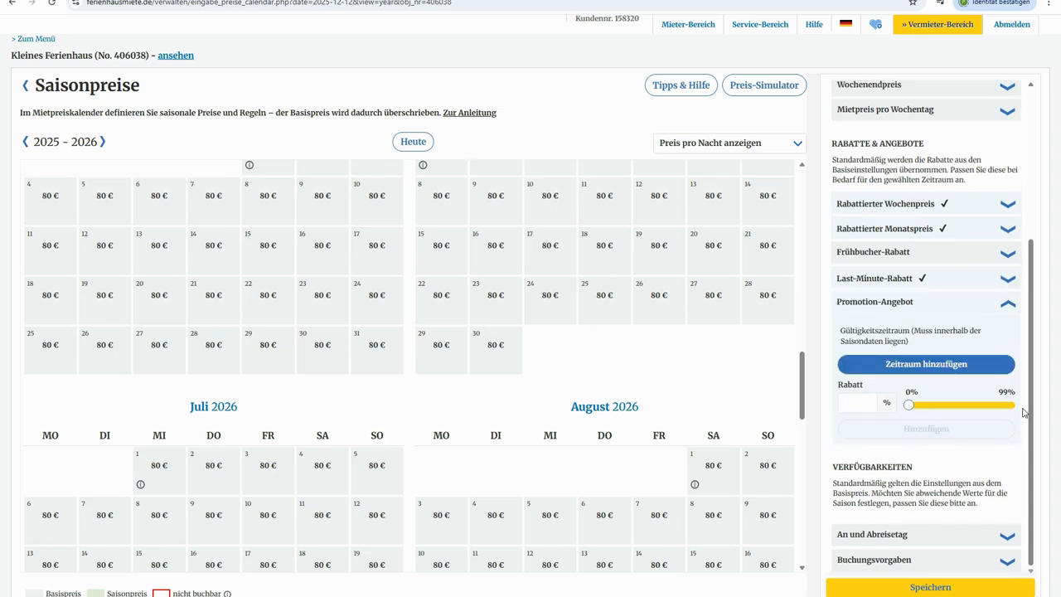
left_click(926, 365)
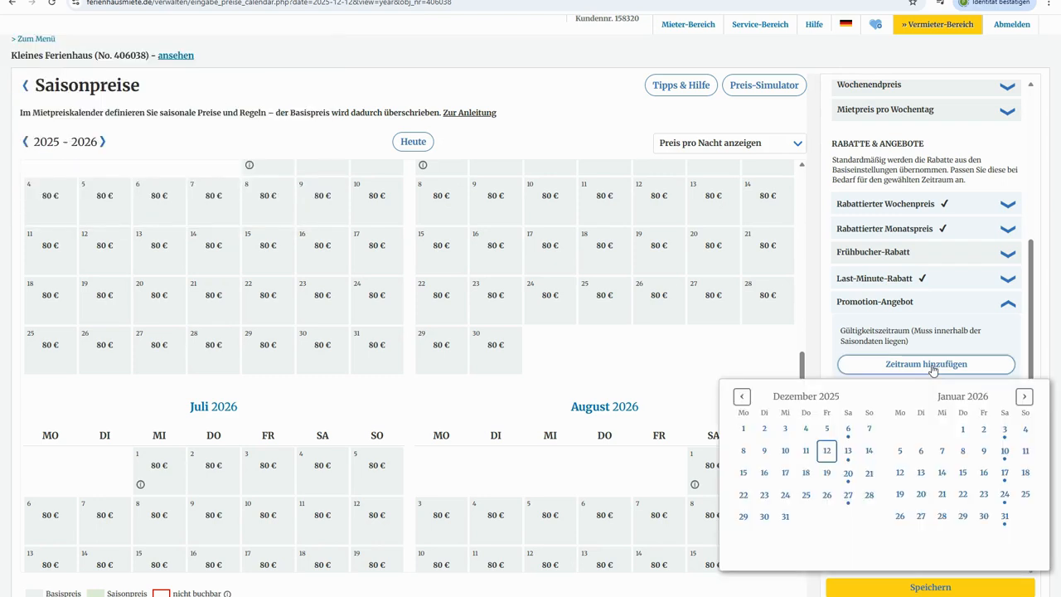
scroll(933, 369, "up", 5)
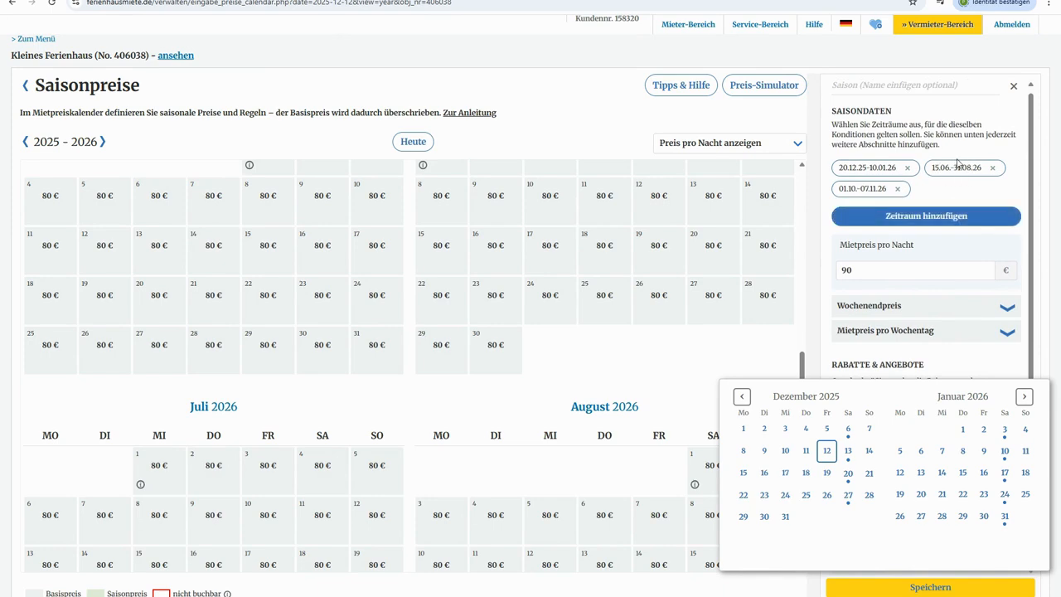
left_click(837, 212)
left_click(1024, 398)
left_click(1023, 397)
left_click(1024, 398)
left_click(1023, 397)
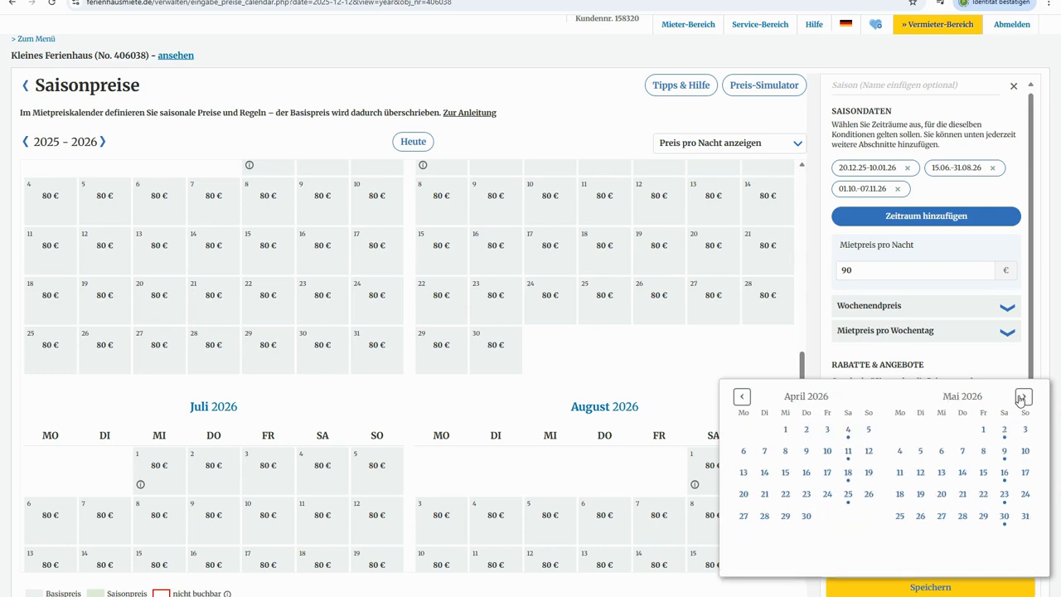
left_click(1023, 398)
left_click(1022, 398)
left_click(1022, 399)
left_click(1022, 398)
left_click(1022, 398)
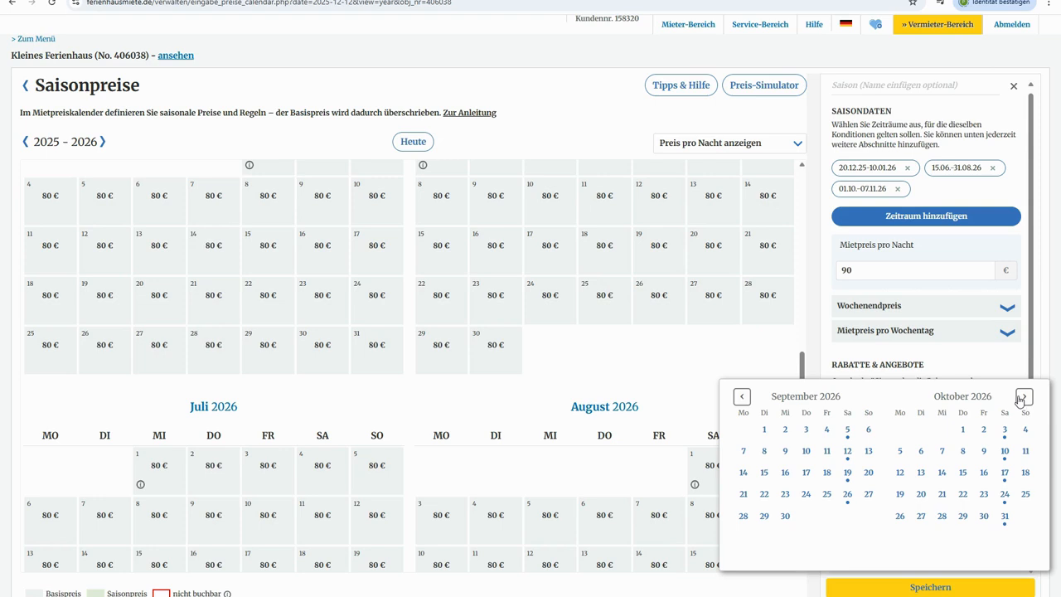
left_click(1003, 496)
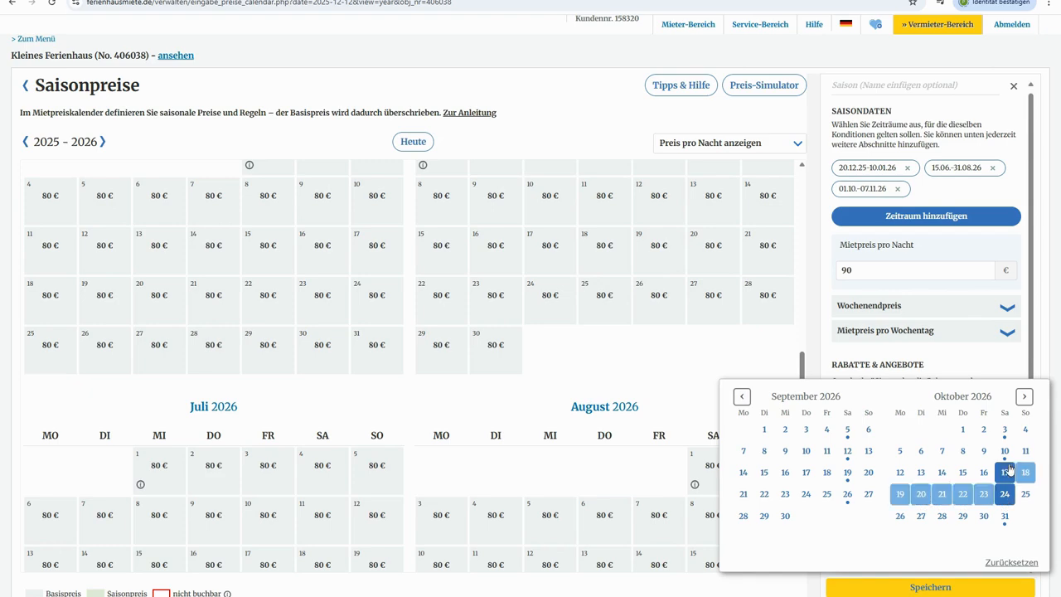
left_click(1025, 398)
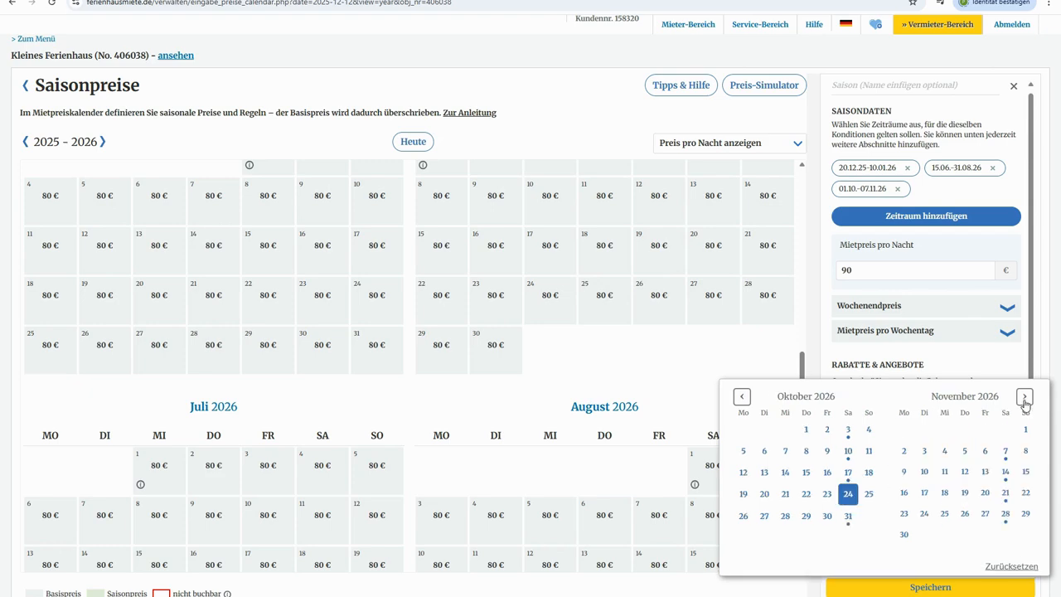
left_click(1006, 452)
scroll(981, 501, "down", 3)
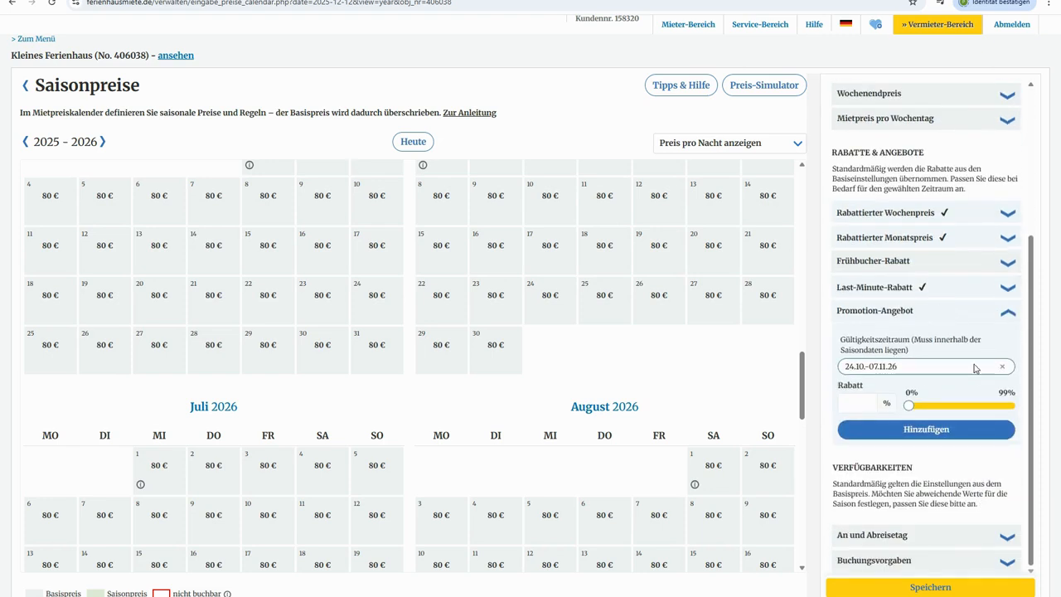
Set the season's Mindestaufenthalt to 5 Nächte, Vorbereitungszeit to 1 Nacht nachher and Vorankündigungszeit to 1
left_click(973, 546)
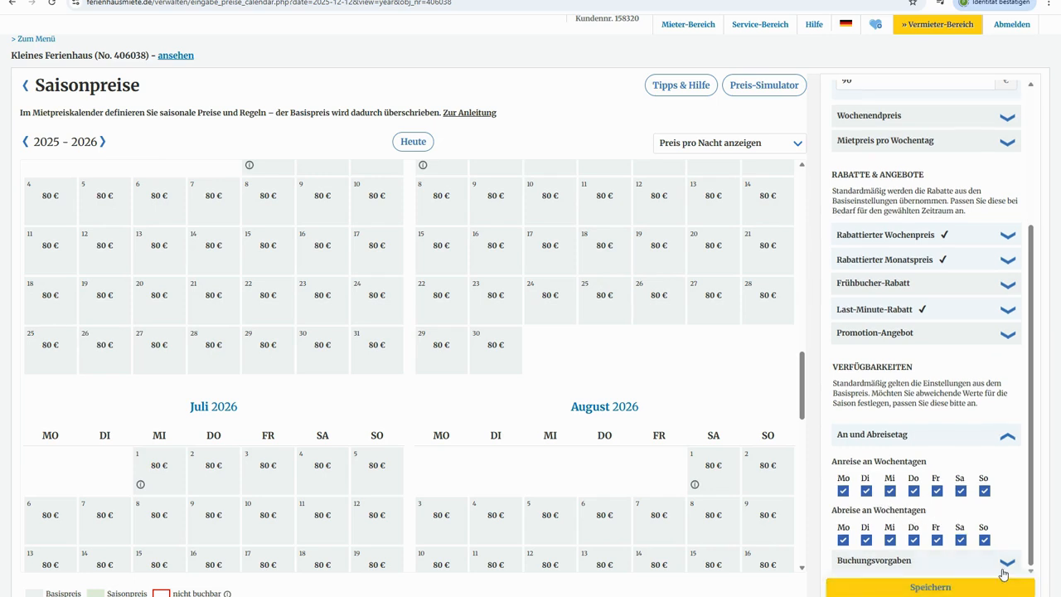
left_click(1005, 564)
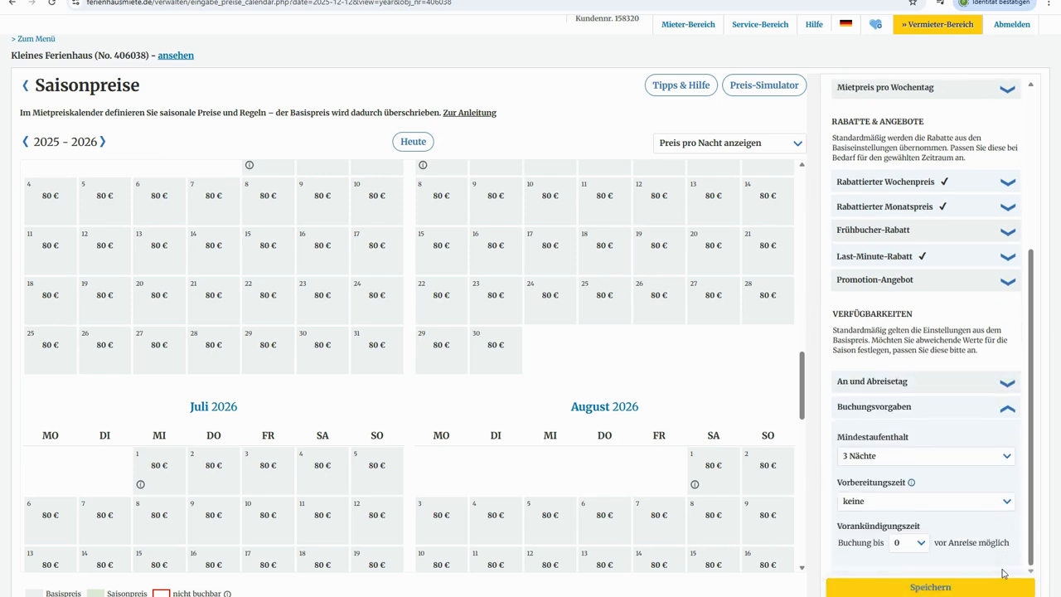
left_click(952, 464)
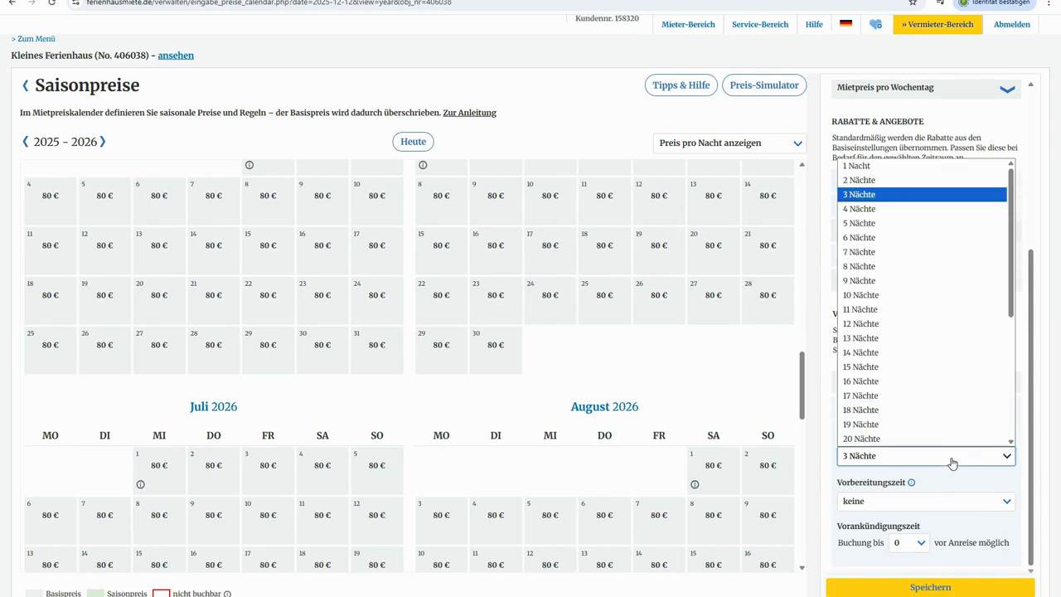
left_click(880, 224)
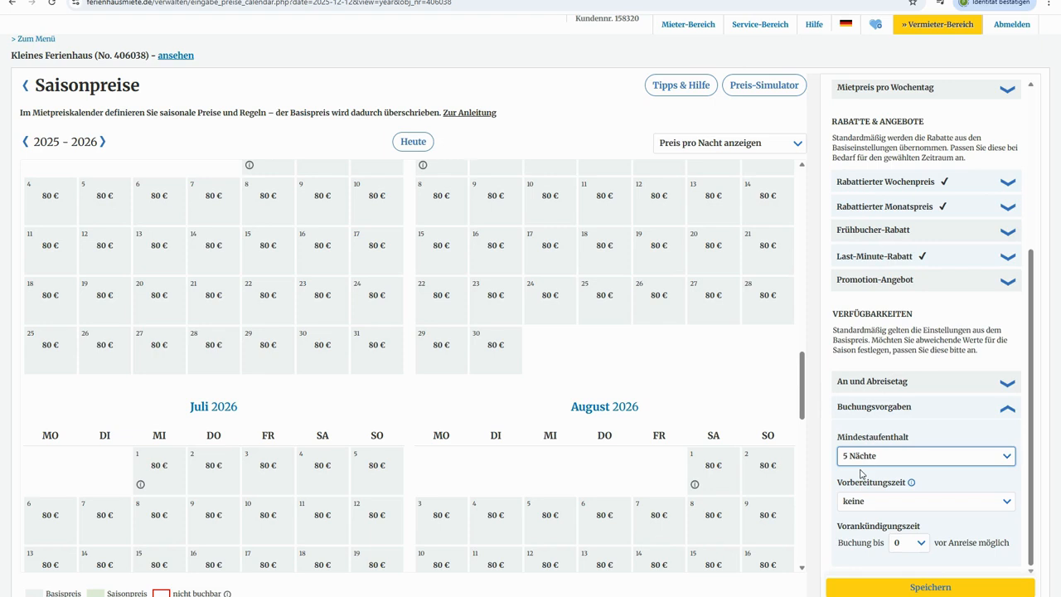
left_click(1008, 503)
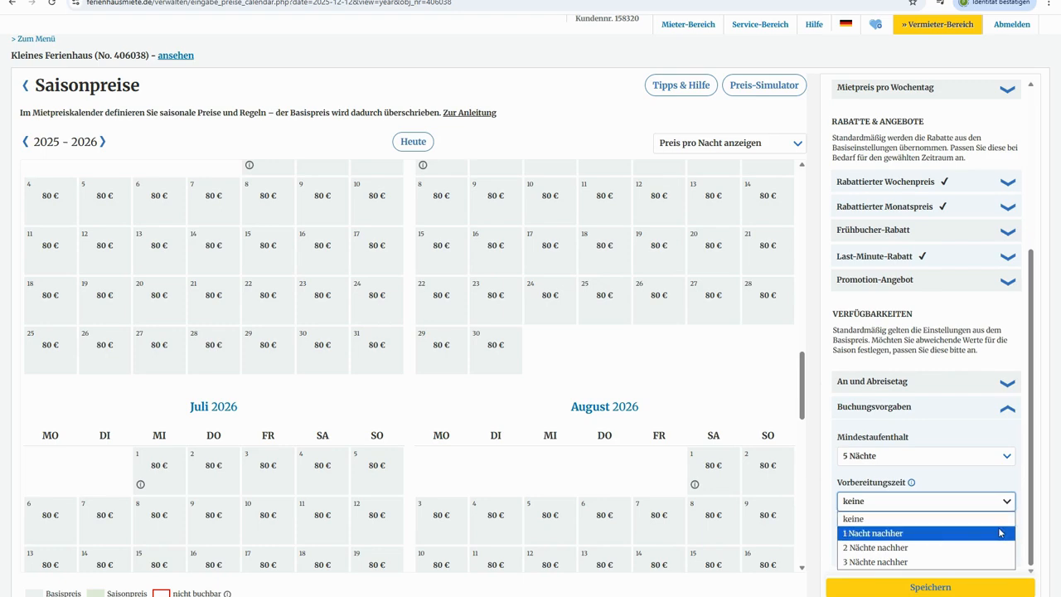
left_click(1000, 532)
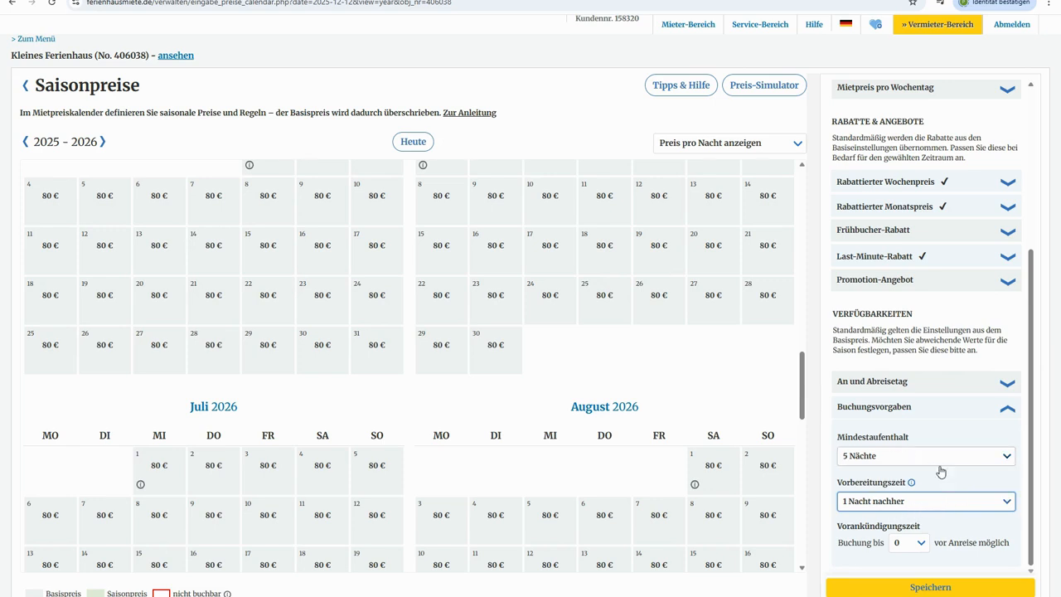
left_click(912, 546)
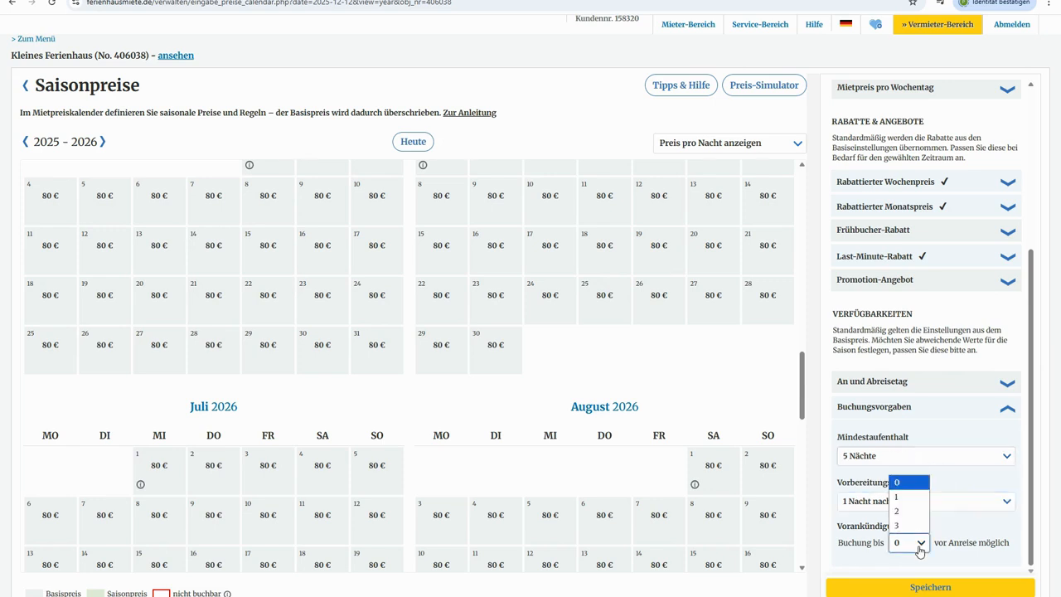
left_click(909, 498)
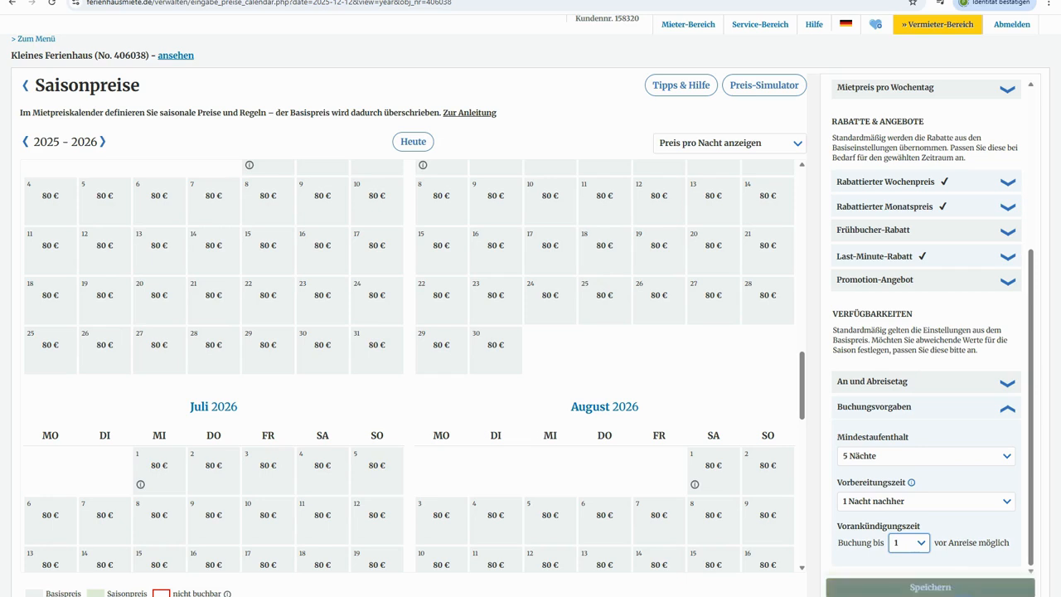
Try to save the season, and set the Rabatt of the Promotion-Angebot to 5 %
left_click(947, 592)
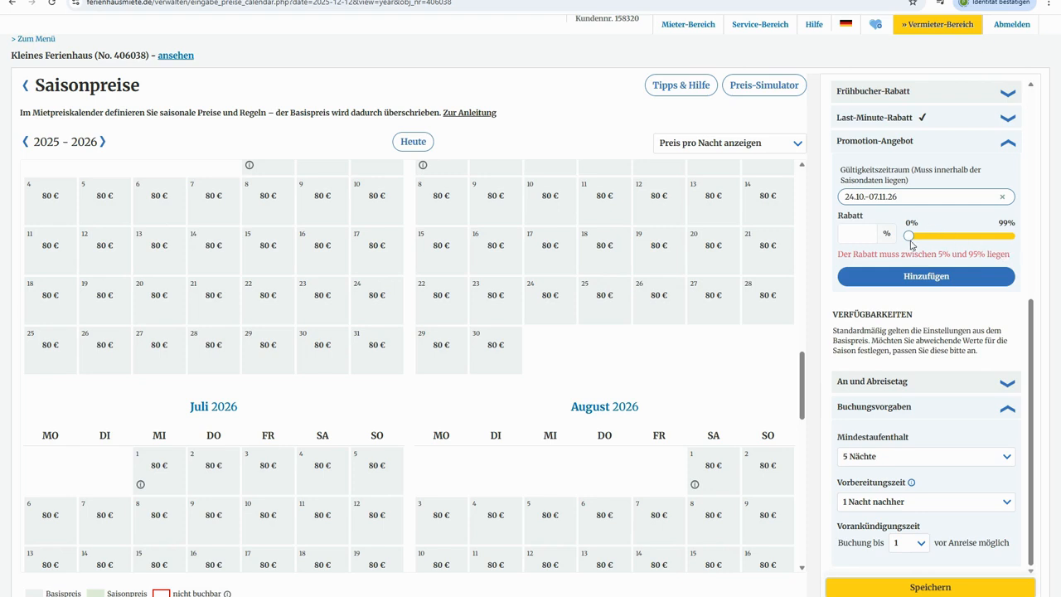
left_click_drag(911, 238, 915, 241)
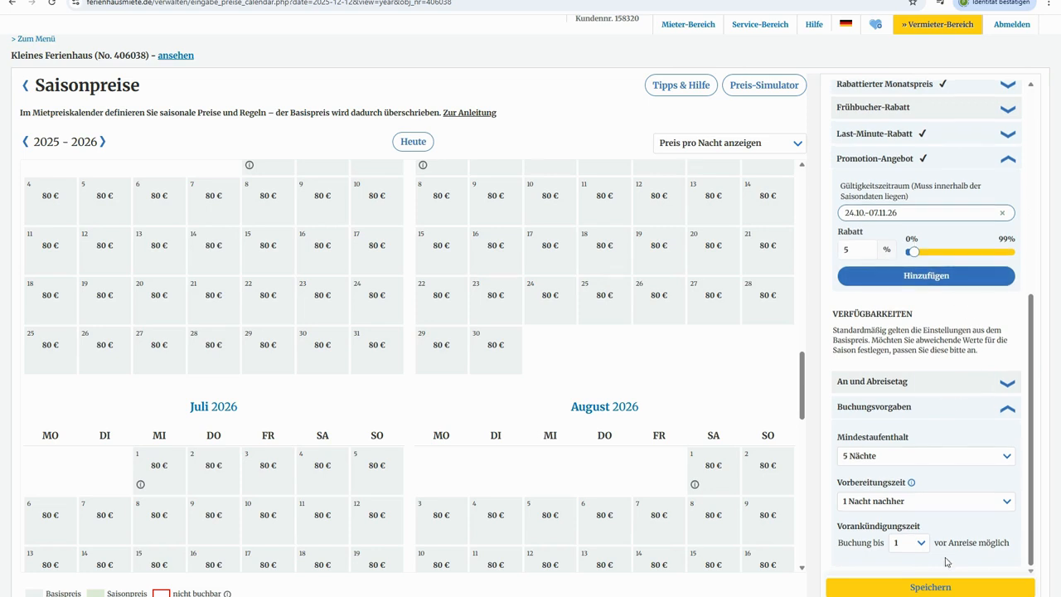
Save the season and check its periods and nightly prices in the Saisonpreise calendar through November 2026
left_click(946, 592)
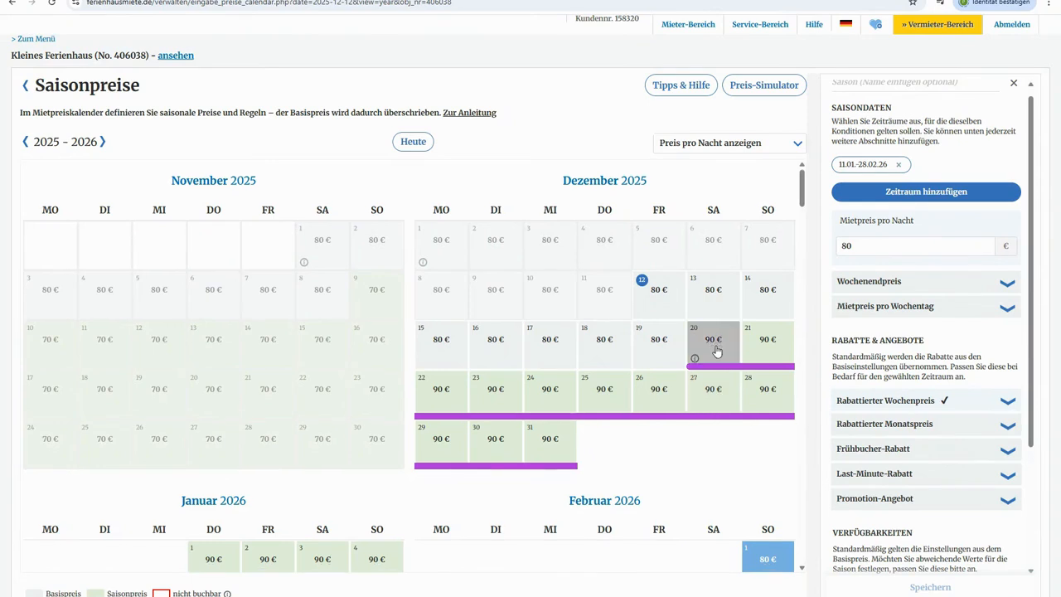
scroll(717, 352, "down", 1)
scroll(718, 352, "down", 2)
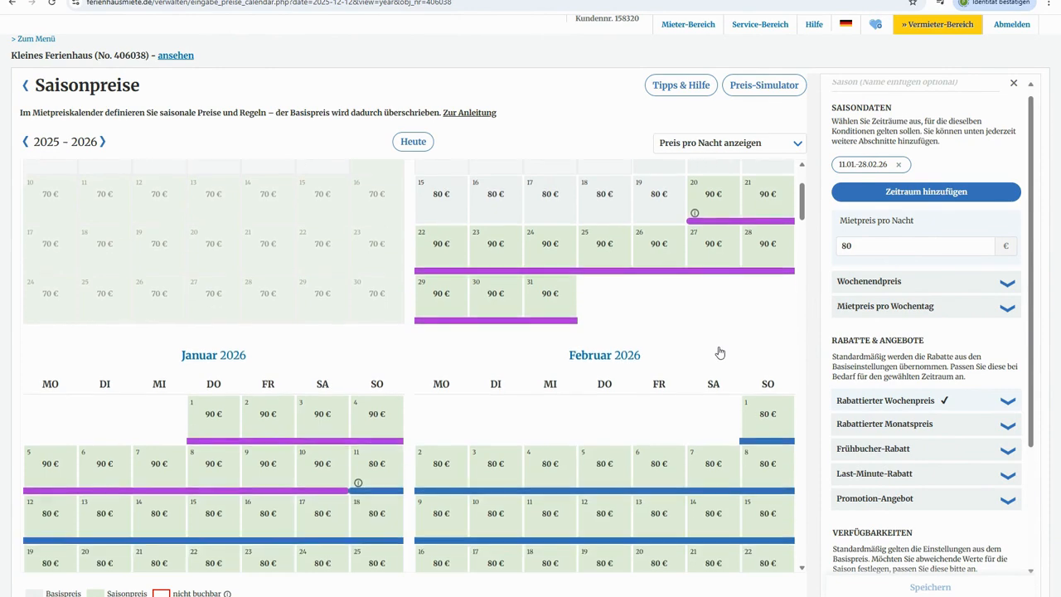
scroll(720, 351, "down", 5)
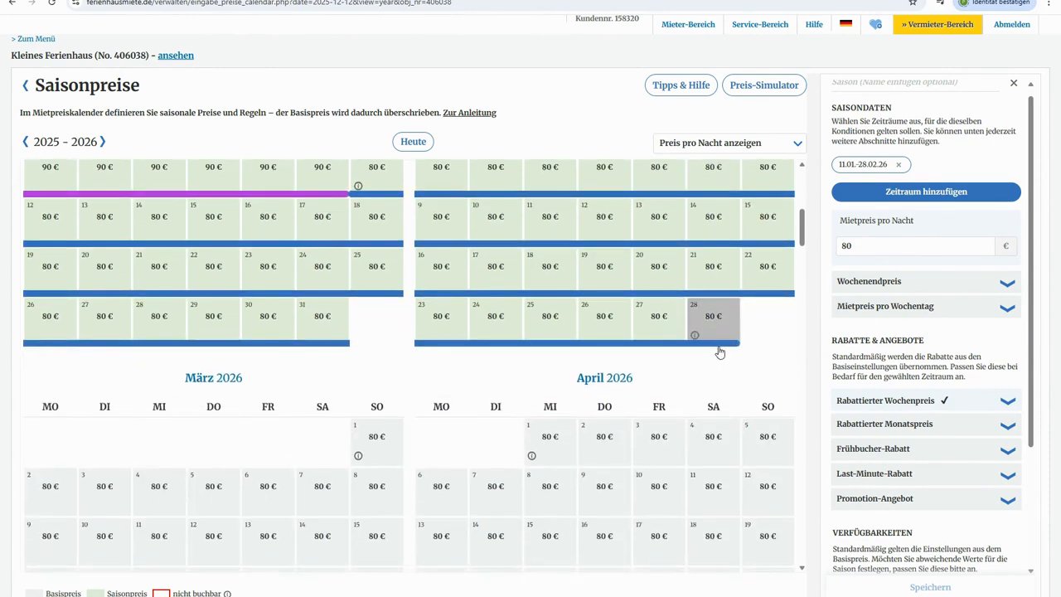
scroll(720, 351, "down", 4)
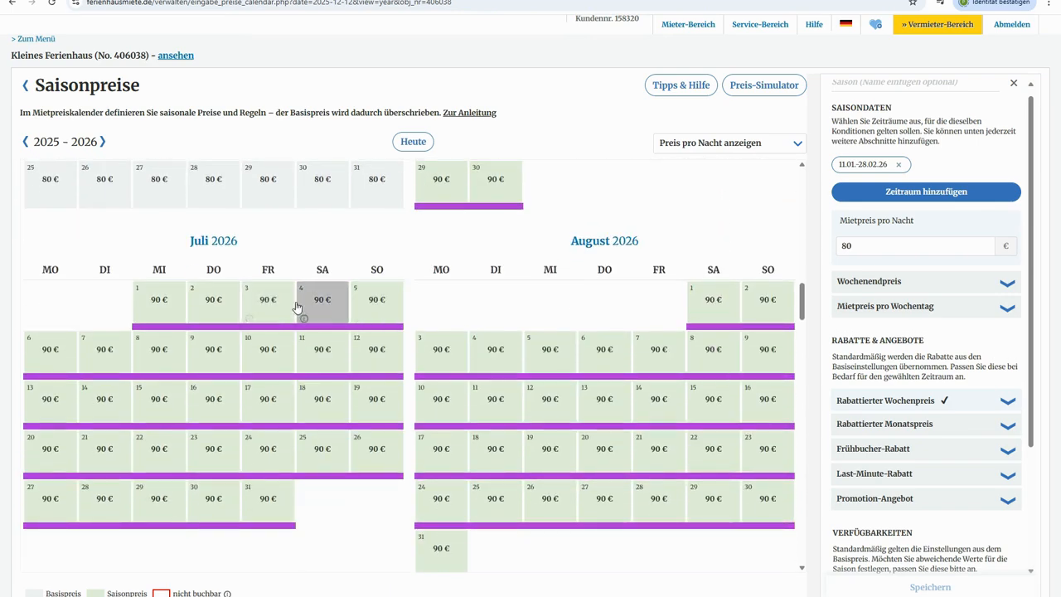
scroll(397, 328, "down", 1)
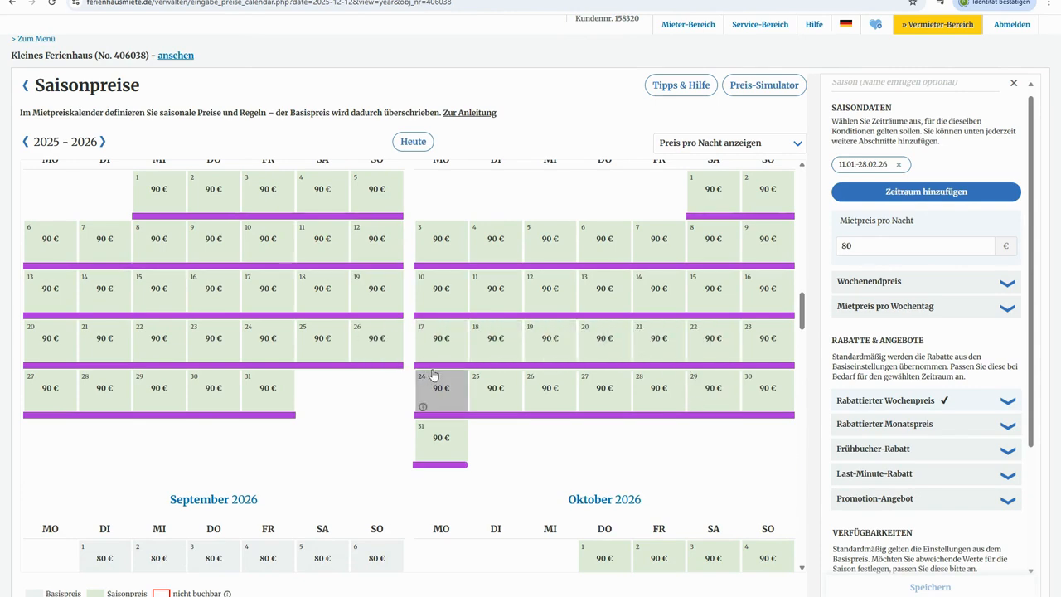
scroll(769, 384, "down", 4)
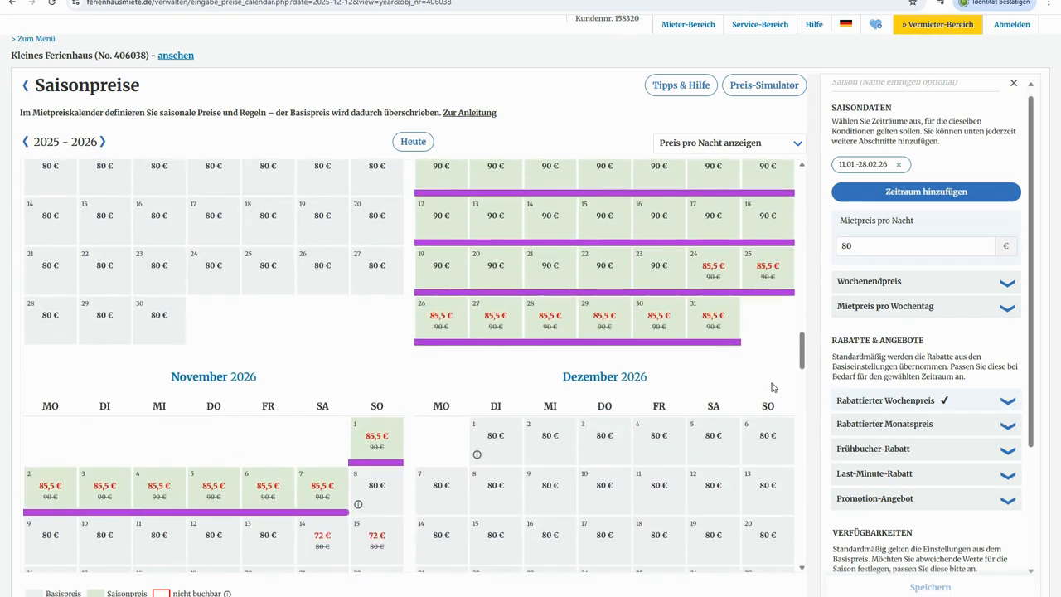
Reopen the season covering July 2026, set its Mietpreis pro Nacht to 95 € and save it
scroll(771, 386, "up", 3)
scroll(746, 412, "up", 2)
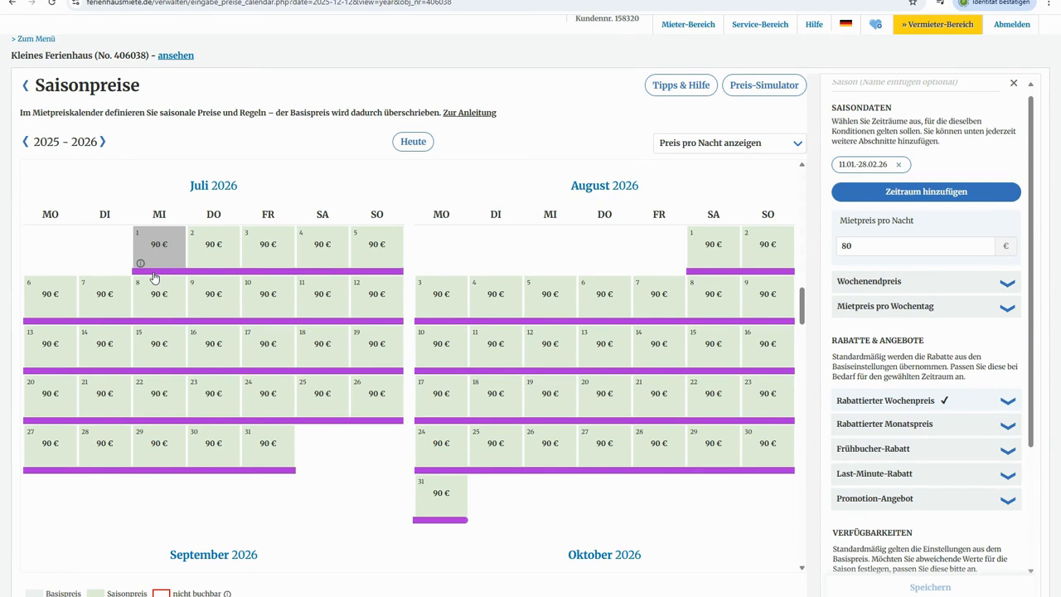
left_click(157, 274)
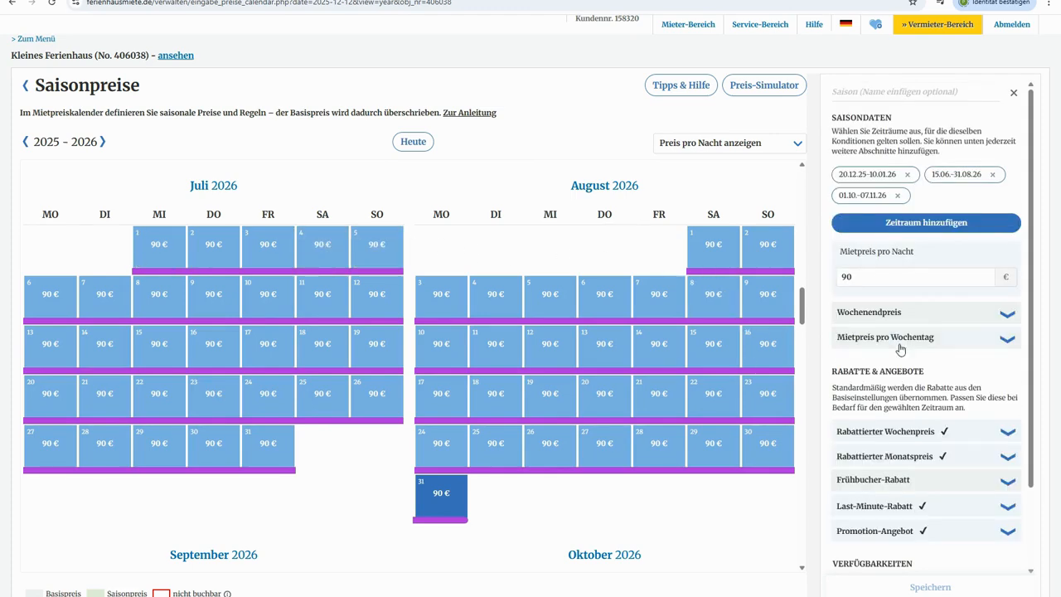
left_click(915, 283)
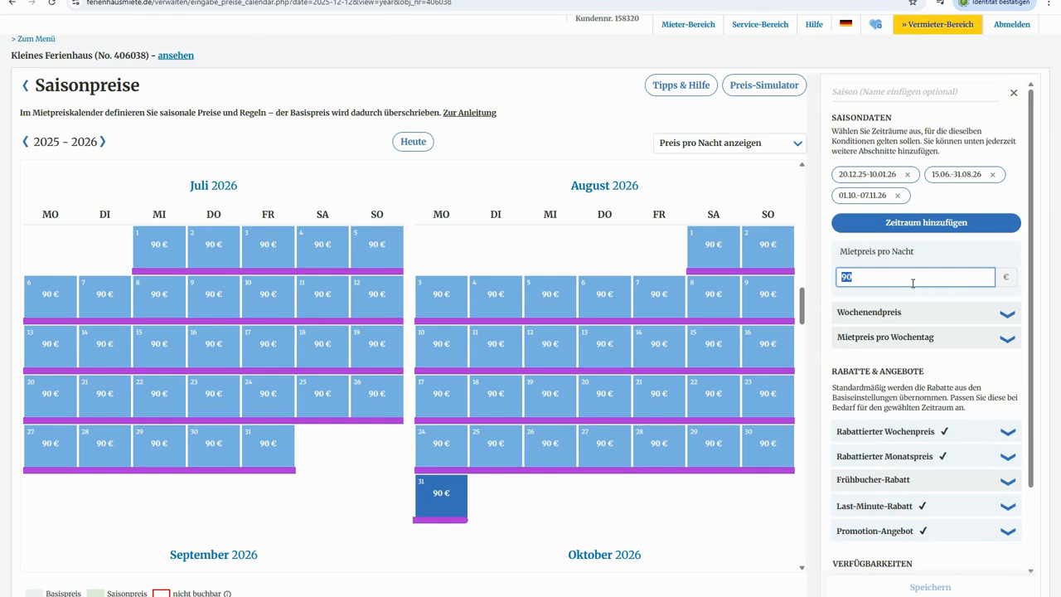
type("9")
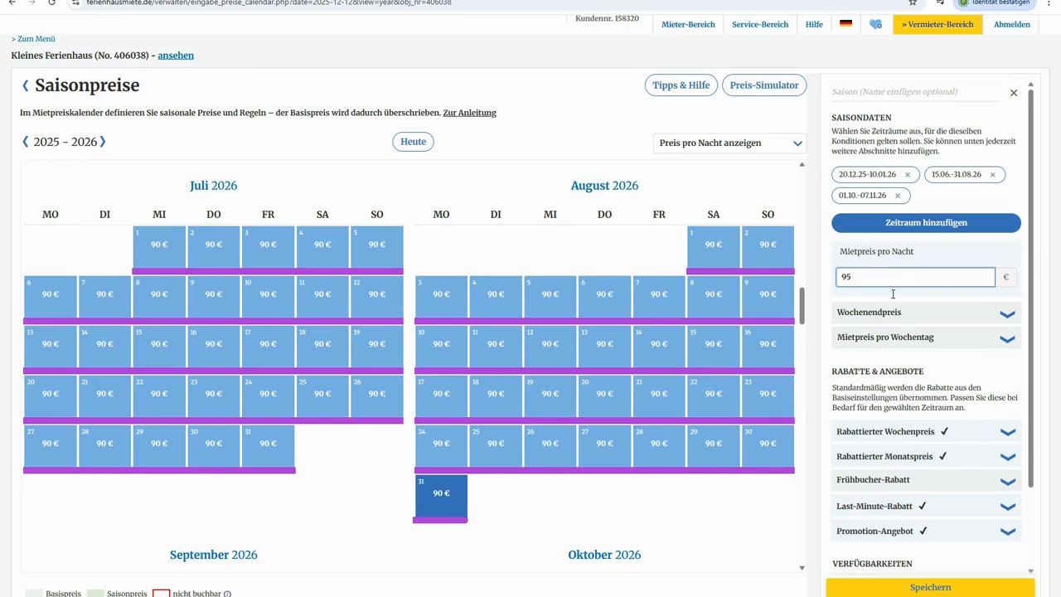
scroll(937, 516, "down", 1)
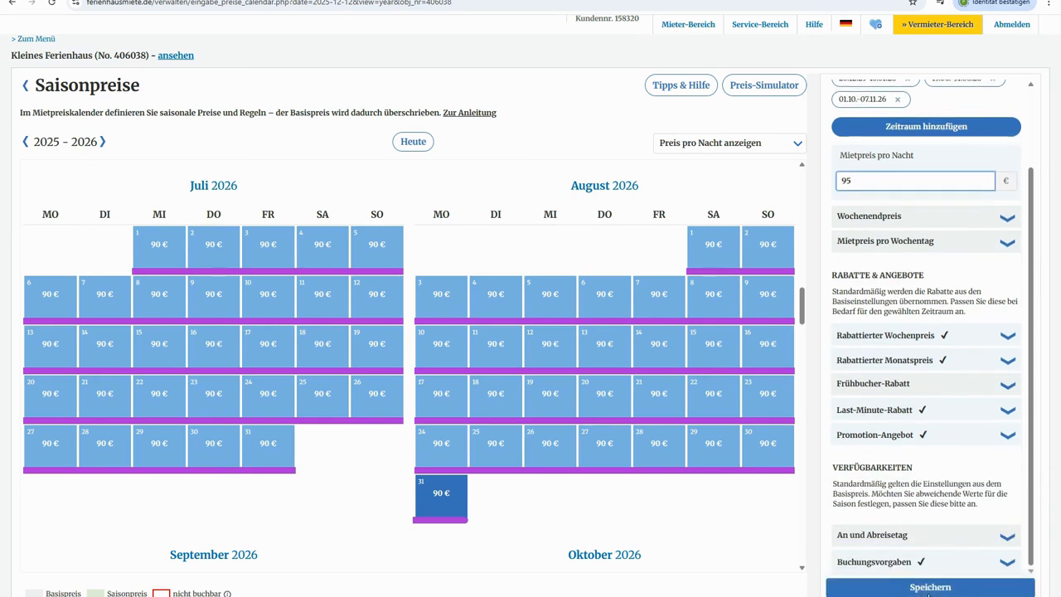
left_click(929, 588)
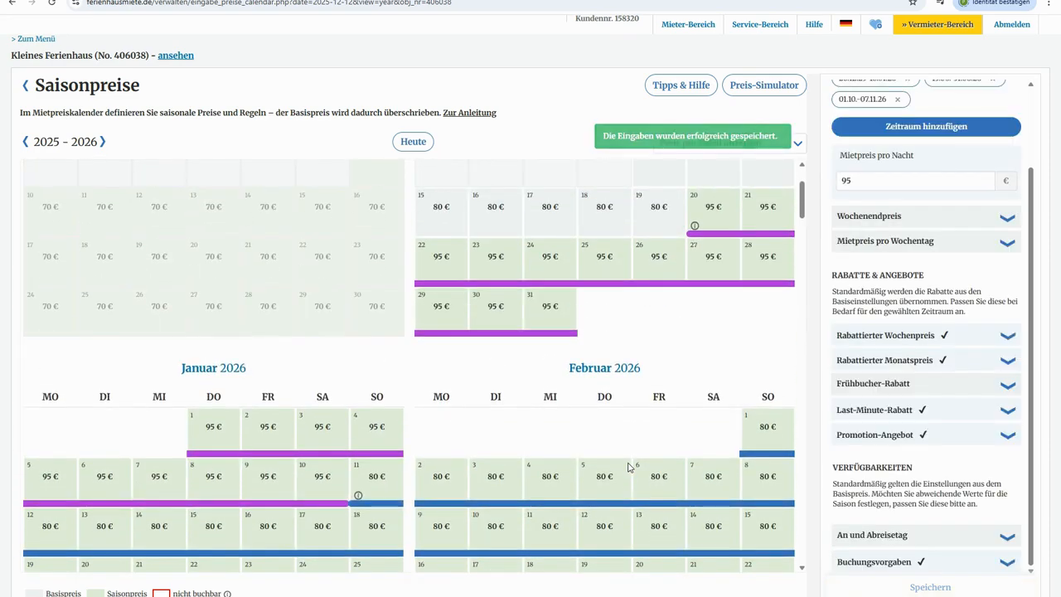
Start a new season for 30.03.–18.04.26 with a Mietpreis pro Nacht of 100 €
scroll(701, 346, "down", 3)
scroll(702, 346, "down", 10)
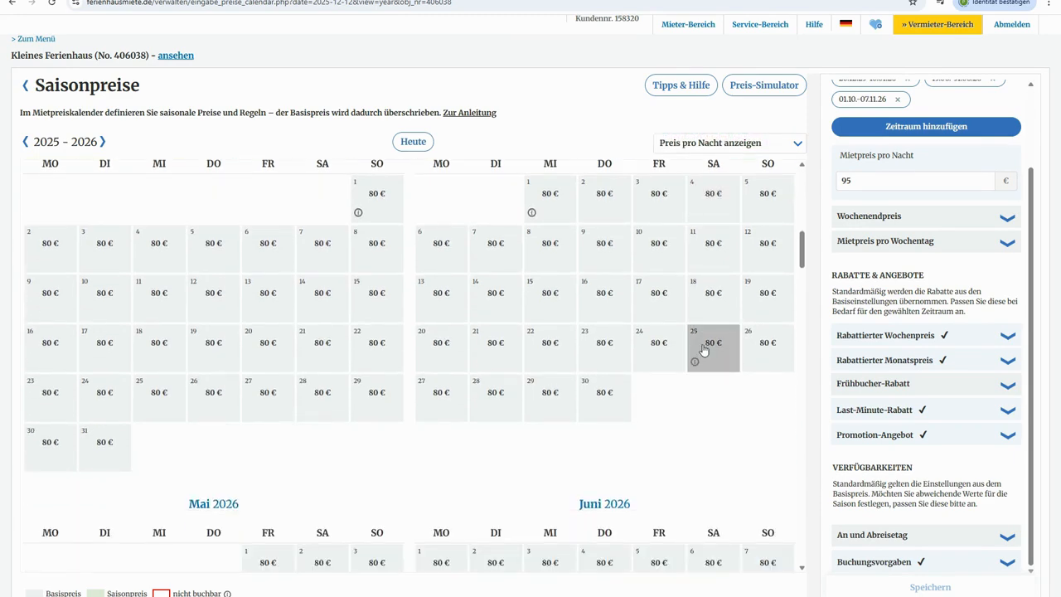
scroll(703, 351, "up", 1)
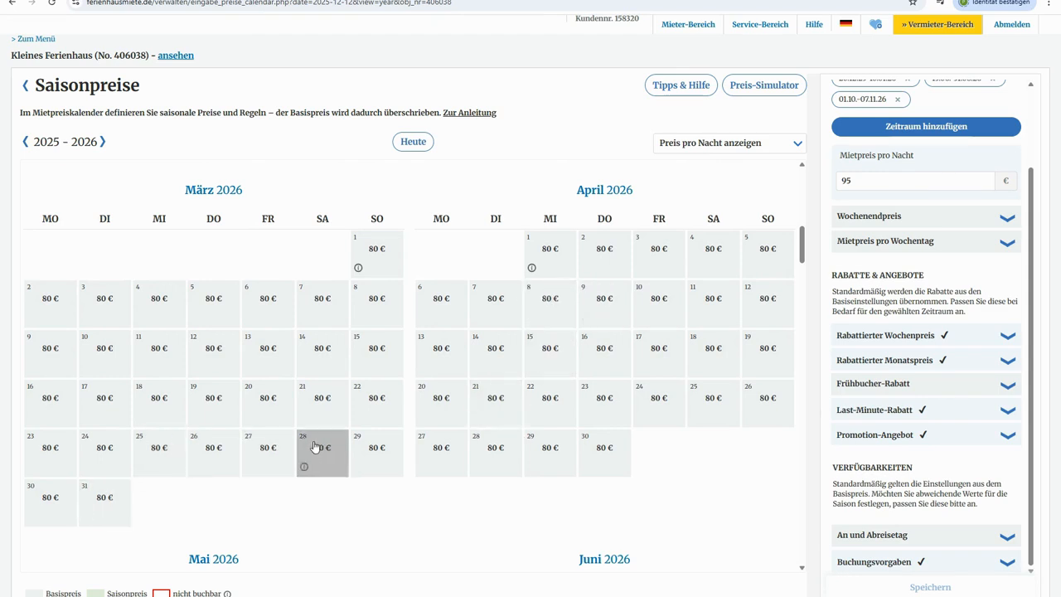
left_click(51, 518)
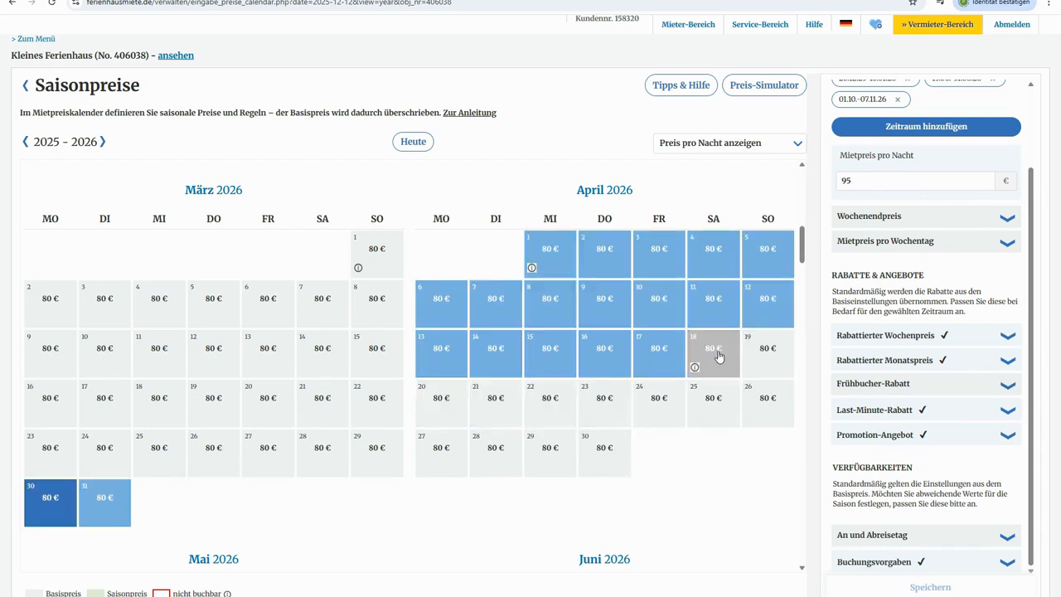
left_click(718, 356)
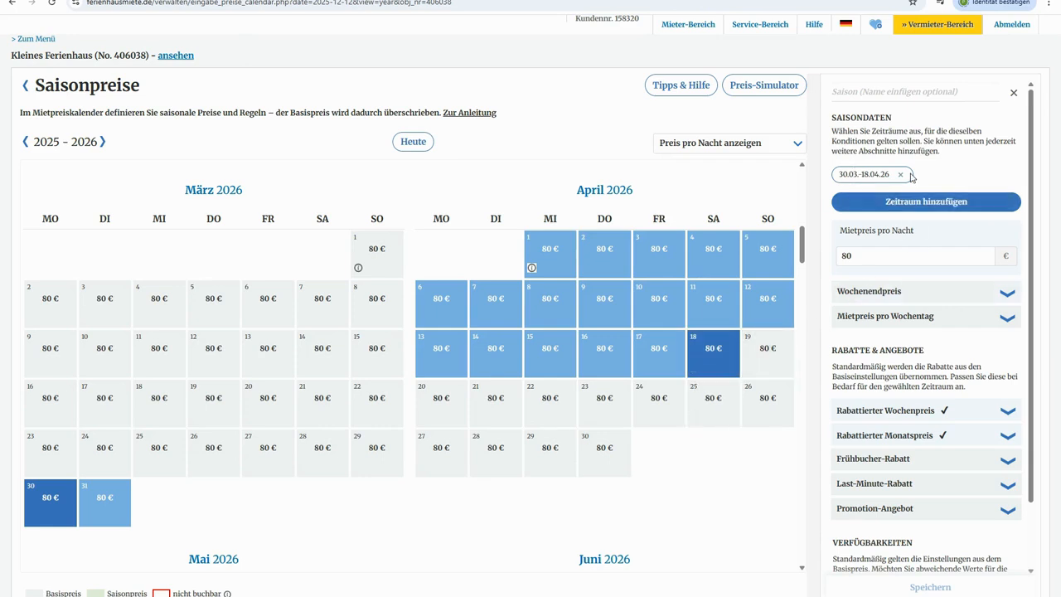
double_click(847, 256)
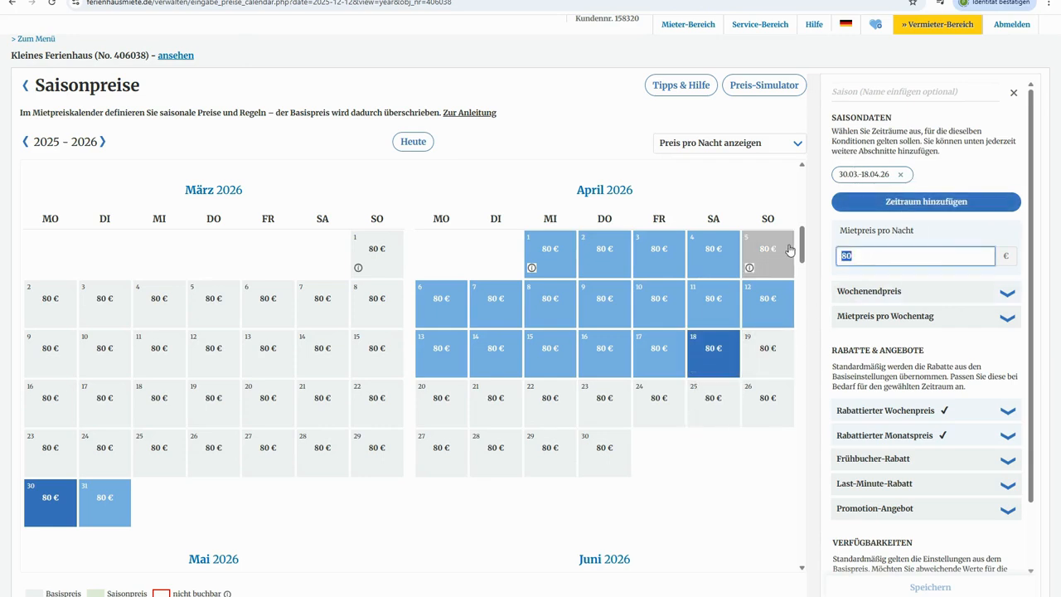
key("BackSpace")
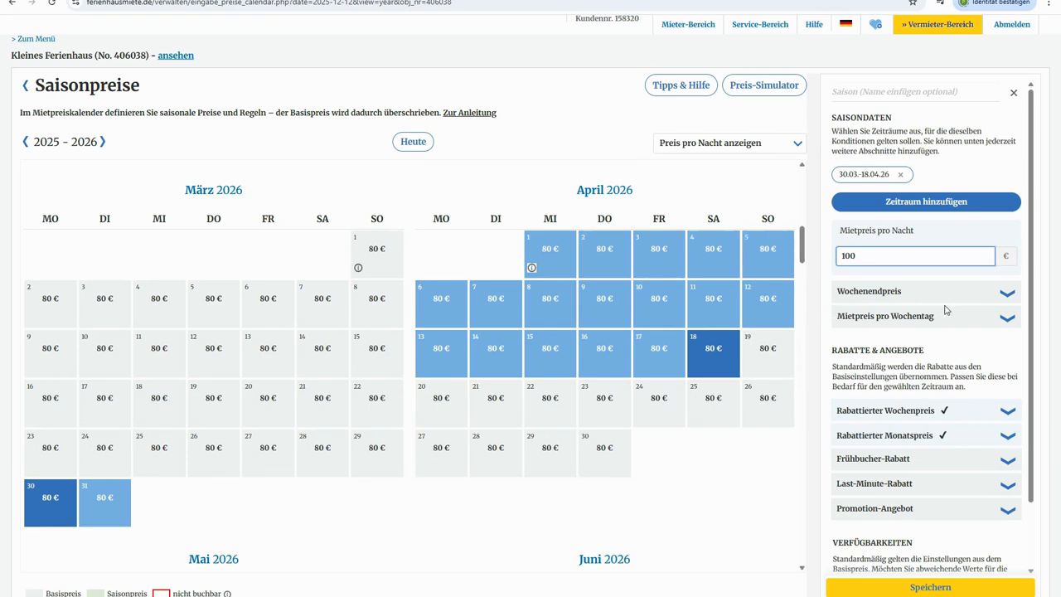
Set the new season's Wochenendpreis for Fr + Sa to 120 € per night
left_click(1006, 297)
scroll(995, 296, "down", 2)
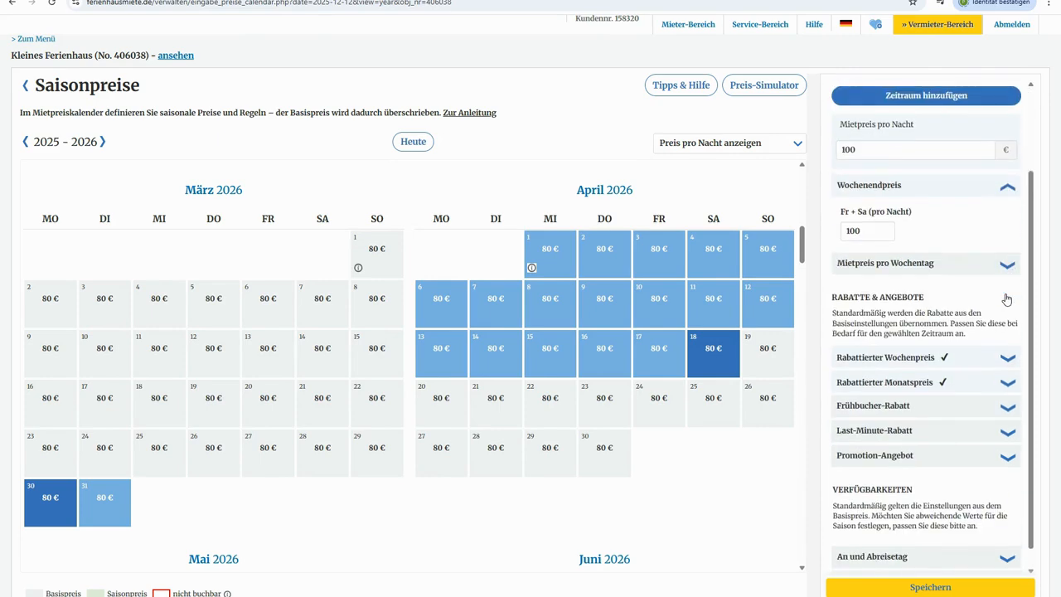
double_click(878, 212)
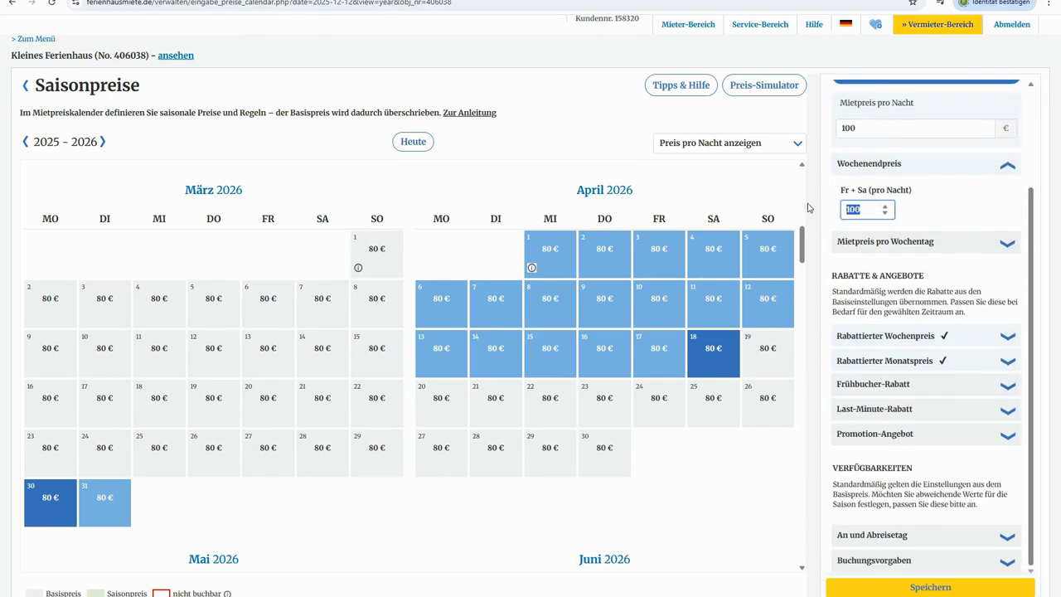
key("BackSpace")
type("12")
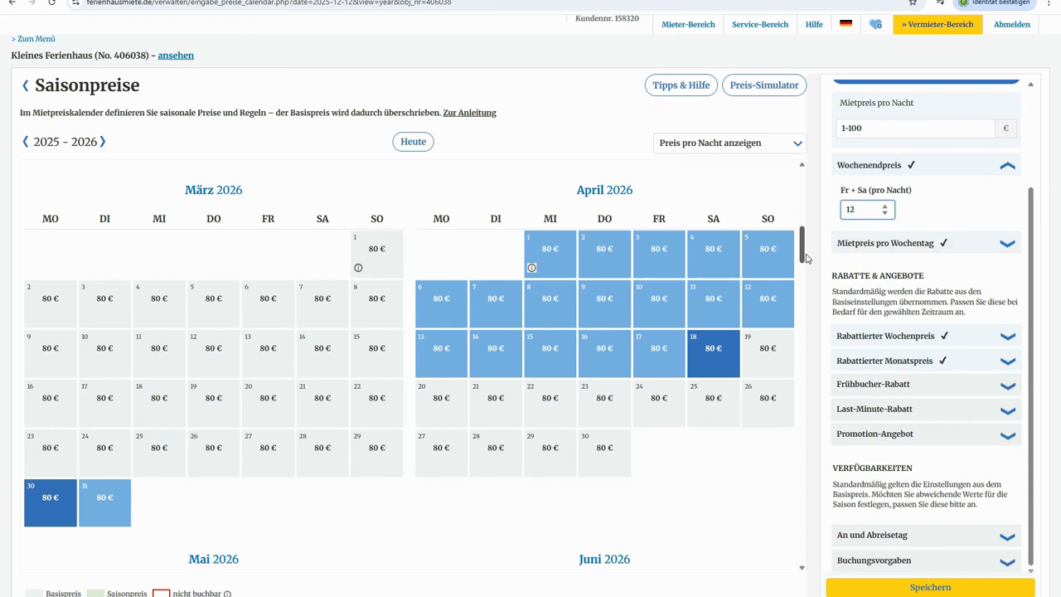
type("0")
scroll(989, 364, "up", 2)
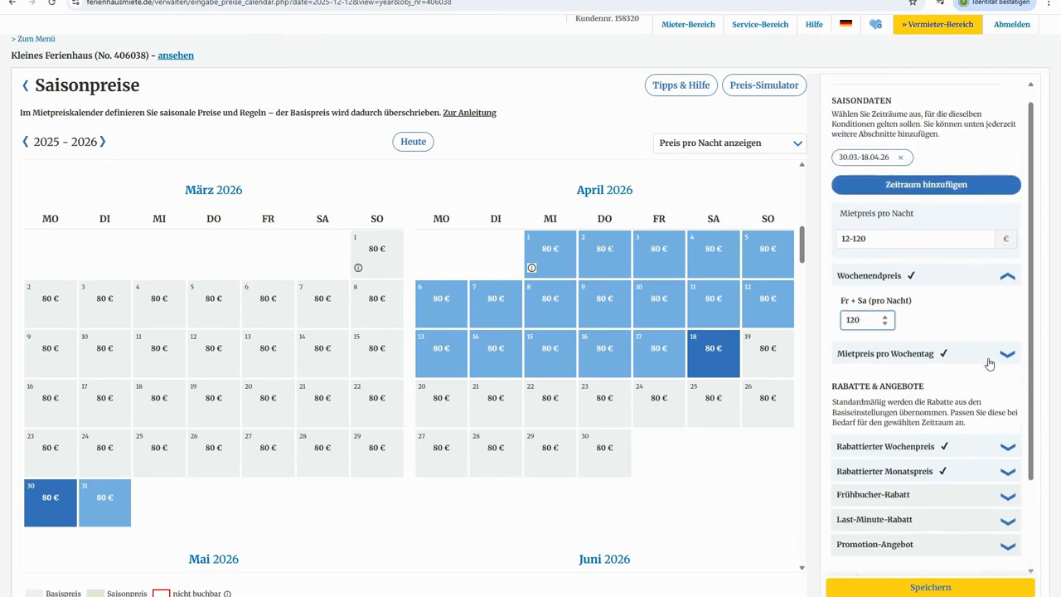
Set the Saturday rate under Mietpreis pro Wochentag to 130 € and save the season
left_click(1008, 353)
scroll(1014, 362, "down", 1)
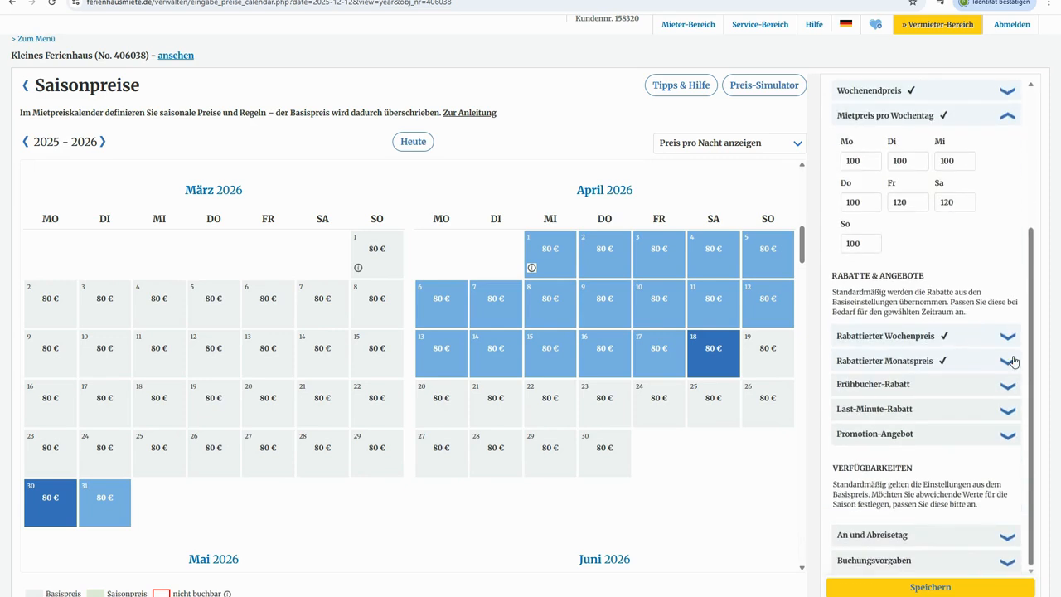
scroll(1013, 362, "up", 2)
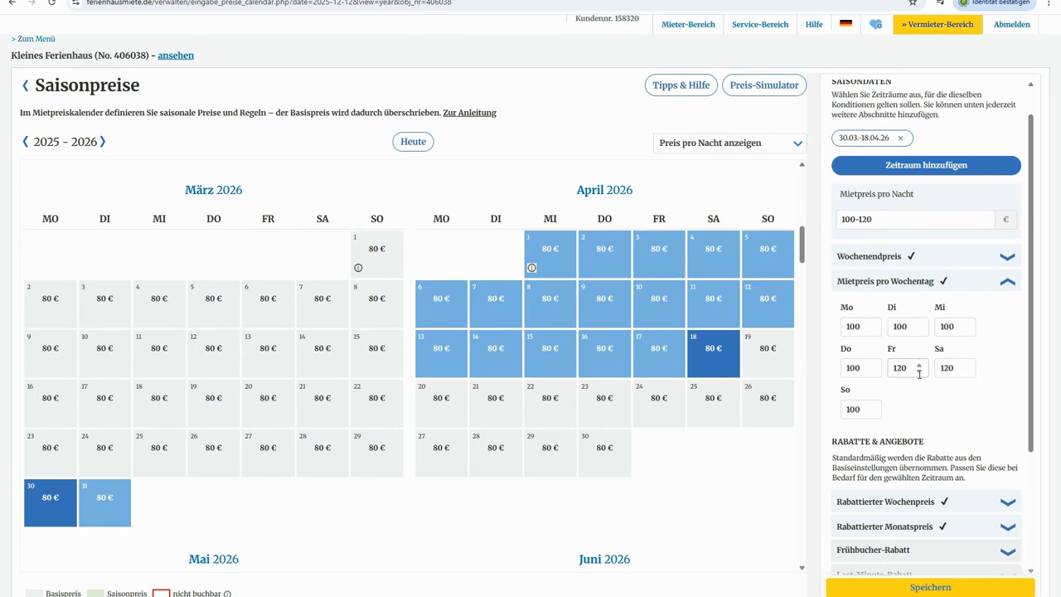
left_click(947, 371)
left_click_drag(953, 367, 940, 367)
key("BackSpace")
type("1")
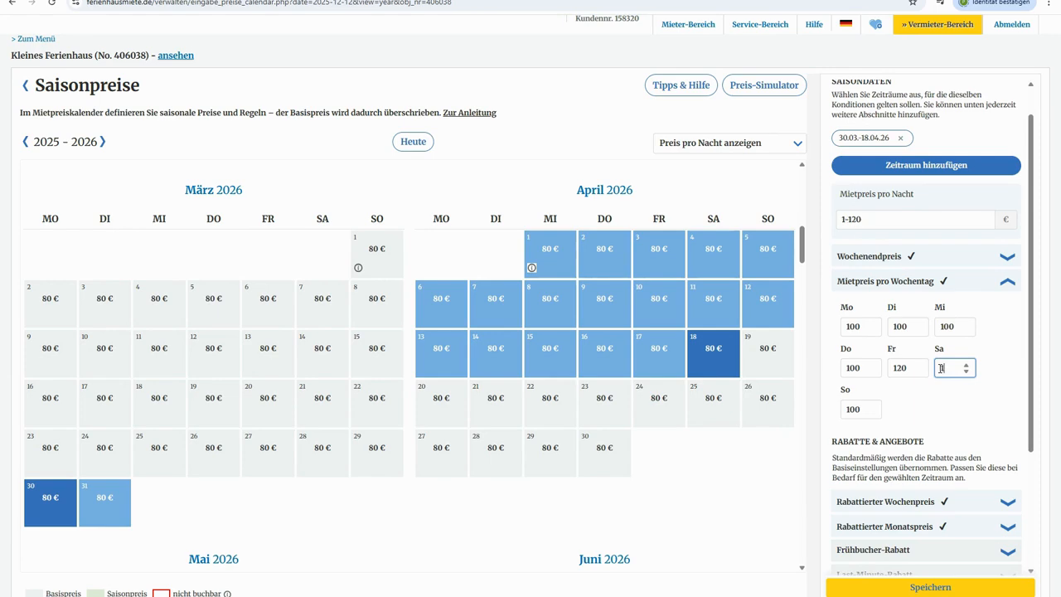
type("30")
left_click(941, 589)
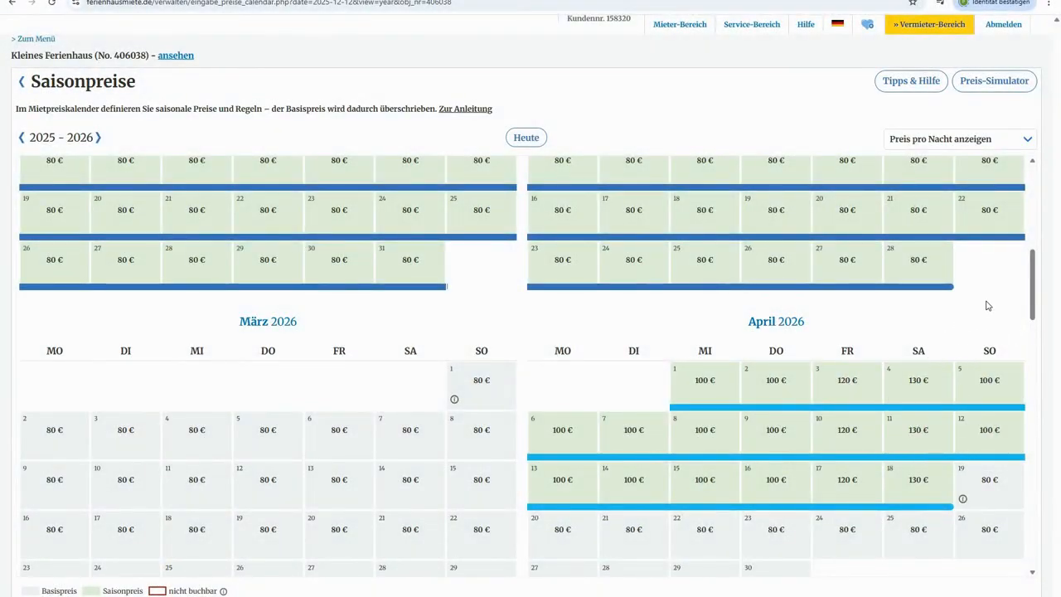
Open the Preis-Simulator and choose 10.01.26 as Anreisedatum and 31.01.26 as Abreisedatum
left_click(1008, 90)
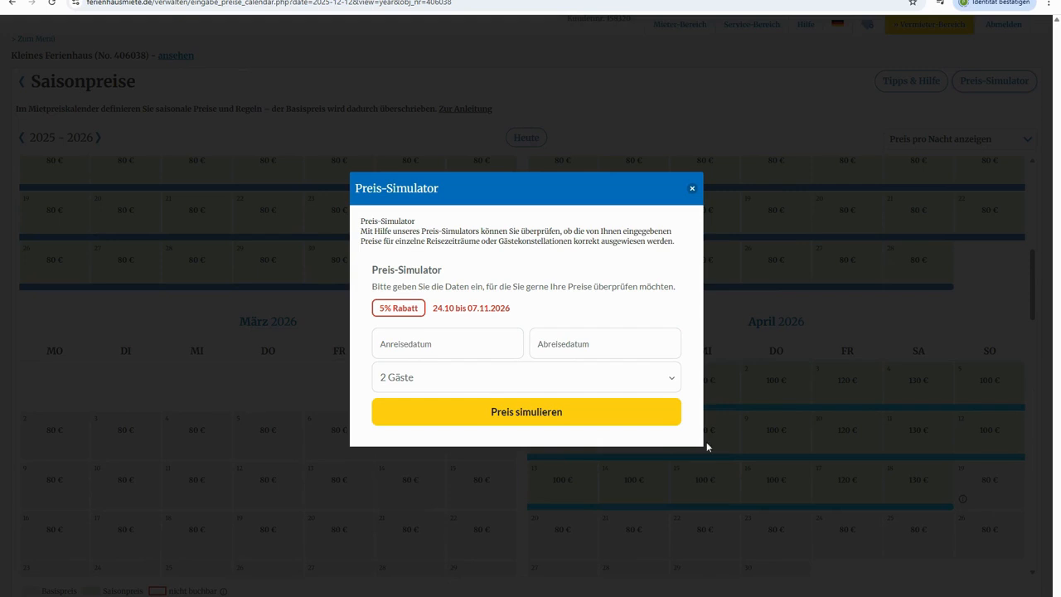
left_click(483, 354)
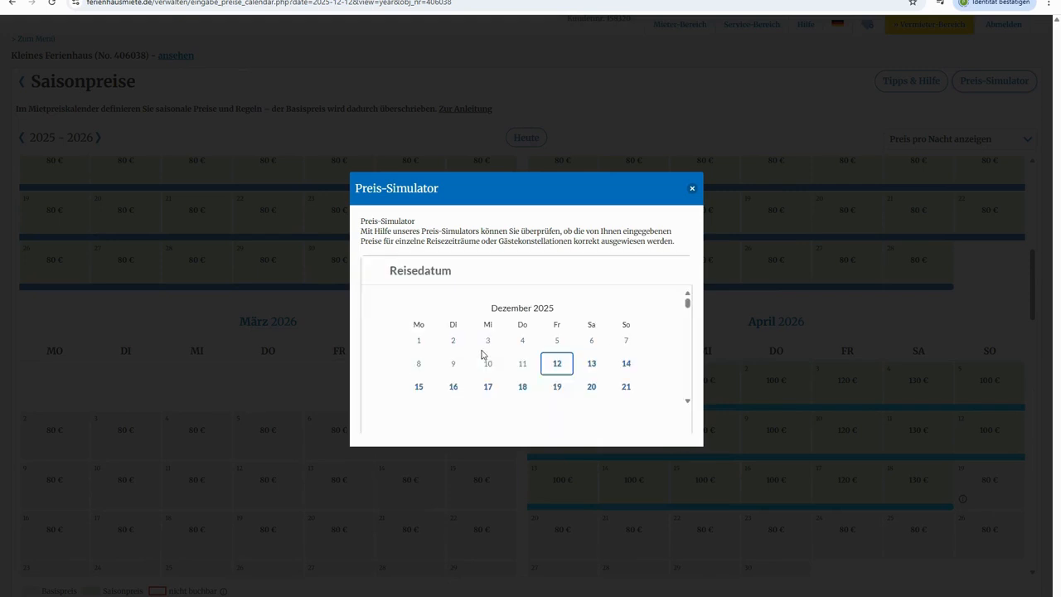
scroll(564, 271, "down", 3)
left_click(589, 348)
left_click(591, 353)
scroll(593, 388, "down", 1)
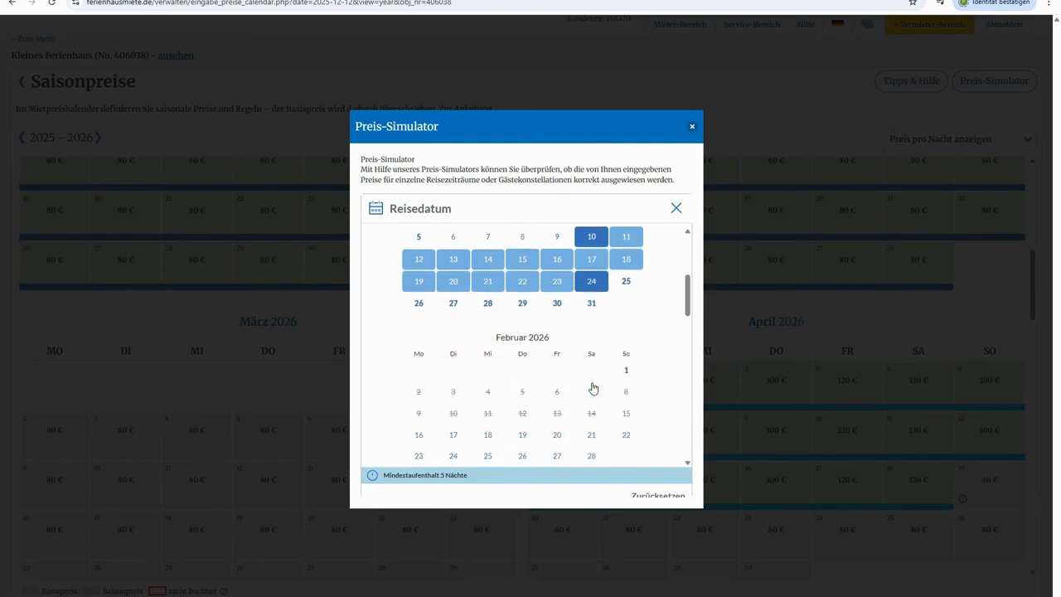
left_click(594, 314)
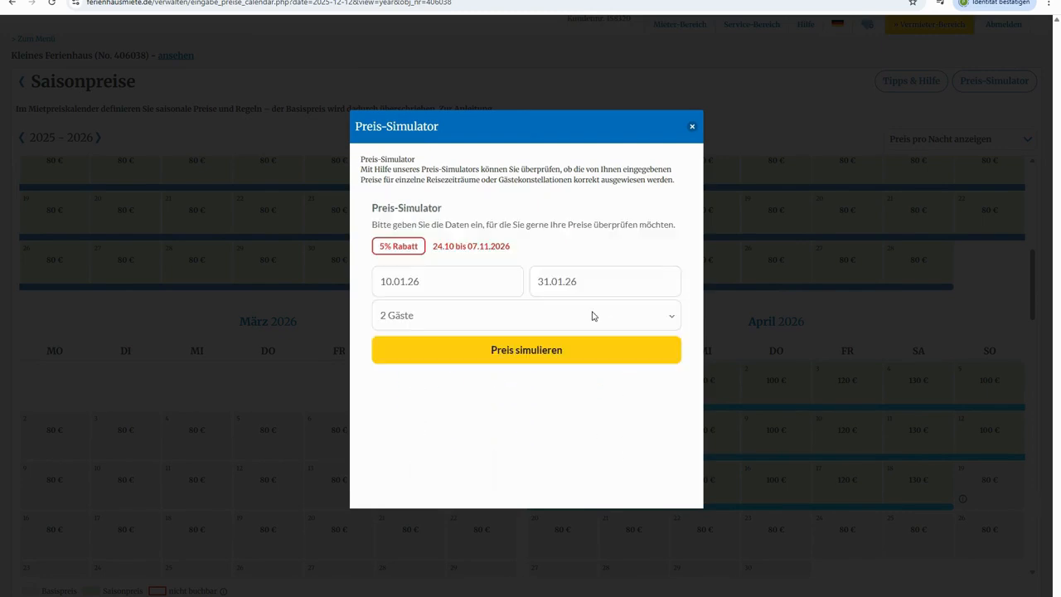
Add one child to the two adults, simulate the price for the stay and close the Preissimulation
left_click(596, 315)
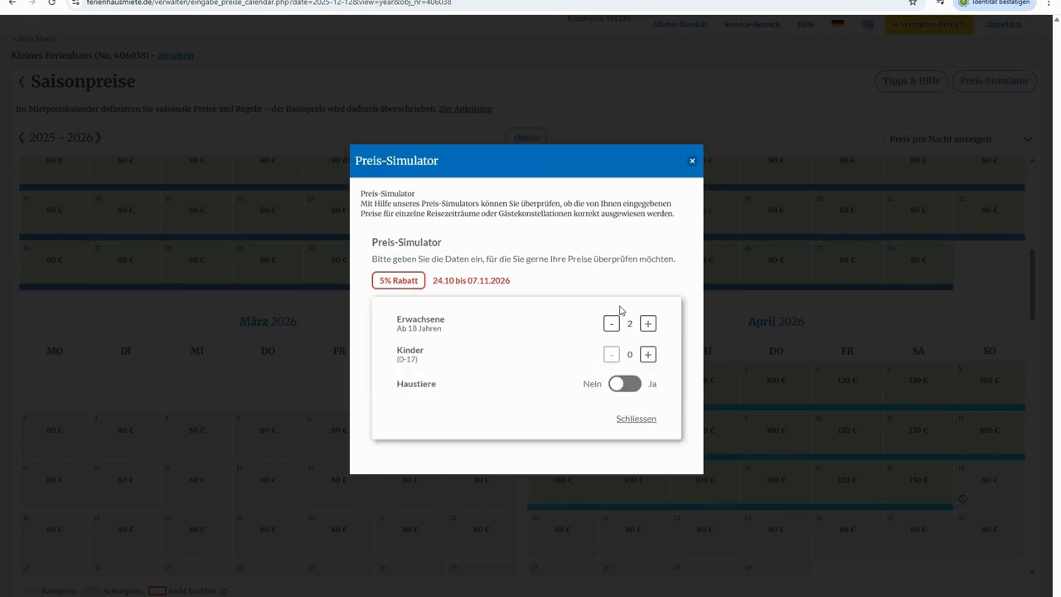
left_click(649, 354)
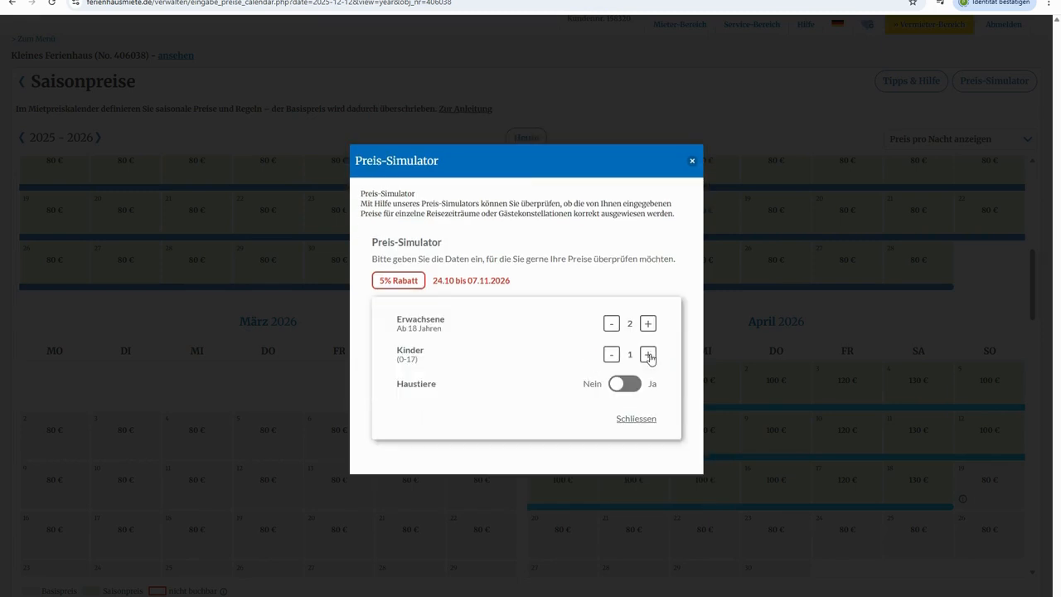
left_click(652, 288)
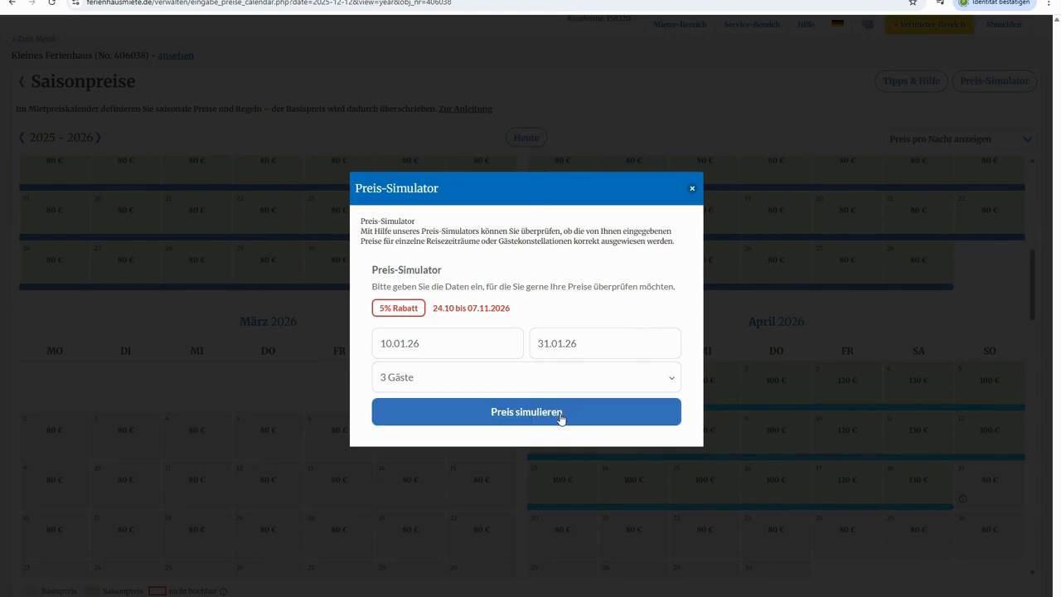
left_click(562, 419)
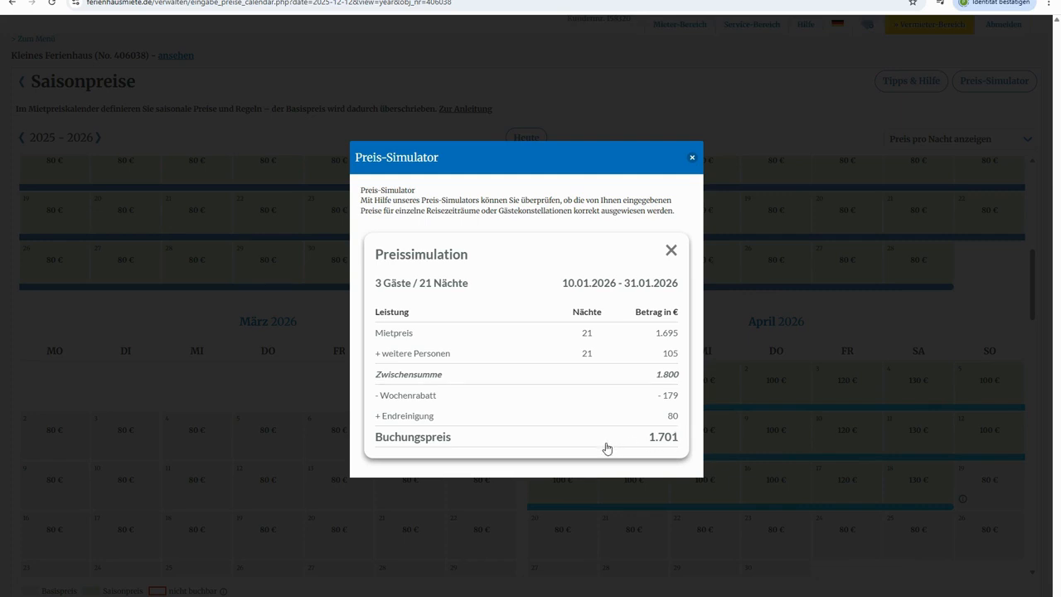
left_click(672, 250)
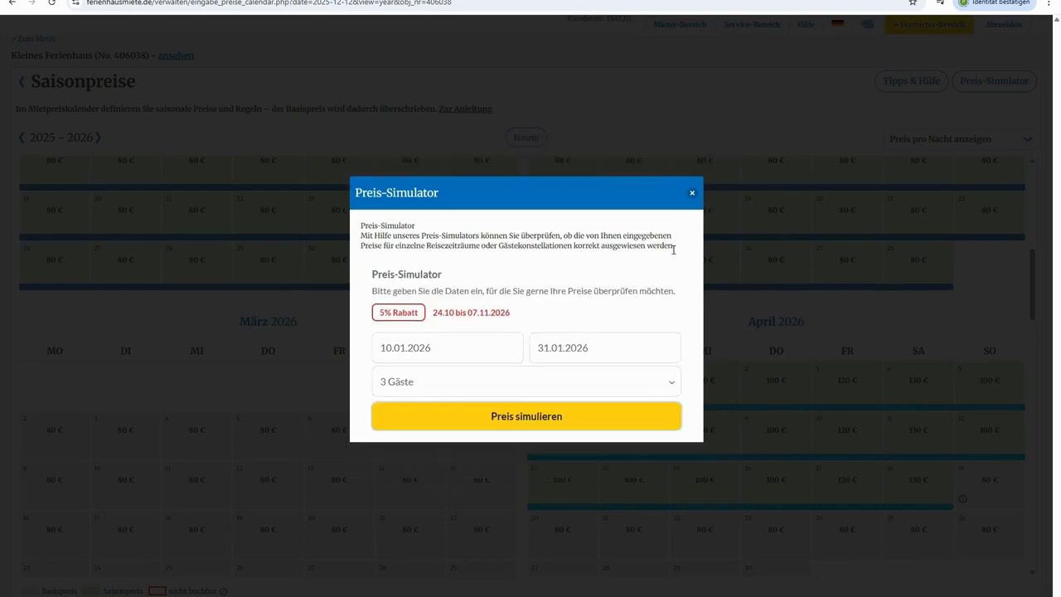
Change the Preis-Simulator's travel dates to an arrival on 04.07.2026 and a departure on 18.07.2026
left_click(495, 347)
scroll(538, 346, "down", 10)
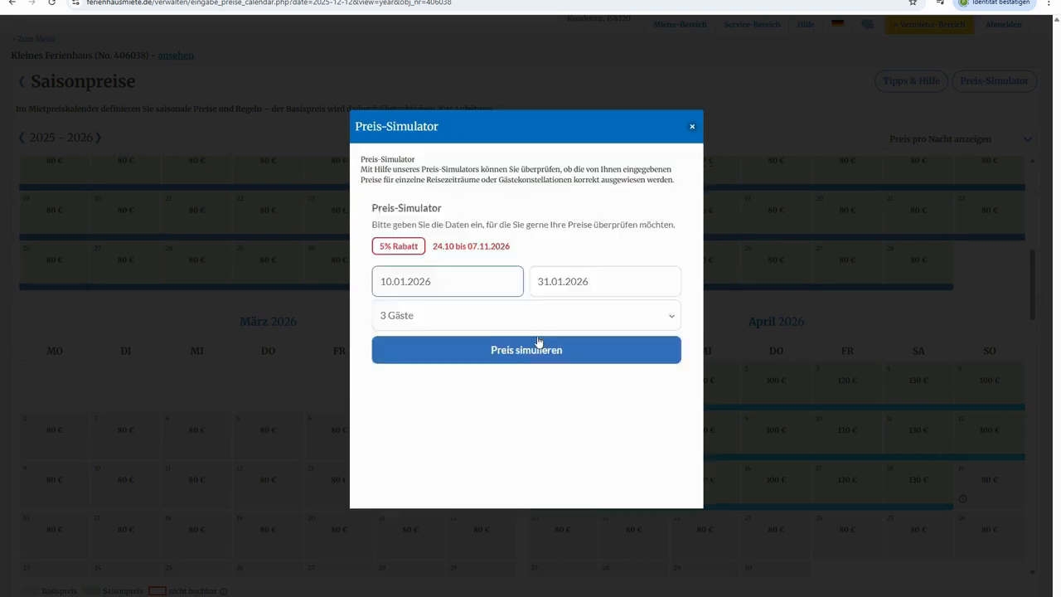
scroll(538, 346, "down", 5)
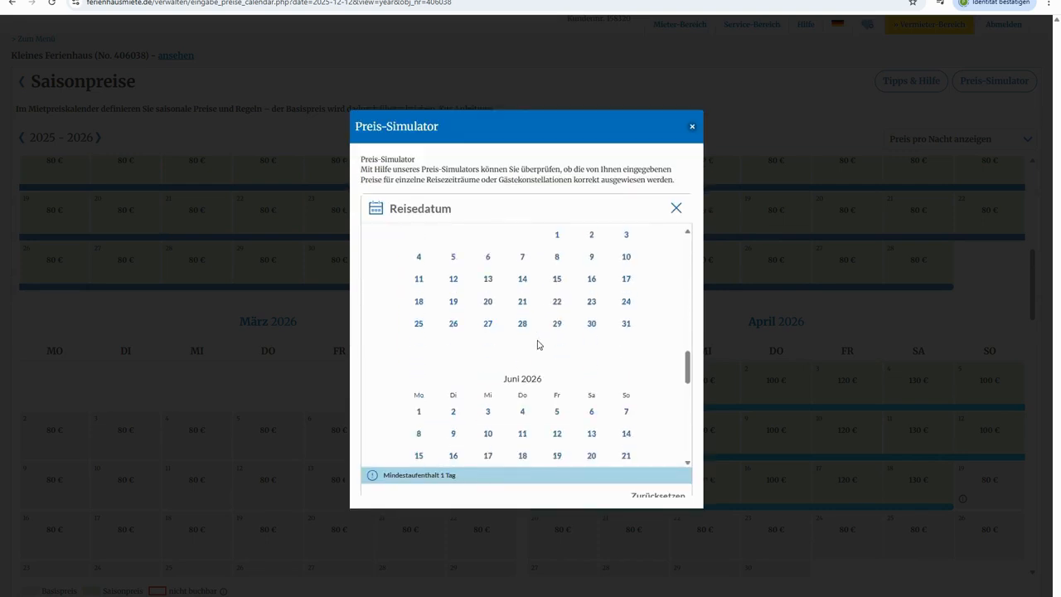
left_click(538, 343)
scroll(539, 343, "down", 3)
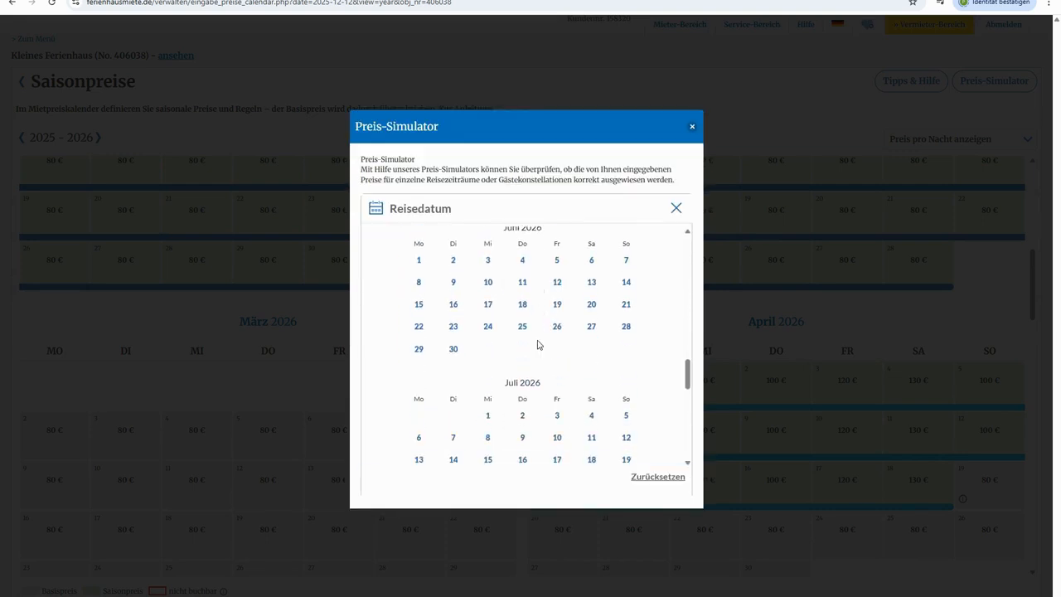
left_click(603, 306)
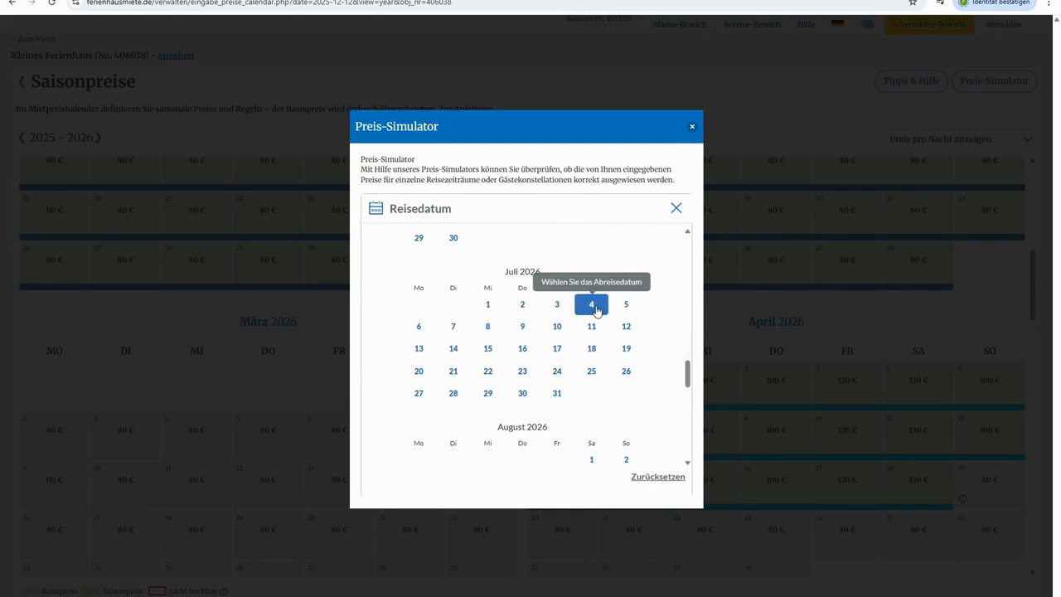
left_click(592, 350)
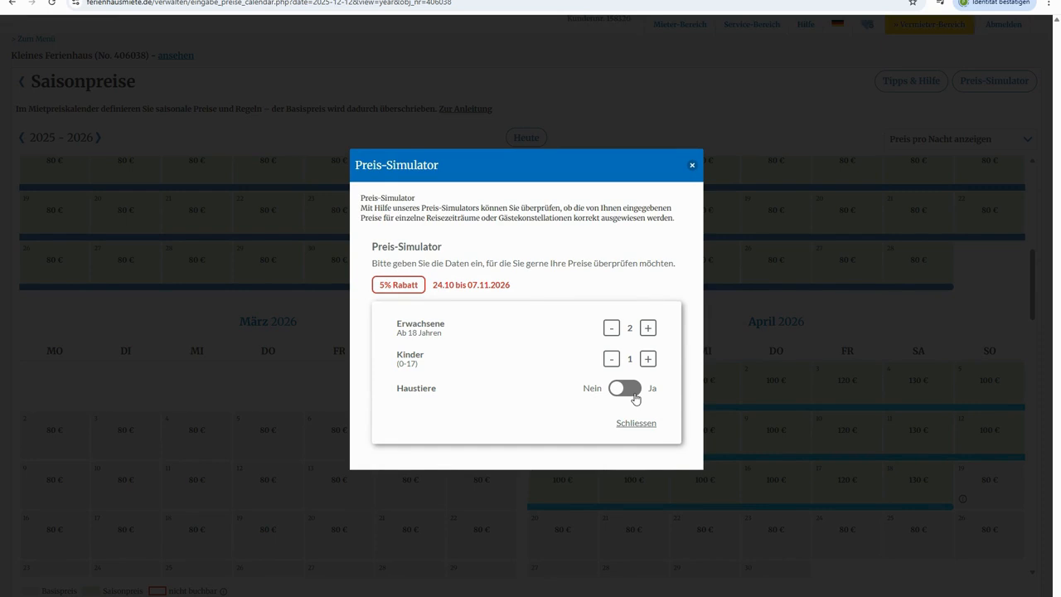
Set Haustiere to Ja in the guest selection, simulate the price for the July stay and close the Preis-Simulator
left_click(627, 389)
left_click(638, 424)
left_click(615, 418)
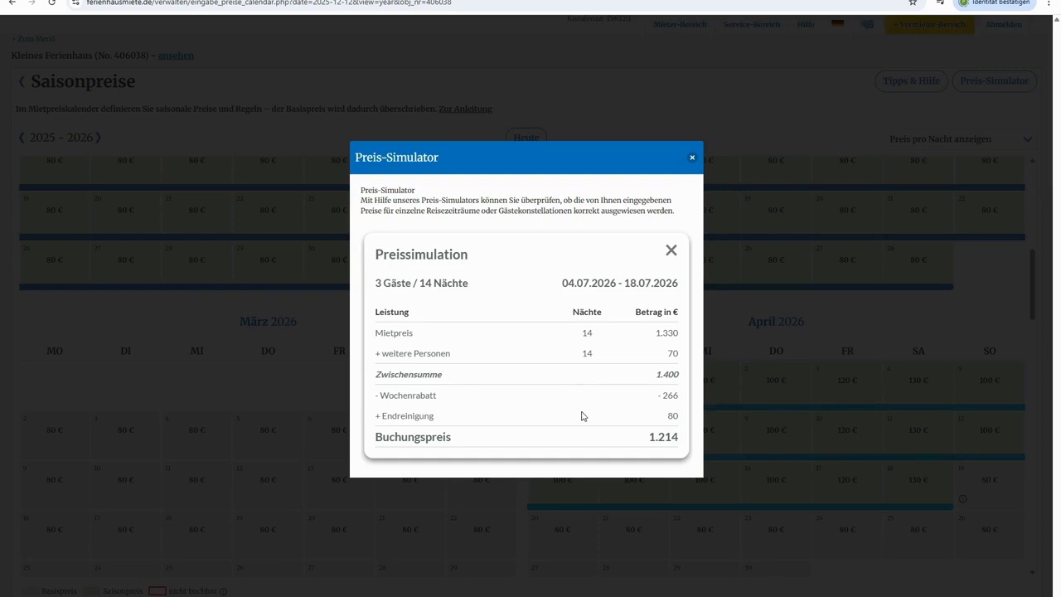
left_click(153, 124)
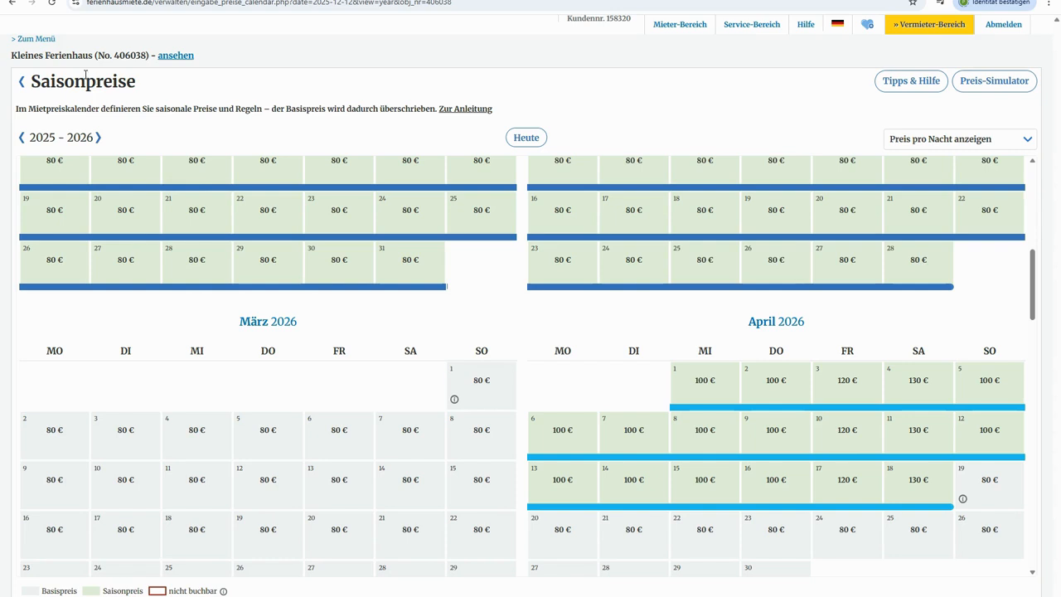
Leave the Saisonpreise calendar for the listing's menu and open its Mietbedingungen
left_click(41, 39)
left_click(72, 127)
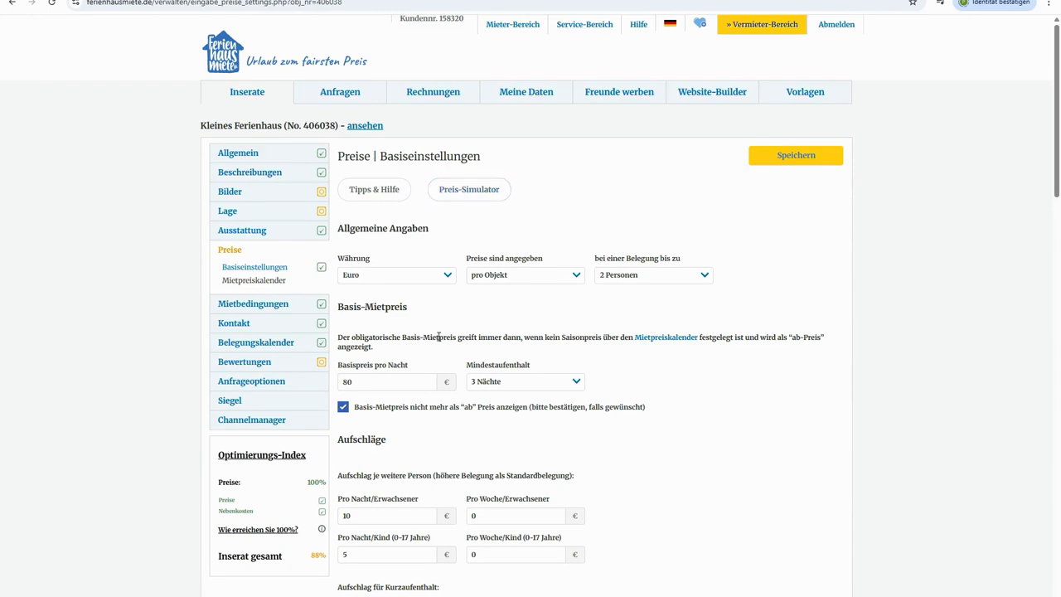
left_click(279, 308)
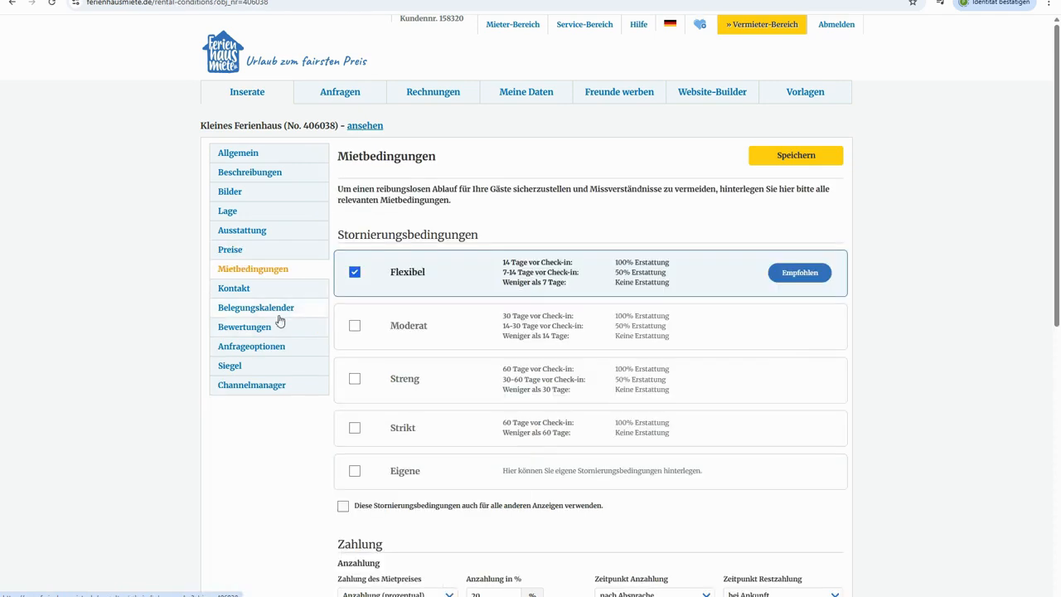